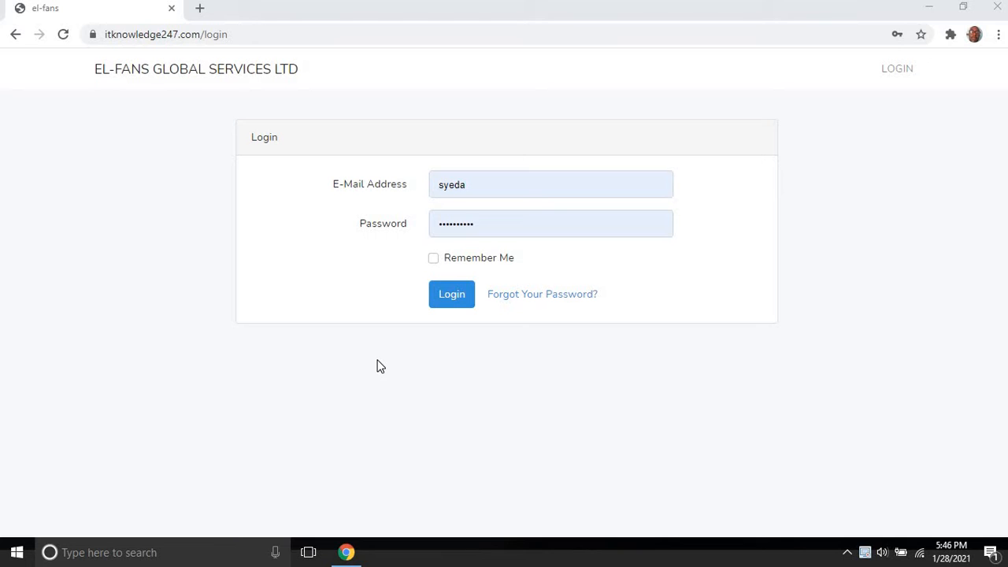
Step: Replace the previous e-mail with the saved admin address, re-enter its password and log in
double_click(462, 190)
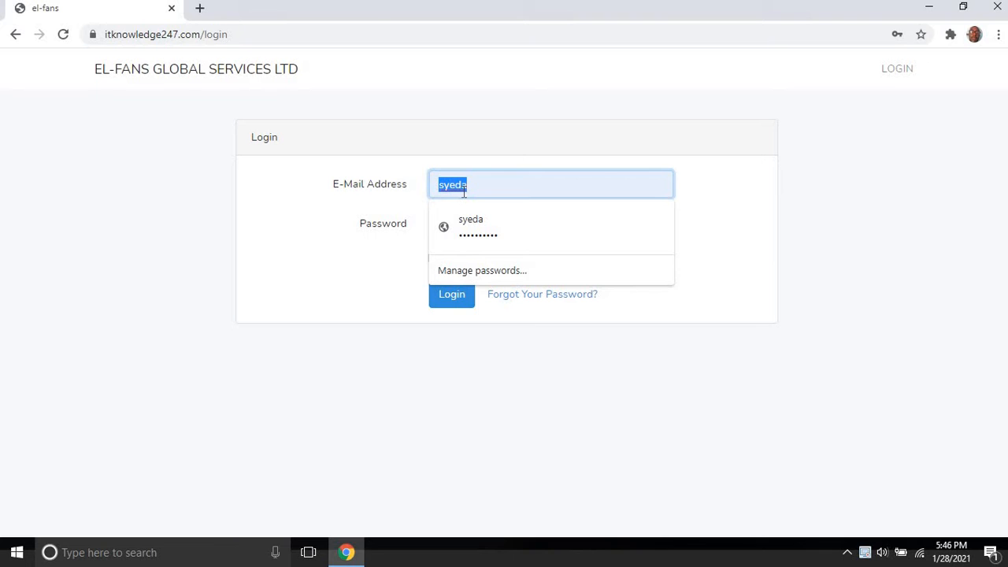
key("BackSpace")
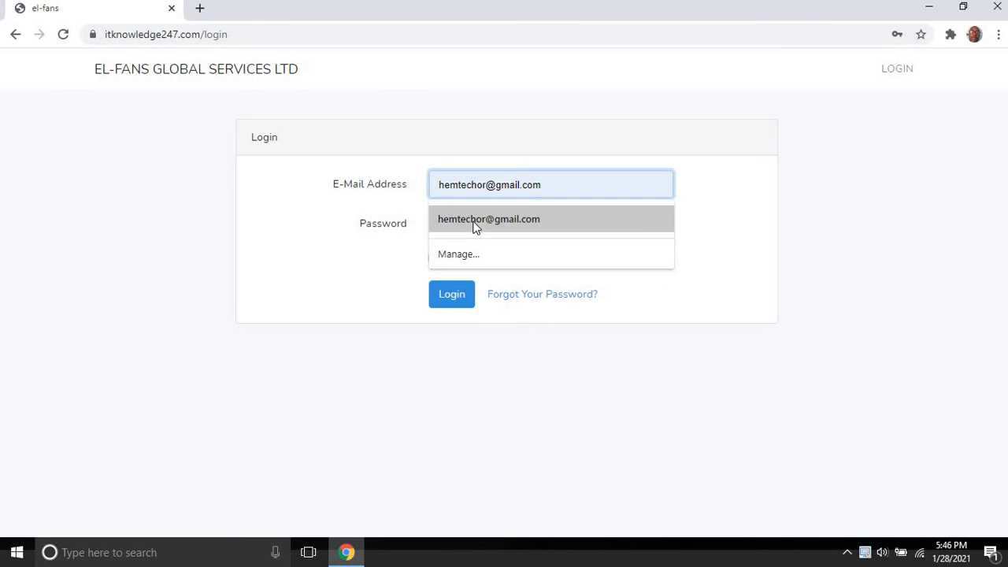
left_click(475, 224)
double_click(474, 223)
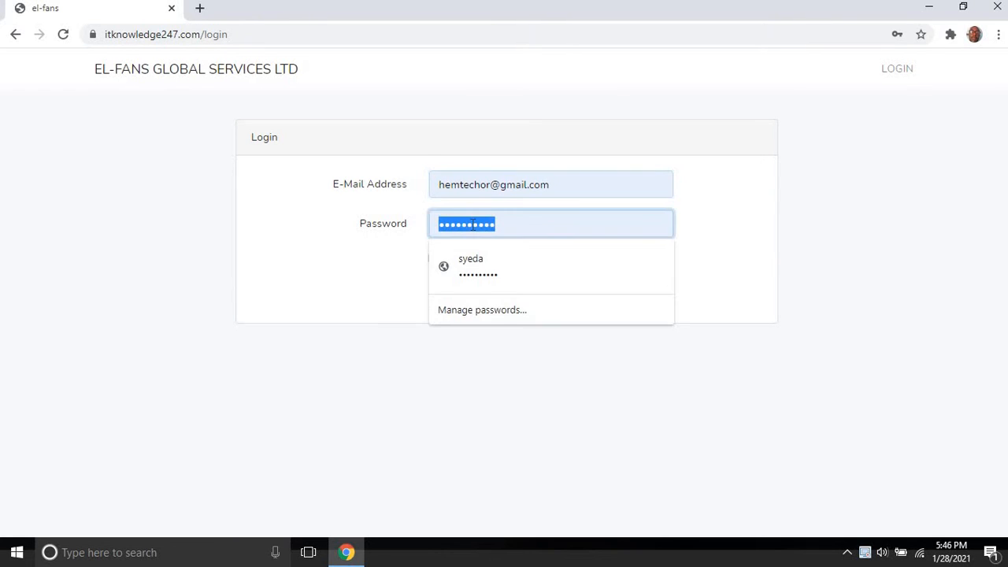
type("••••")
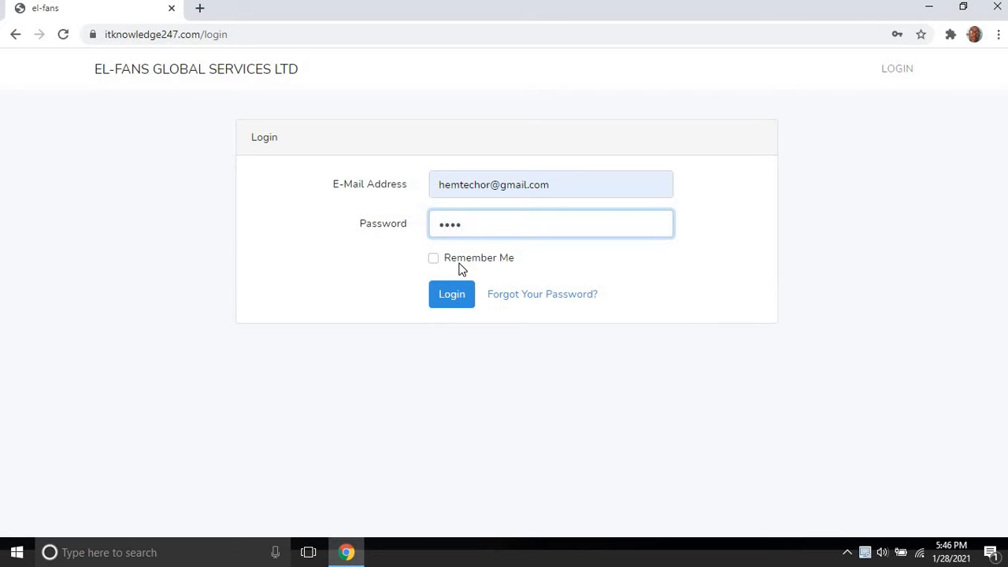
left_click(451, 295)
left_click(451, 295)
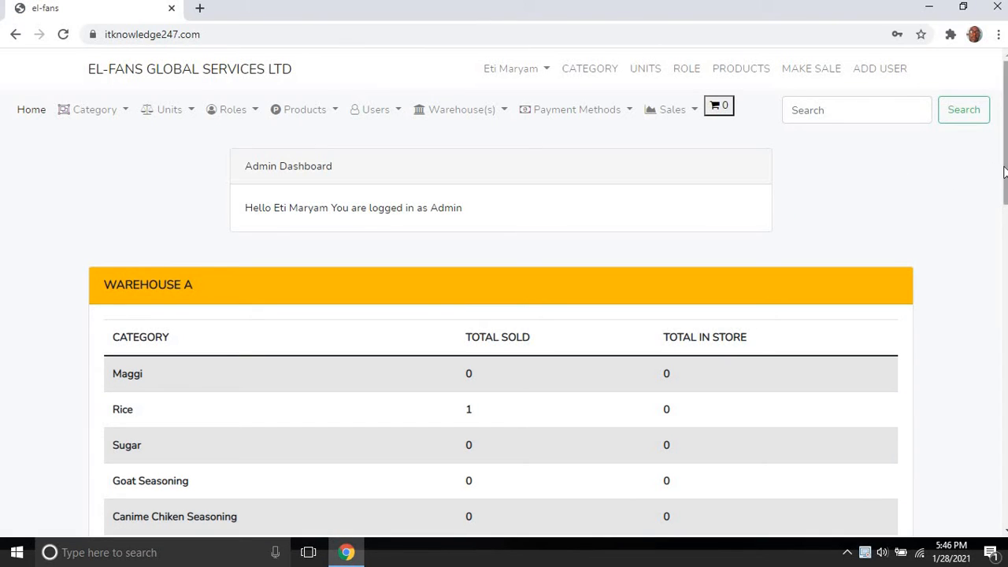
Step: Scroll the Warehouse A table: G/Nut Oil 1 sold; Palm Oil and Vegetable Oil 1 each in store
mouse_move(1004, 172)
left_mouse_down()
mouse_move(1003, 285)
mouse_move(1003, 166)
left_mouse_up()
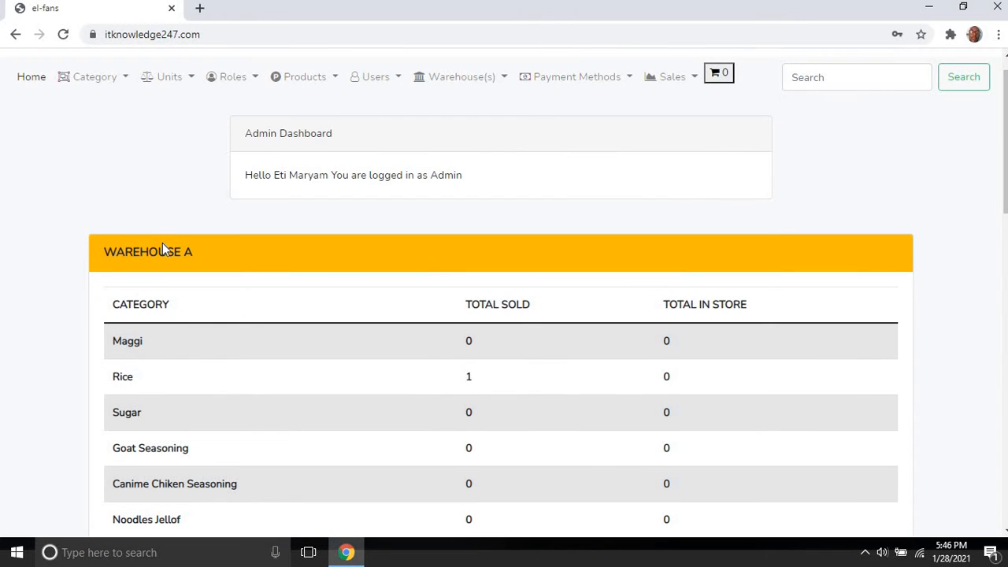
left_click_drag(1005, 175, 1004, 234)
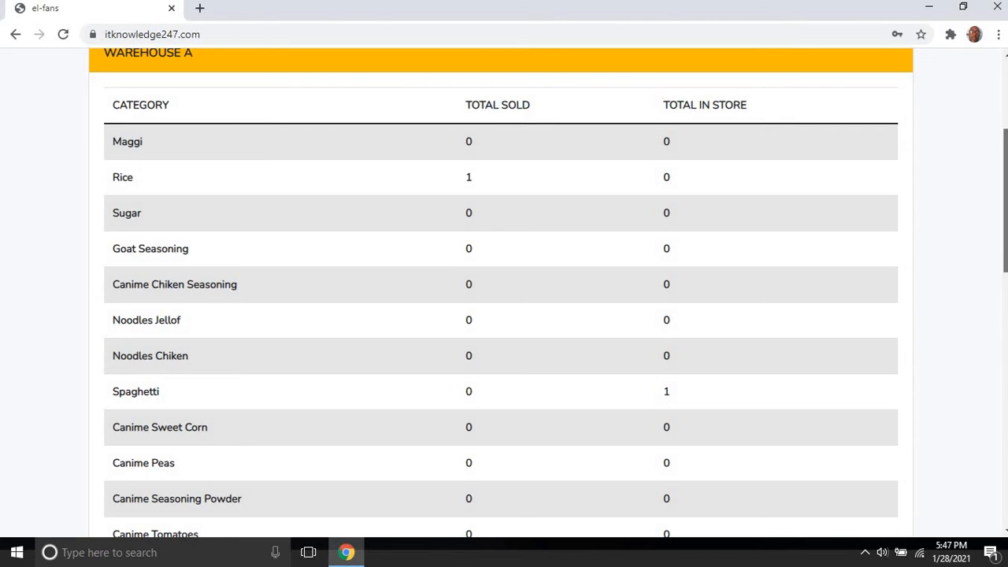
left_click_drag(1004, 201, 1004, 184)
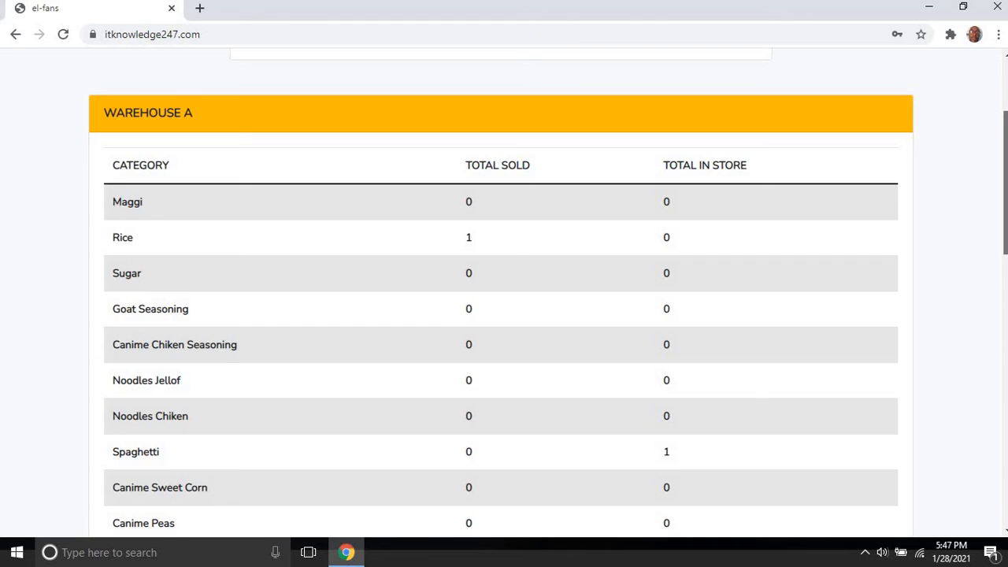
scroll(504, 297, "down", 1)
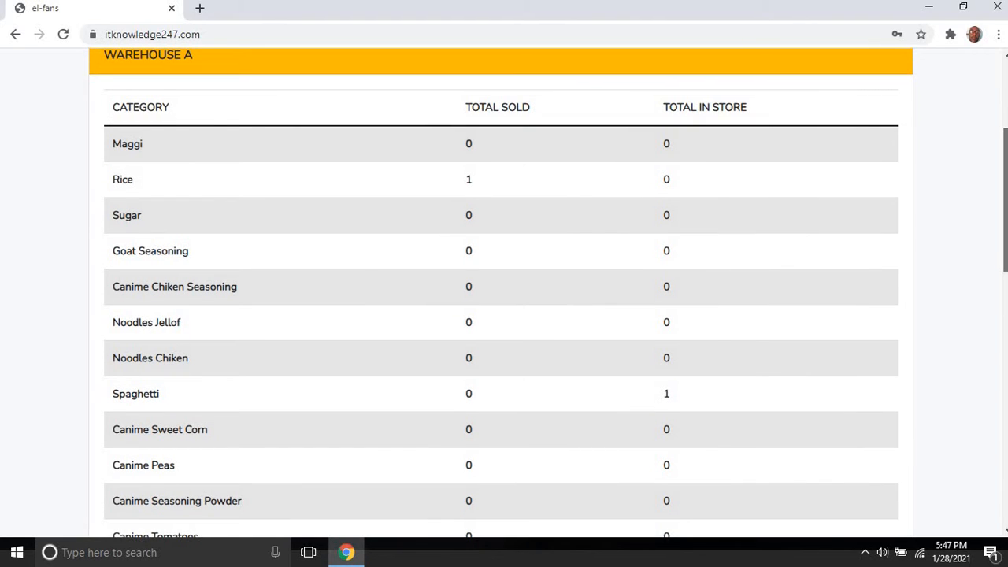
scroll(504, 298, "down", 4)
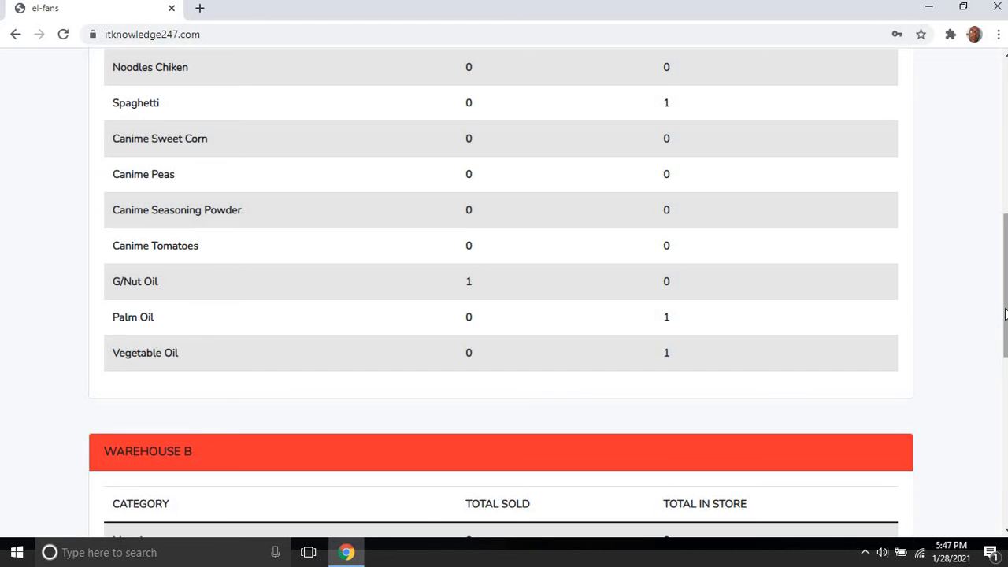
scroll(504, 297, "down", 5)
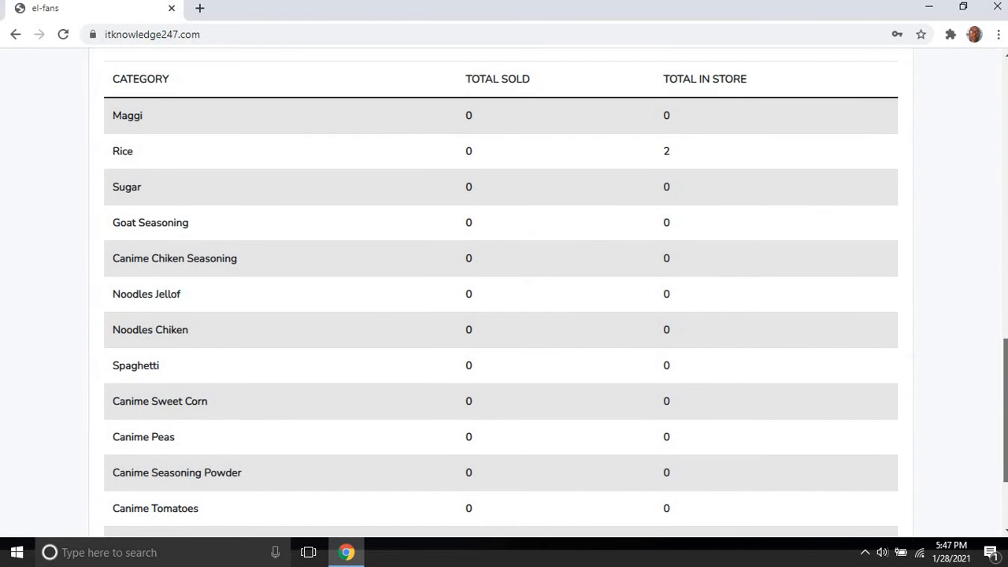
scroll(504, 298, "up", 10)
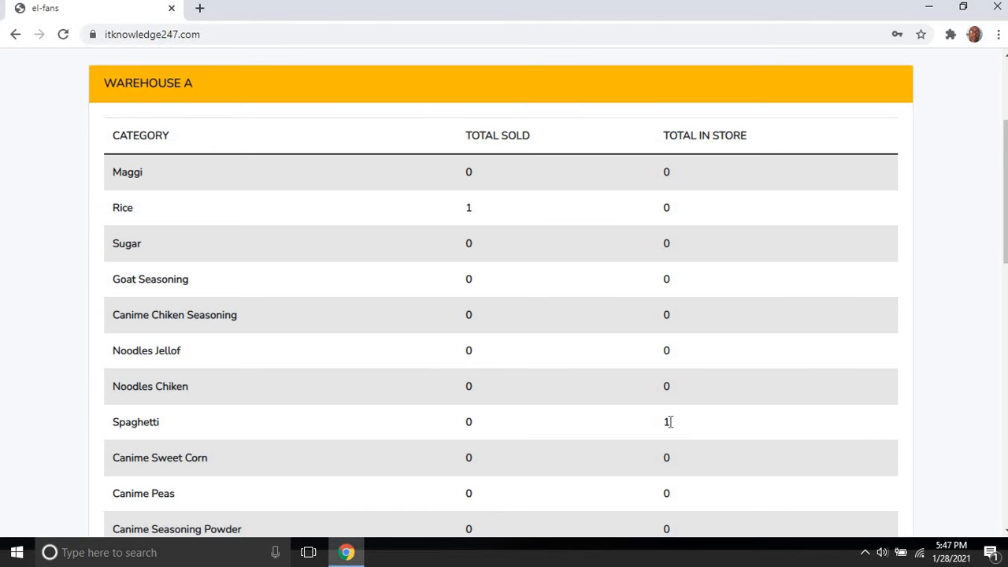
scroll(1005, 239, "down", 4)
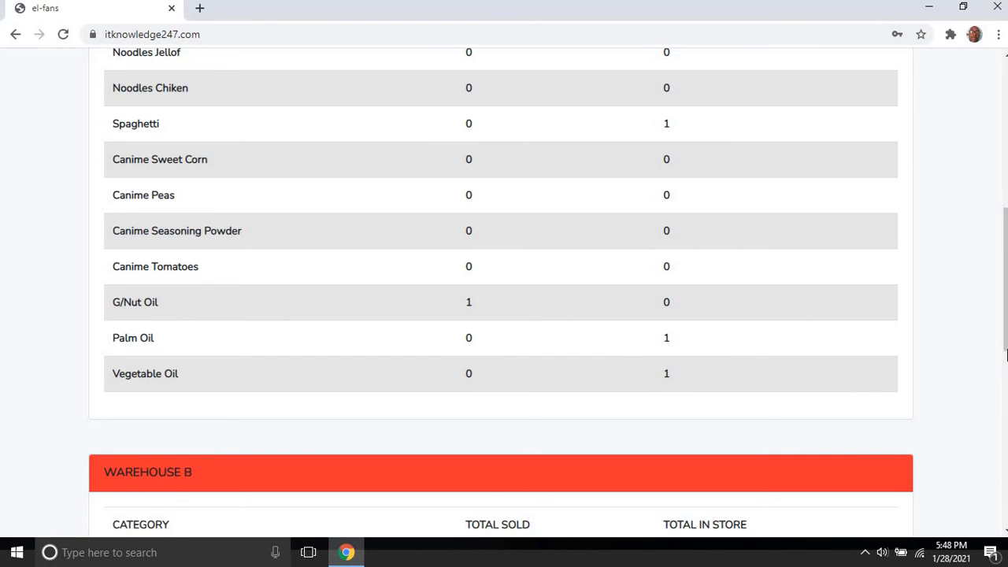
left_click_drag(1005, 354, 1005, 283)
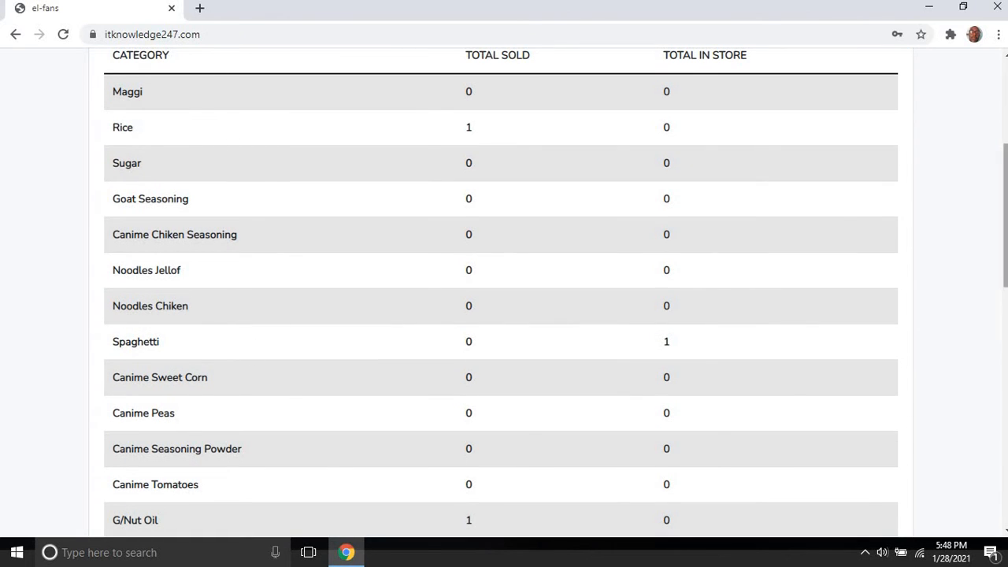
left_click_drag(1005, 171, 1005, 84)
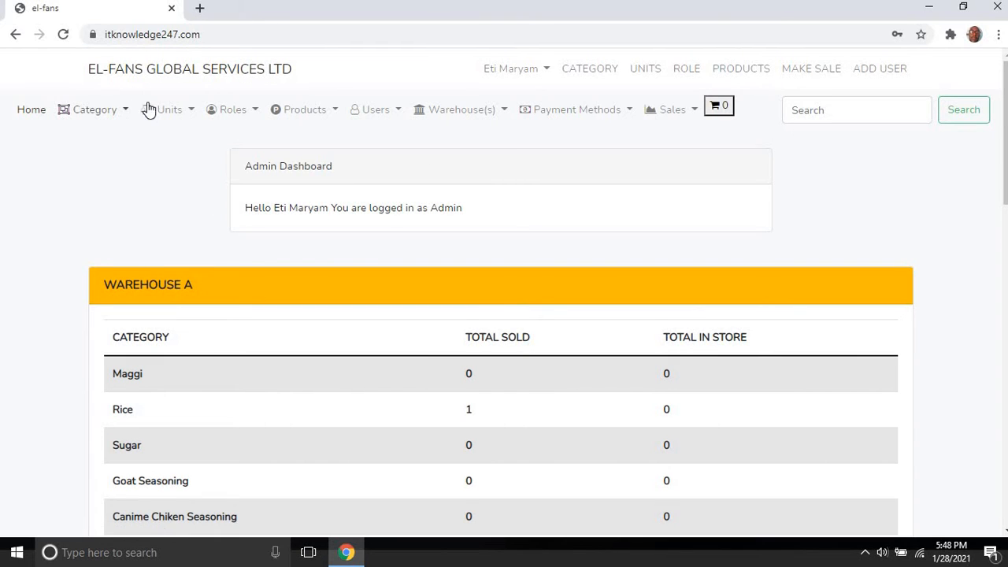
Step: Delete the Maggi category from the View Categories list and confirm
left_click(118, 117)
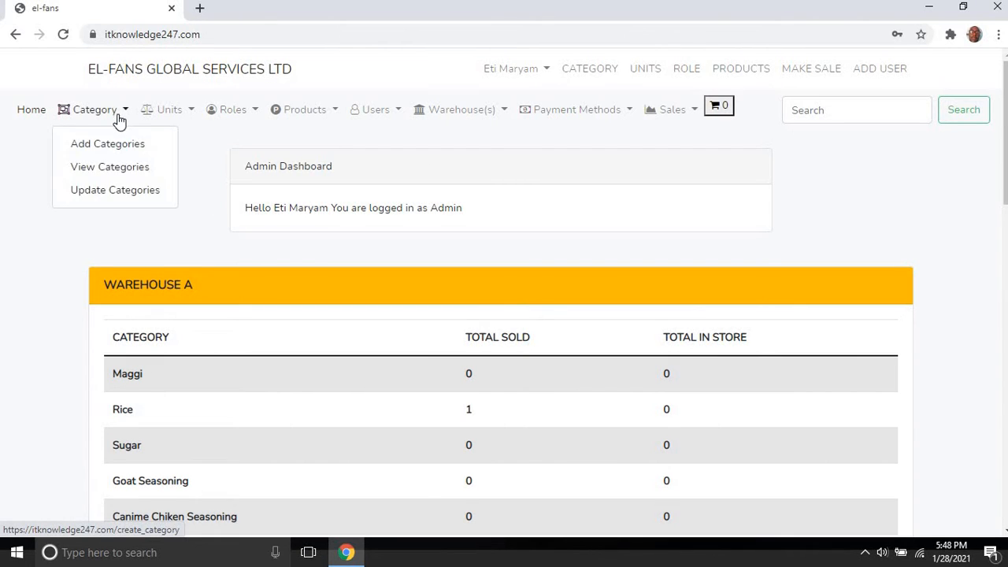
left_click(122, 168)
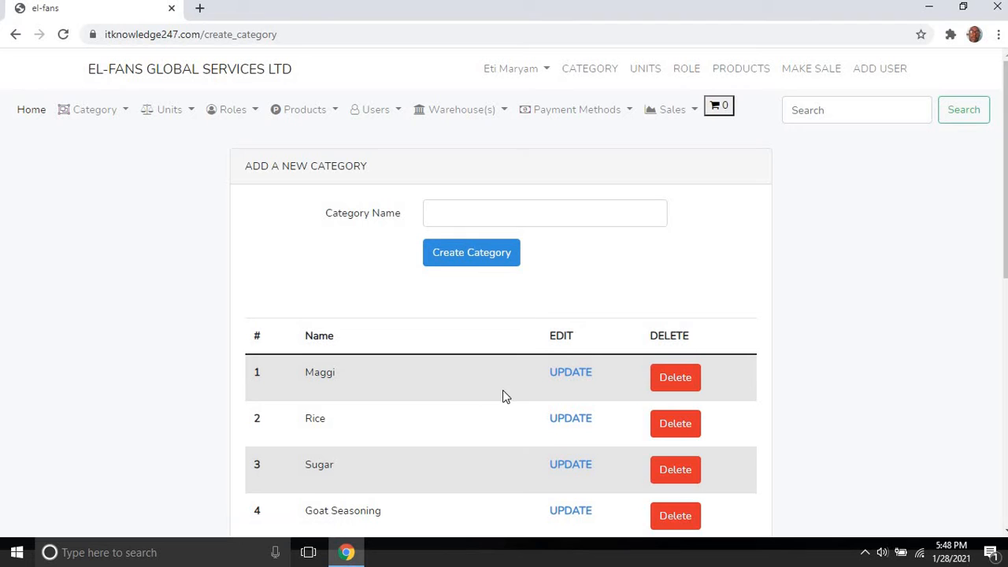
left_click(682, 378)
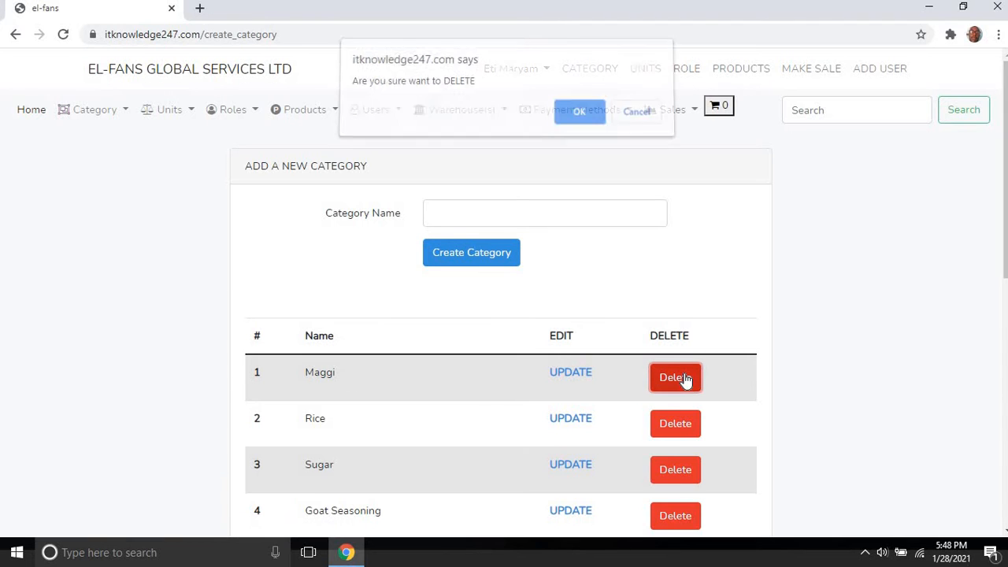
left_click(580, 118)
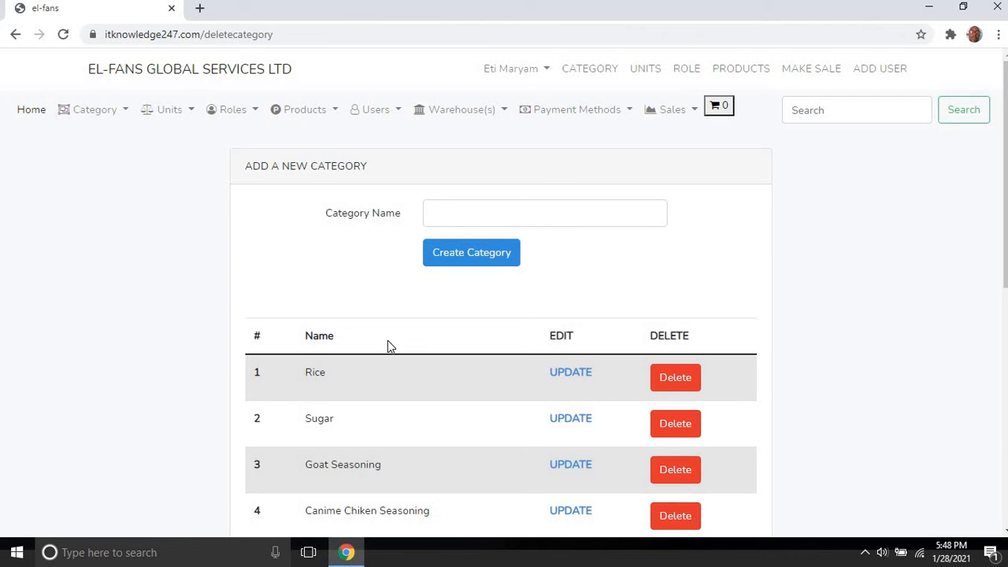
Step: Look over the remaining categories, from Rice and Sugar down to Palm Oil
left_click(123, 114)
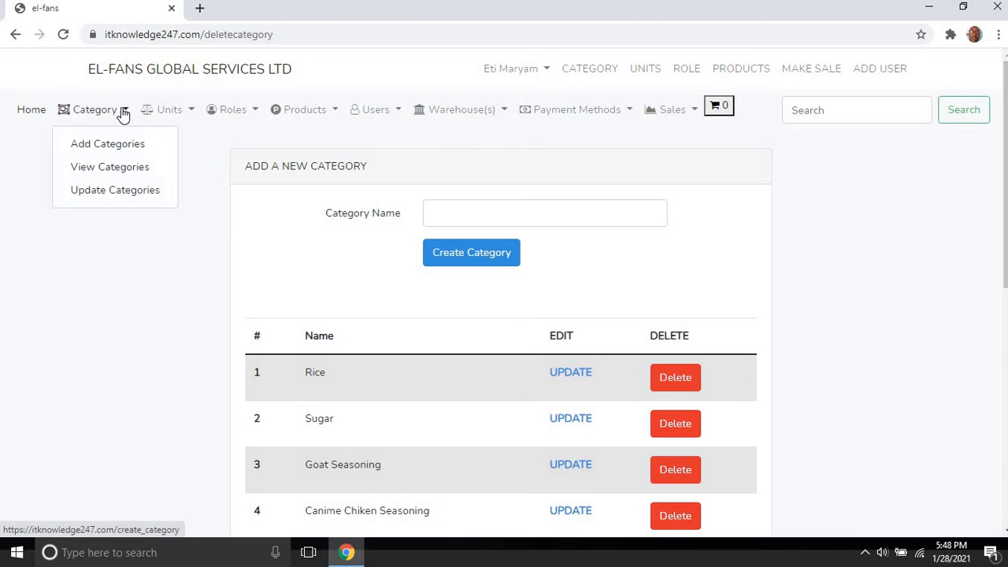
left_click(897, 238)
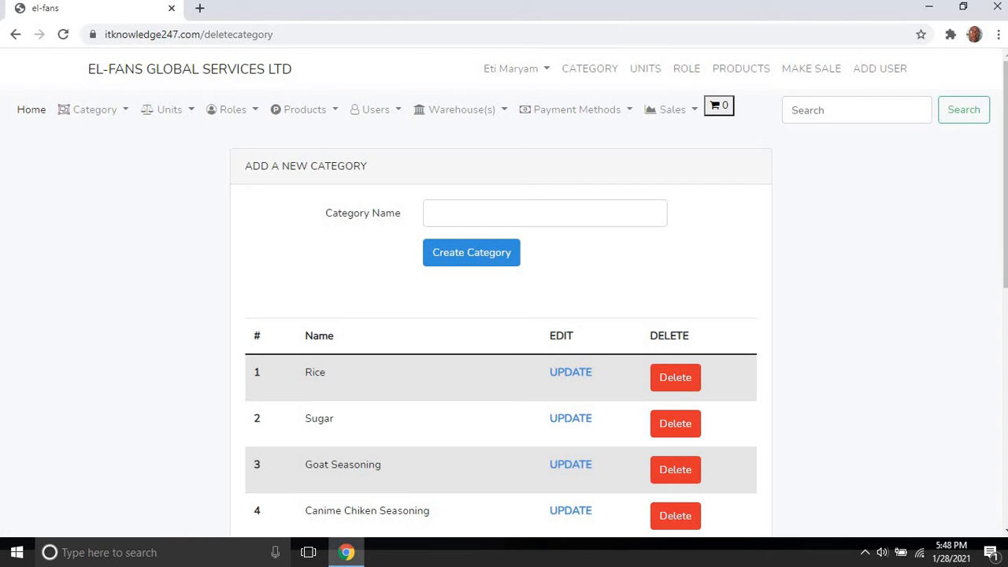
scroll(501, 295, "down", 4)
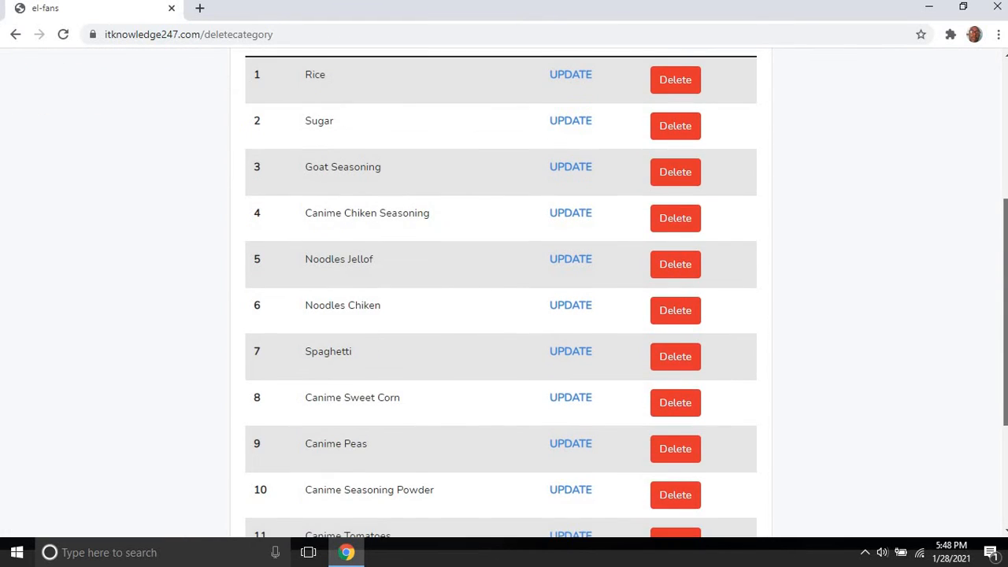
scroll(500, 294, "down", 2)
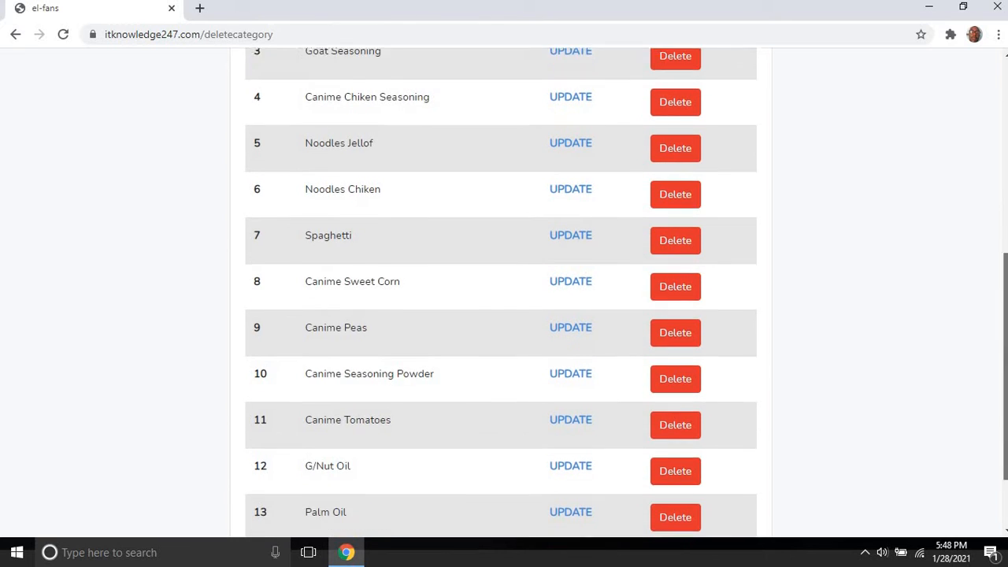
scroll(1004, 233, "down", 1)
scroll(1004, 233, "up", 5)
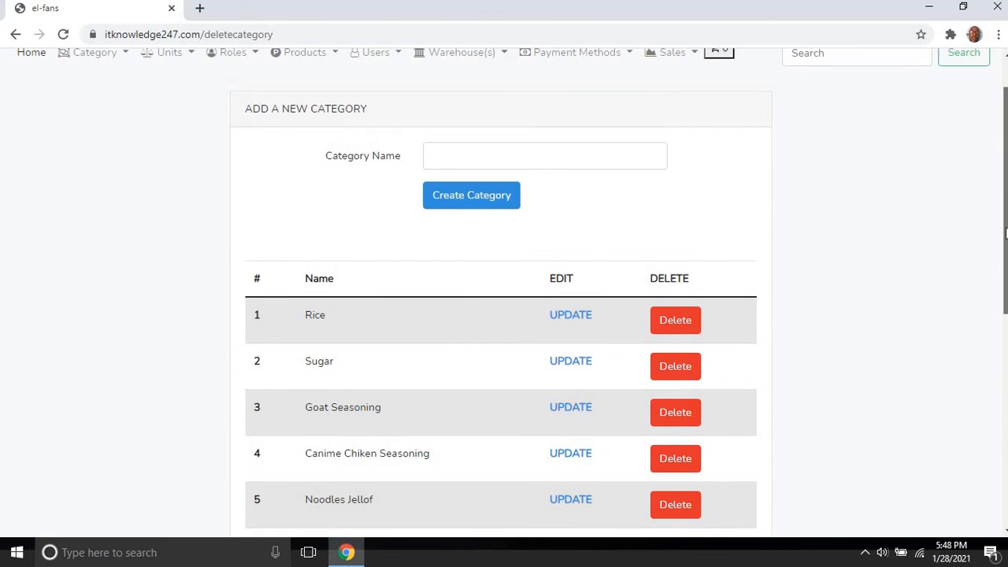
scroll(1004, 233, "up", 1)
scroll(1005, 233, "down", 3)
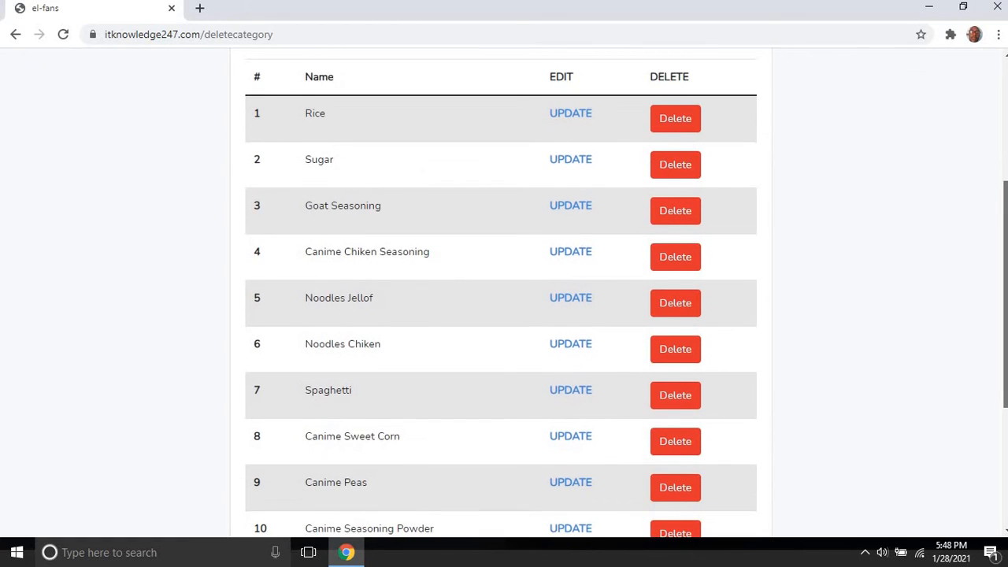
scroll(500, 294, "up", 2)
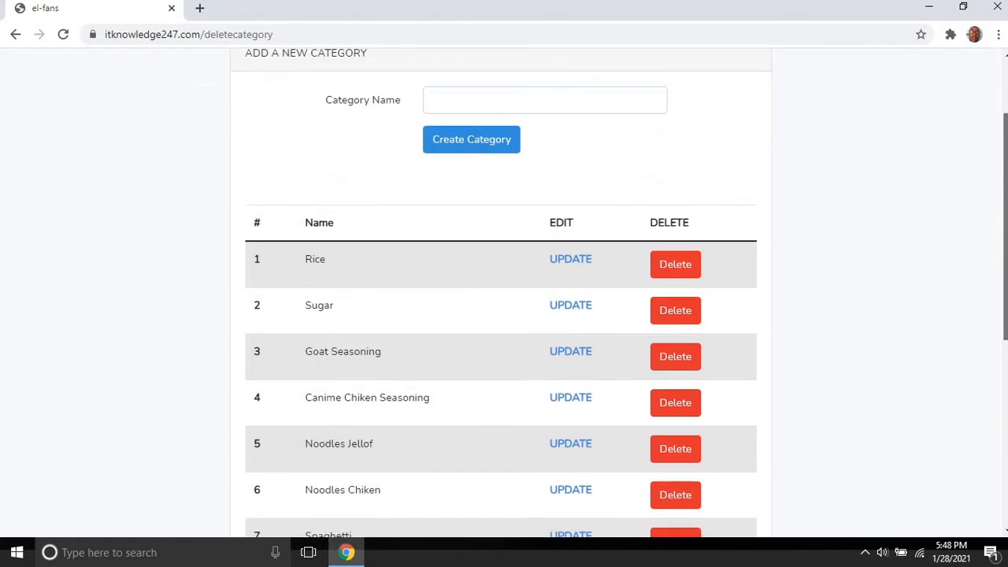
scroll(501, 293, "down", 4)
scroll(566, 193, "up", 5)
scroll(567, 193, "down", 1)
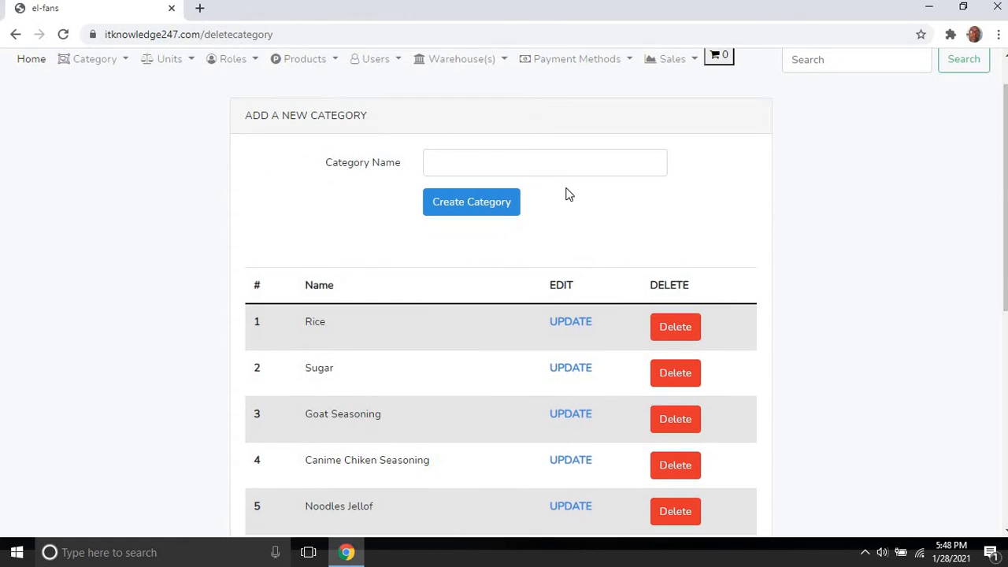
Step: Create a new category named Maggi
left_click(565, 156)
type("Maggi")
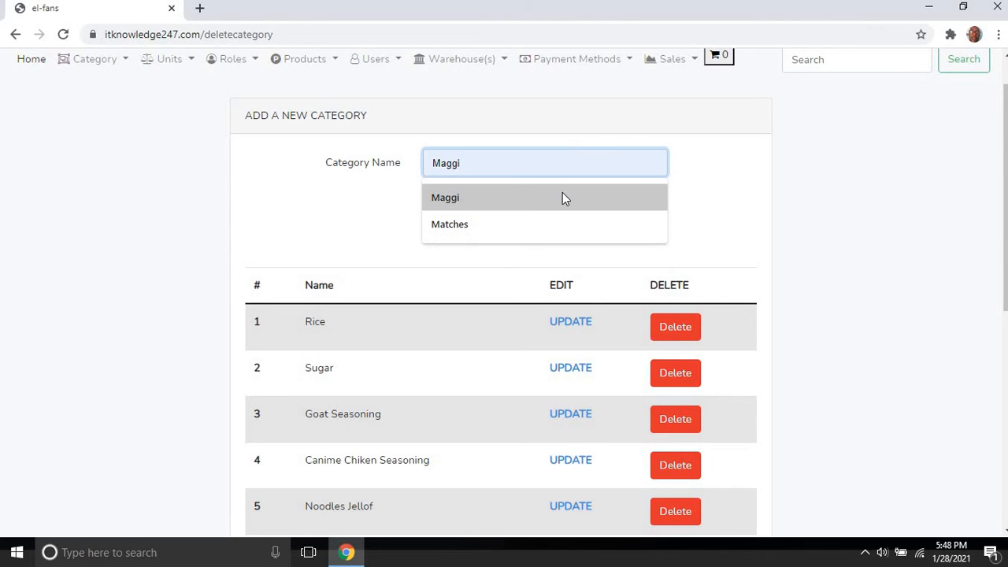
left_click(562, 196)
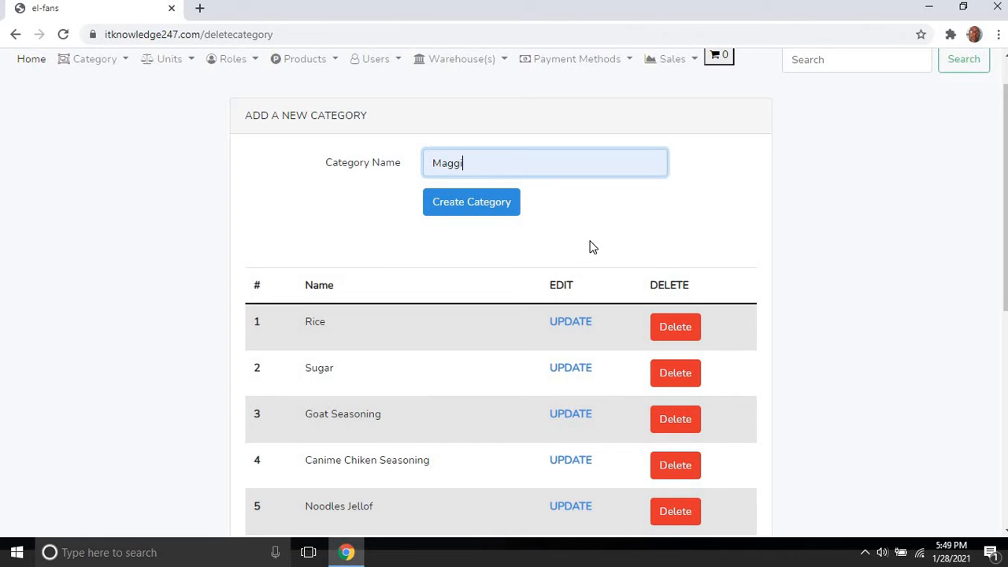
left_click(482, 204)
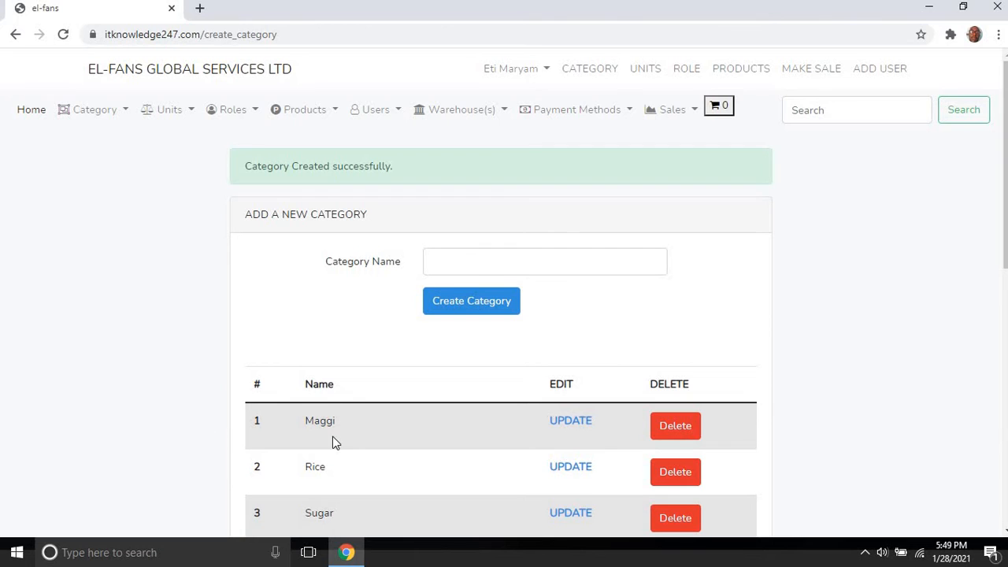
Step: Delete Maggi again and confirm the list now starts Rice, Sugar, Goat Seasoning
left_click(677, 428)
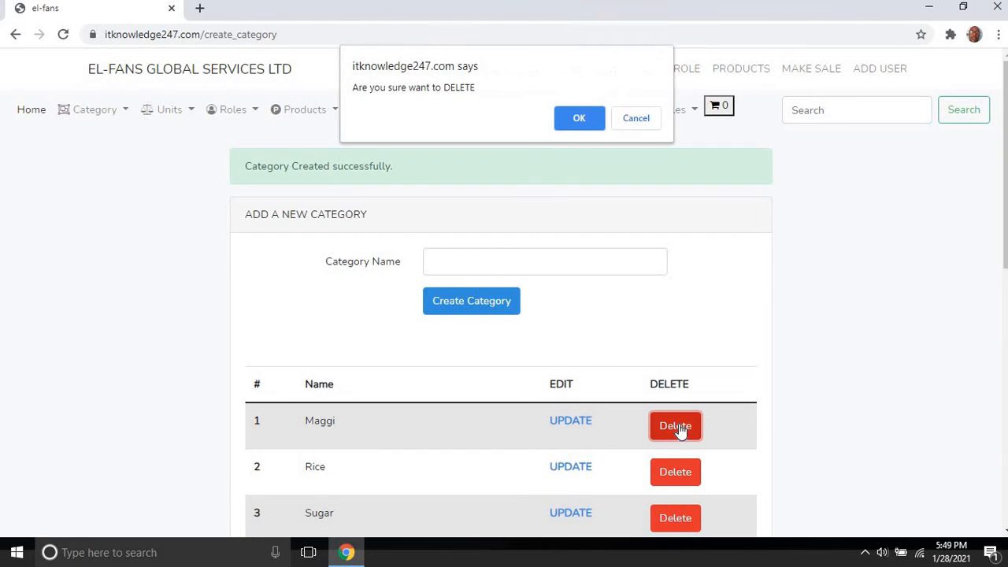
left_click(577, 119)
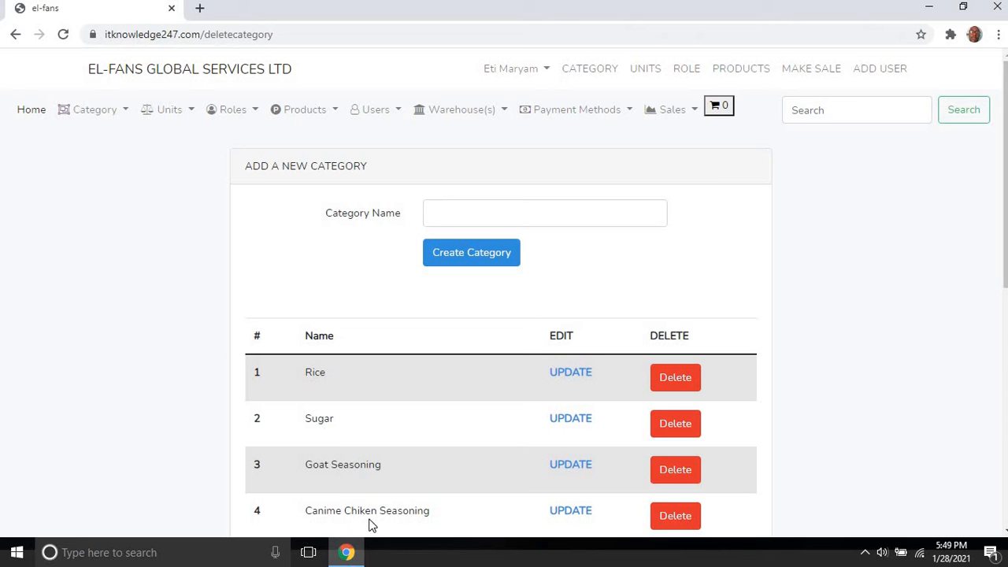
scroll(1004, 197, "down", 1)
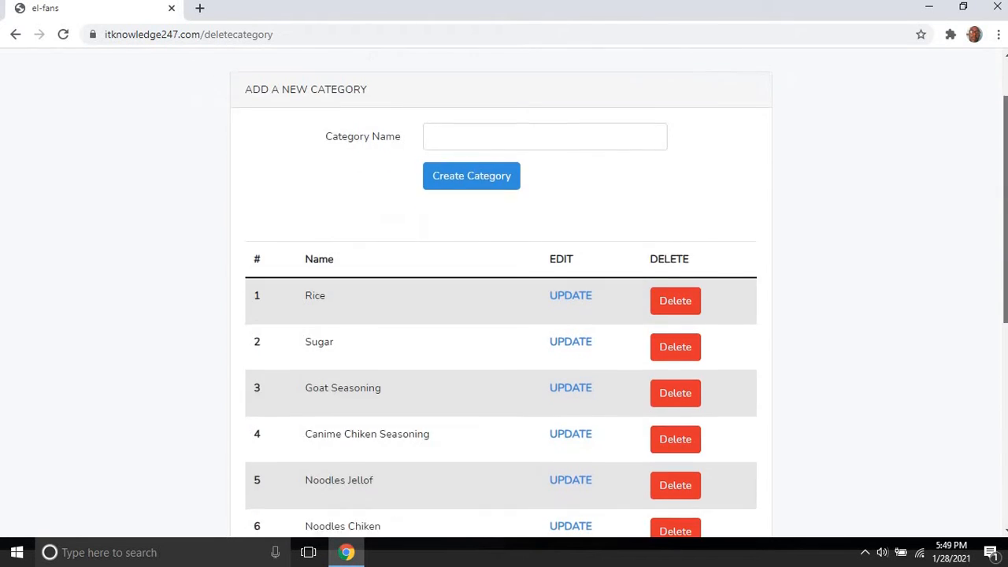
scroll(504, 292, "down", 3)
scroll(662, 329, "up", 4)
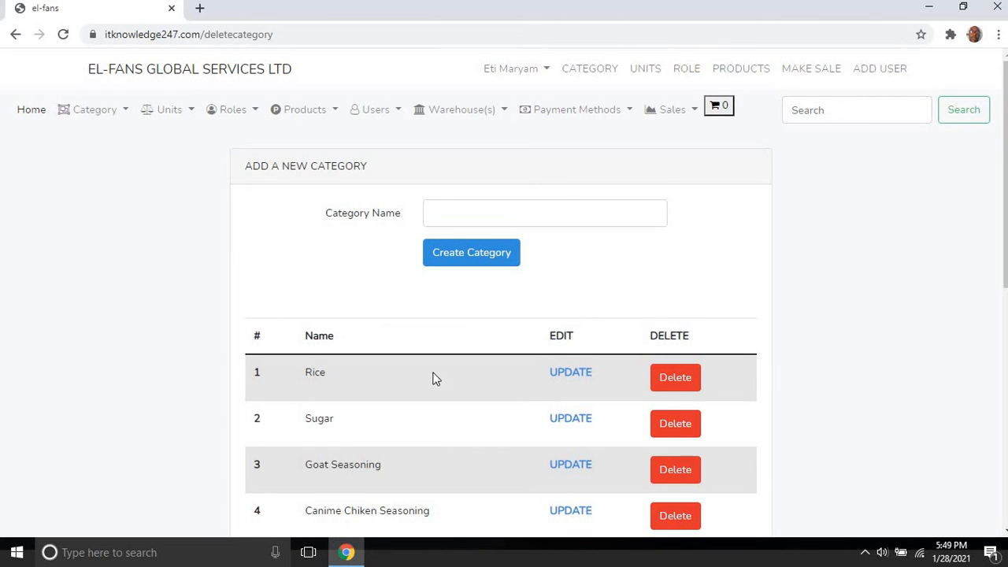
Step: Go to Add Units and review all 13 units, from Sachet, Pack, Bag to Cartons
left_click(180, 110)
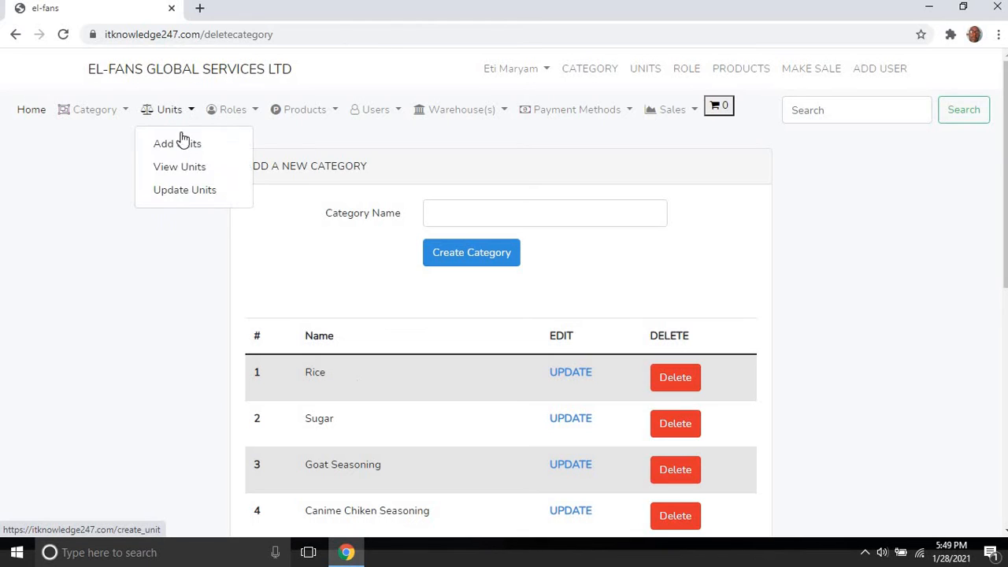
left_click(189, 169)
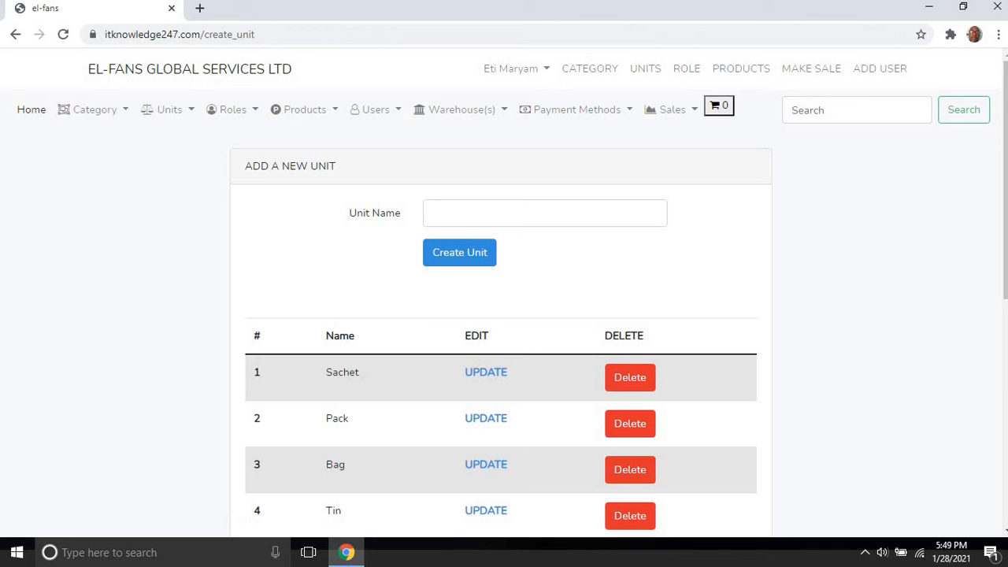
scroll(504, 315, "down", 2)
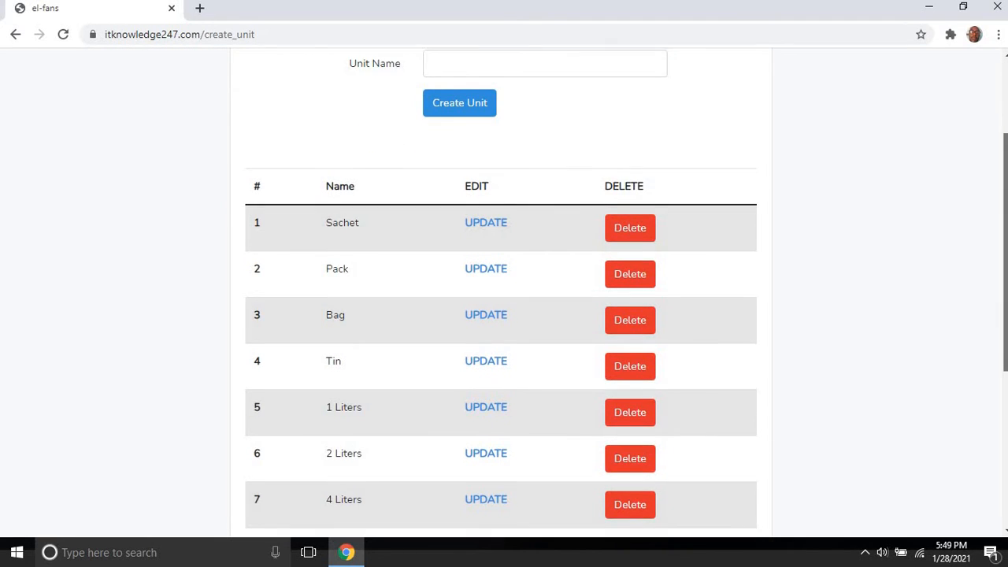
scroll(504, 314, "up", 1)
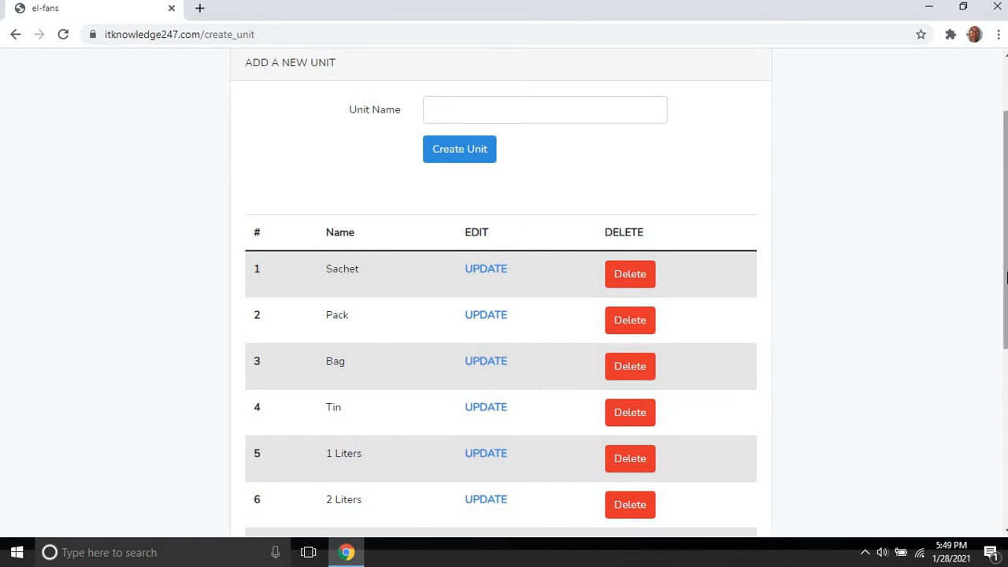
scroll(504, 292, "down", 3)
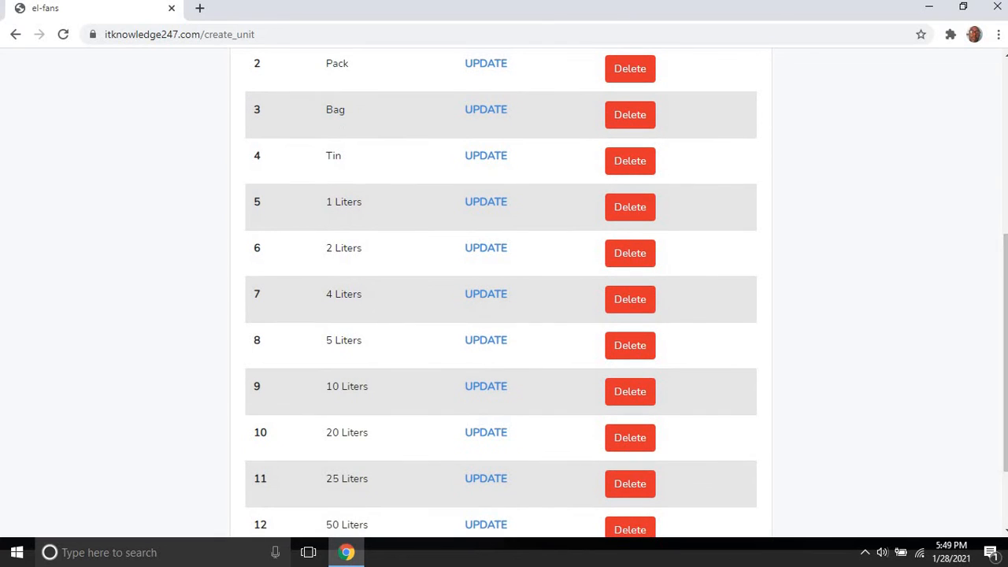
scroll(1006, 399, "down", 2)
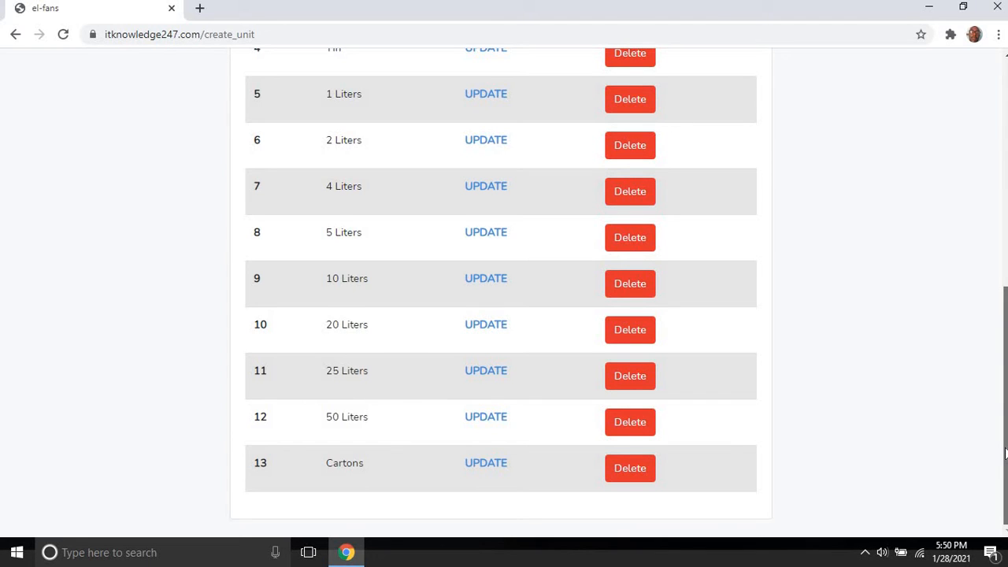
scroll(1005, 451, "up", 3)
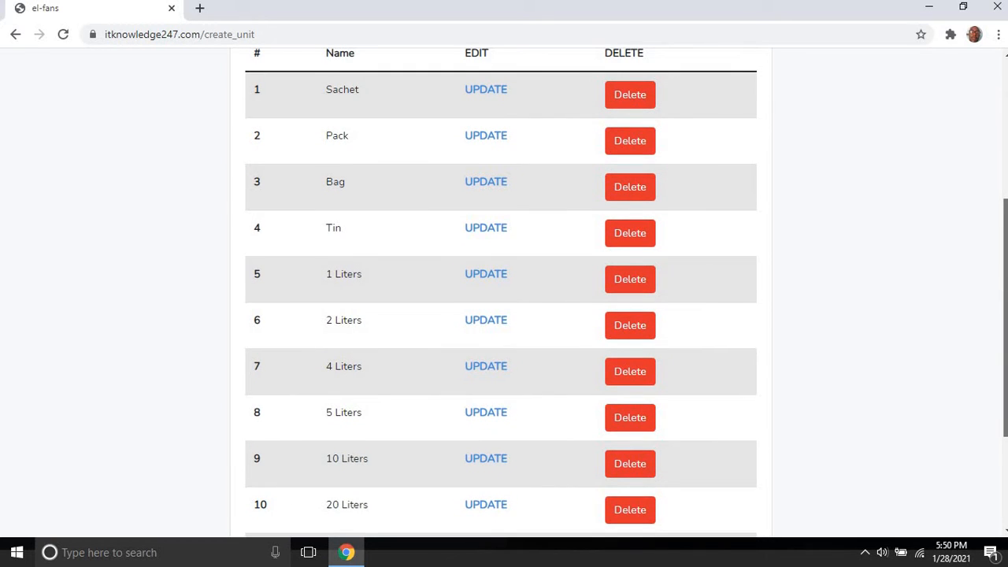
scroll(503, 291, "down", 1)
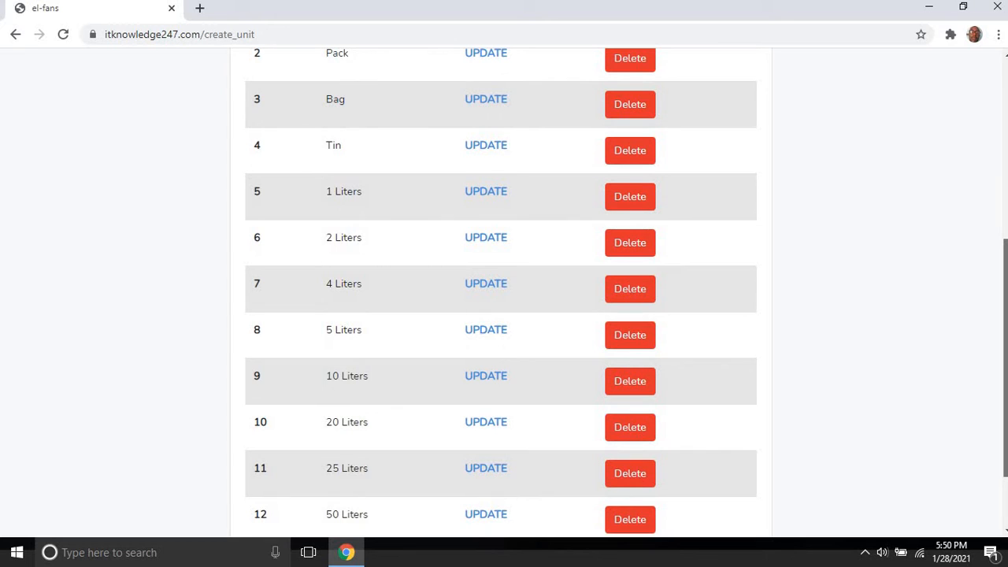
scroll(504, 291, "down", 1)
scroll(504, 291, "up", 4)
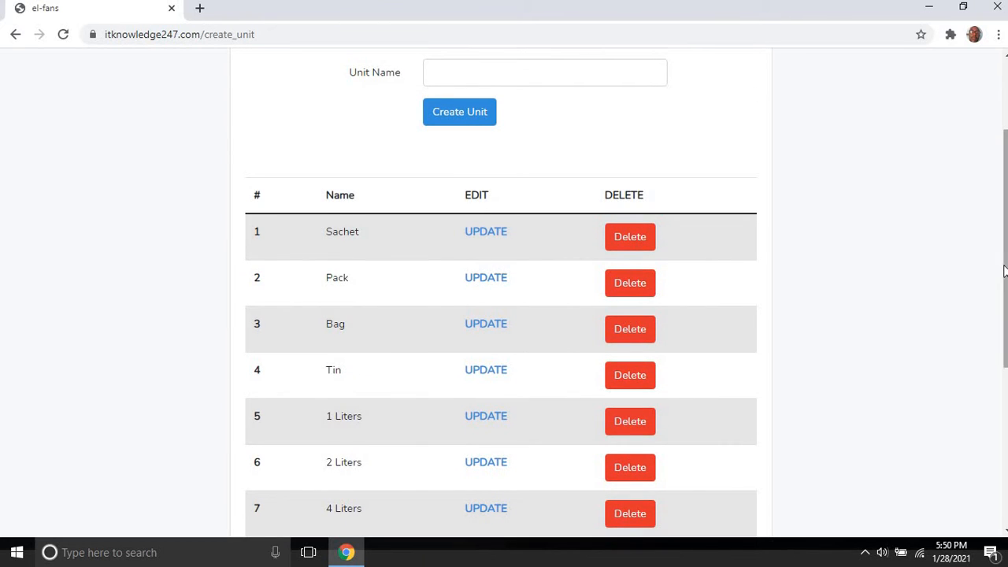
scroll(1004, 269, "up", 1)
scroll(504, 291, "up", 1)
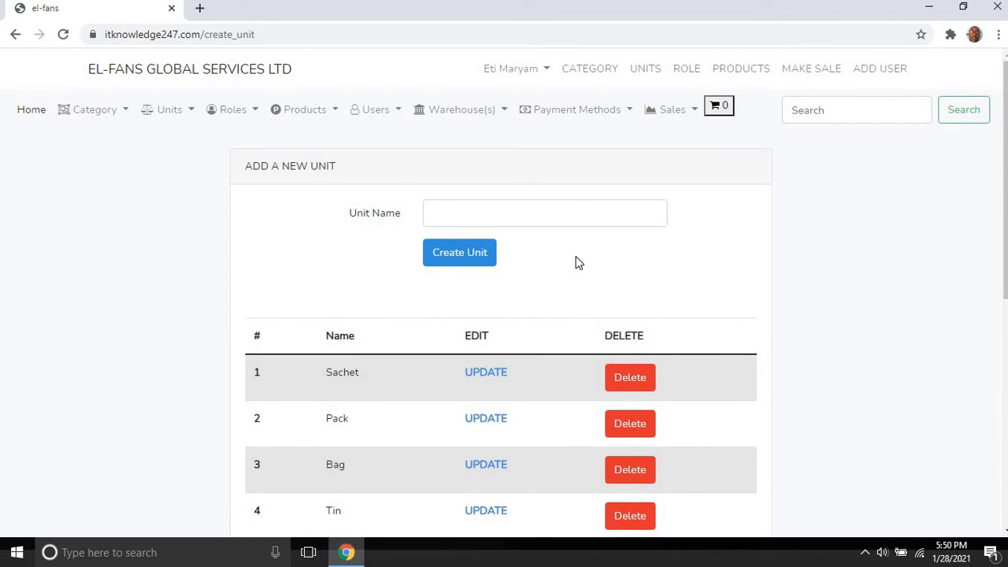
Step: Create three units named Gallons, 2 gallons and 4 gallons
left_click(548, 213)
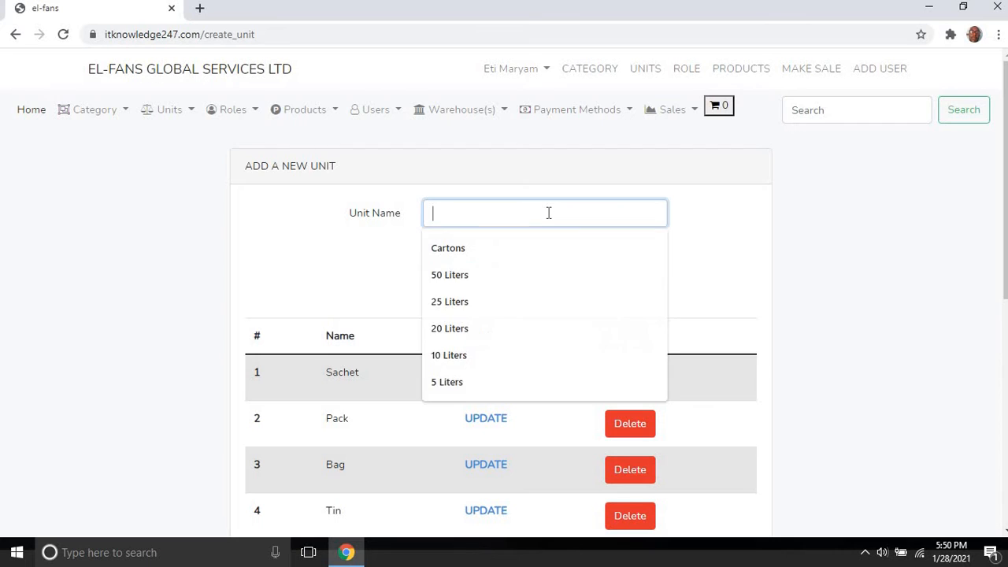
type("Ga")
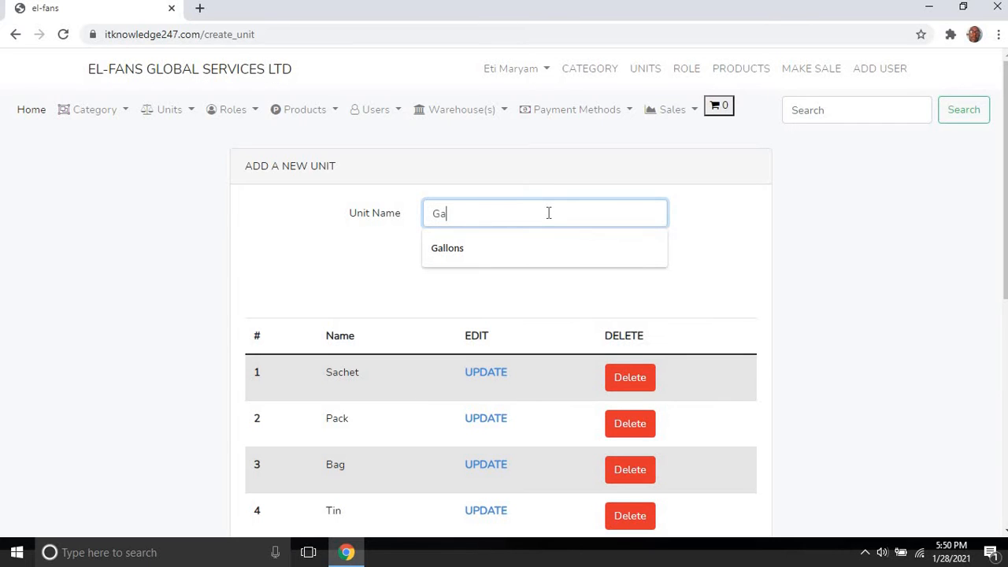
type("llons")
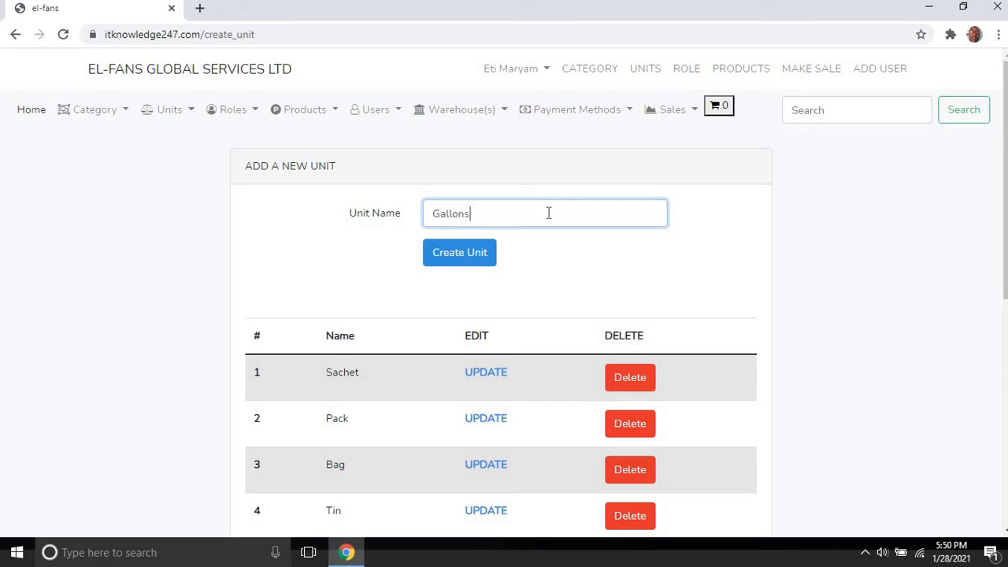
left_click(481, 263)
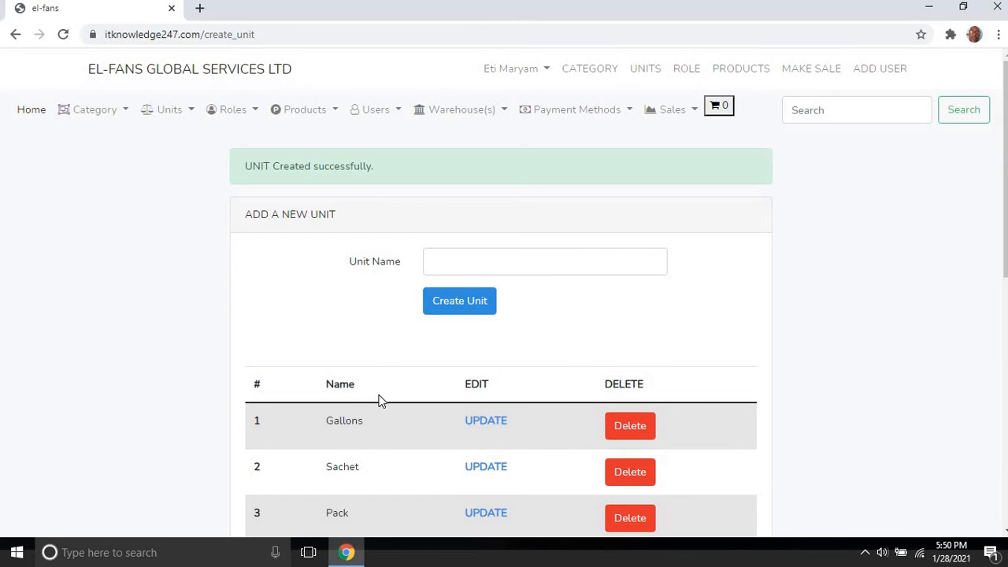
left_click(489, 265)
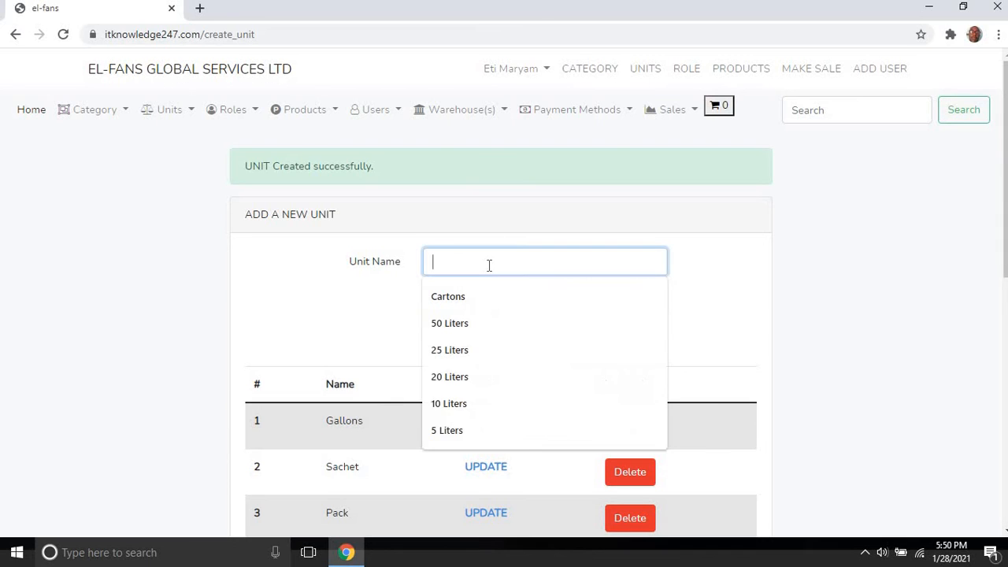
type("2 go")
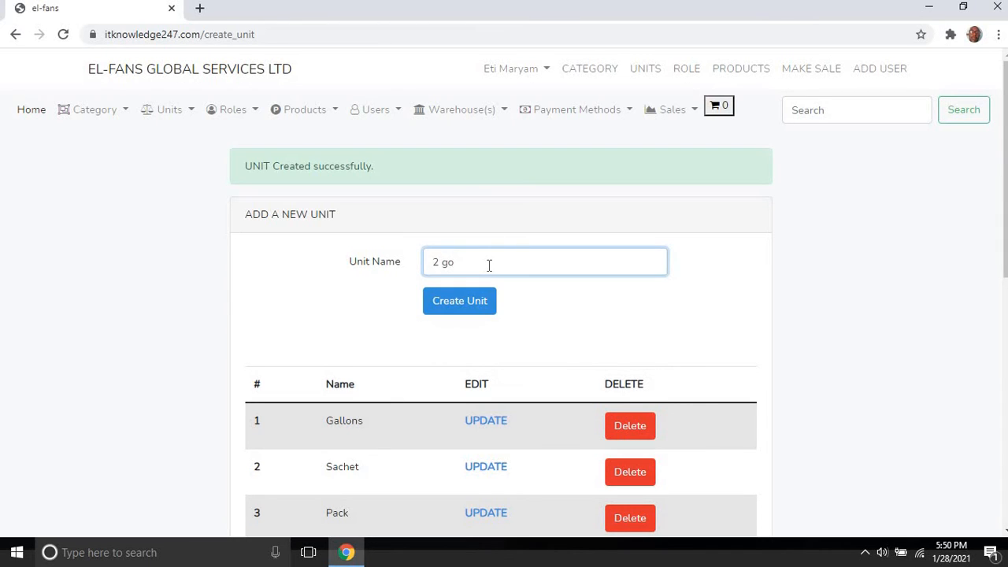
key("BackSpace")
type("allons")
left_click(452, 312)
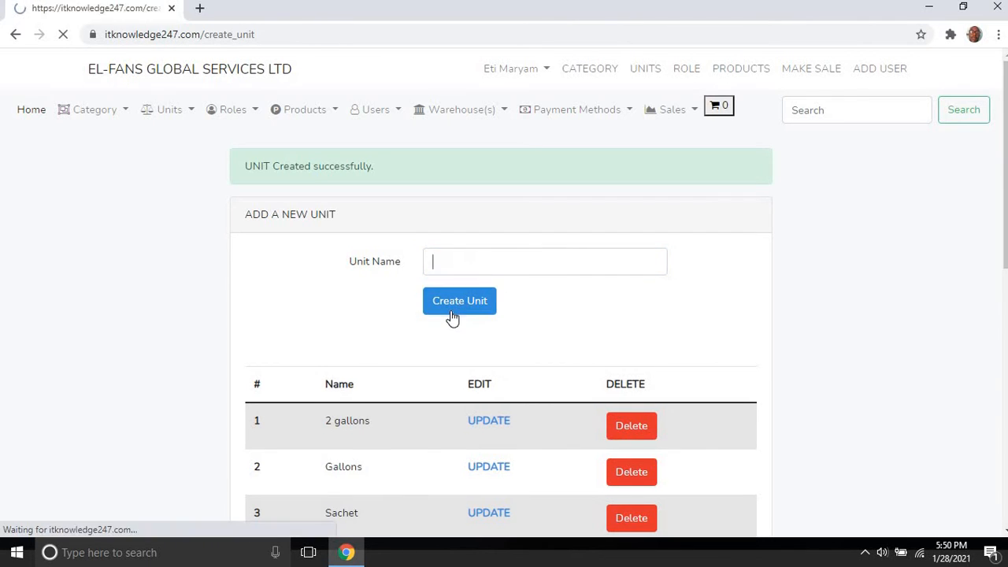
left_click(467, 263)
type("4")
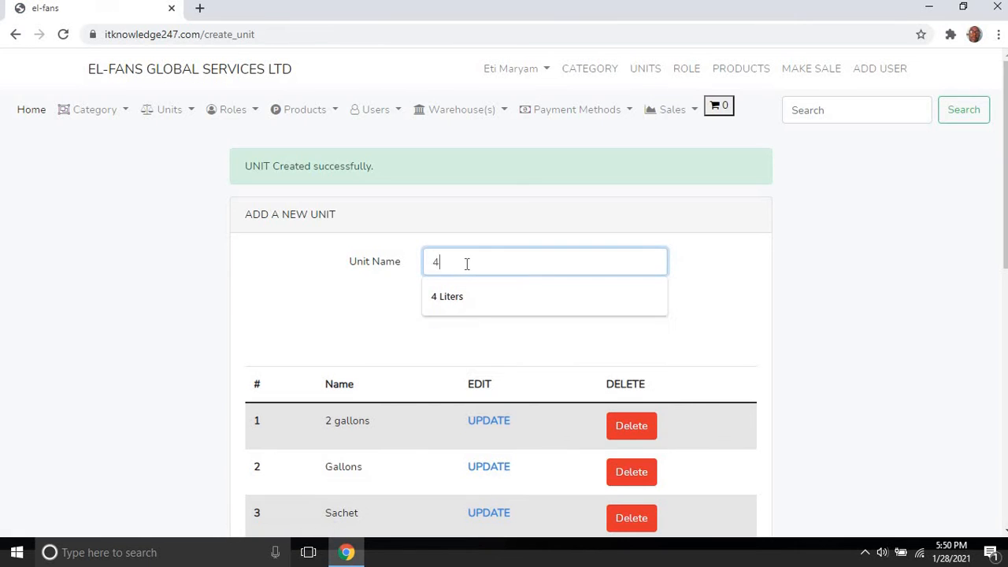
type(" g")
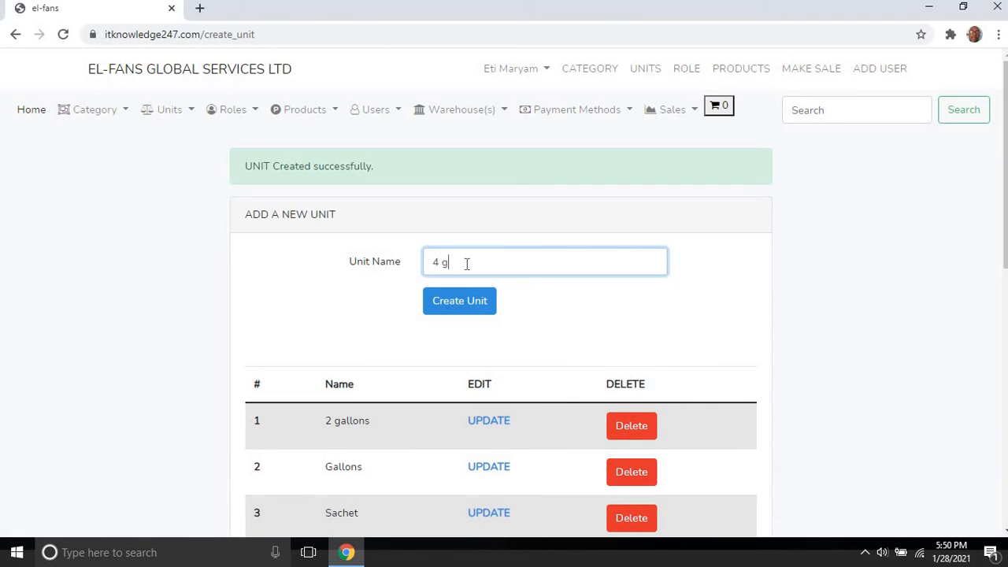
type("allons")
left_click(467, 291)
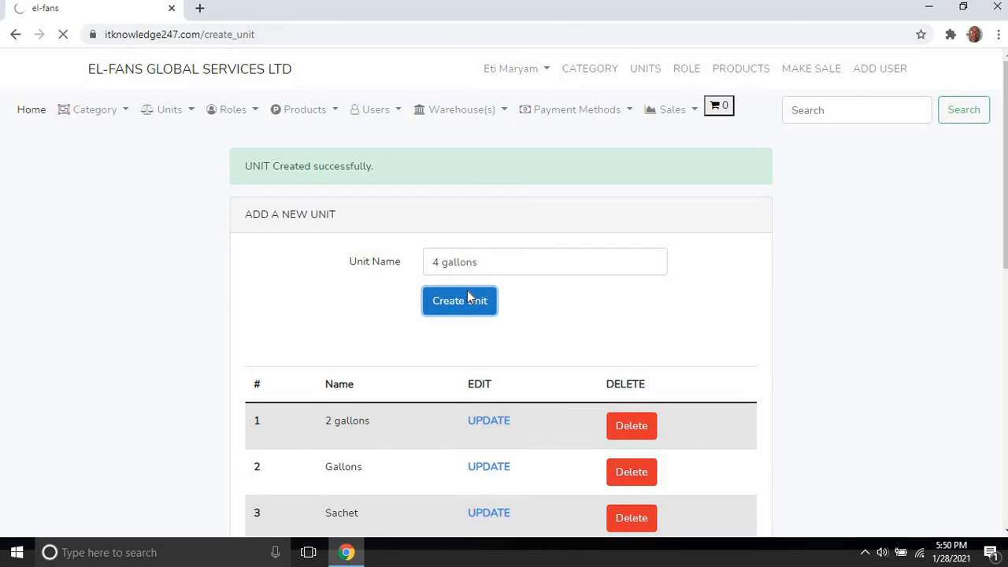
Step: Delete the 4 gallons and 2 gallons units, keeping only Gallons
left_click(637, 432)
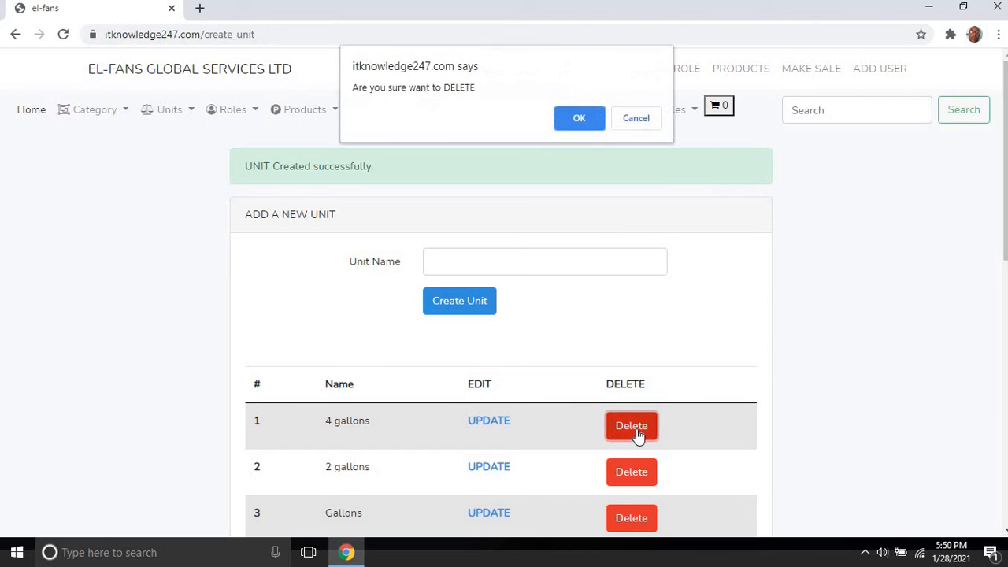
left_click(572, 121)
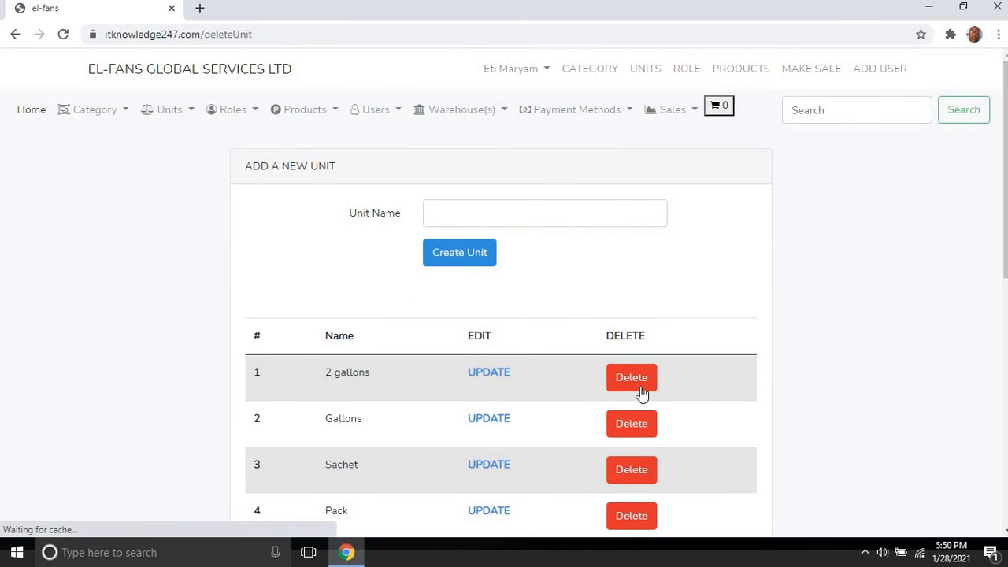
left_click(641, 380)
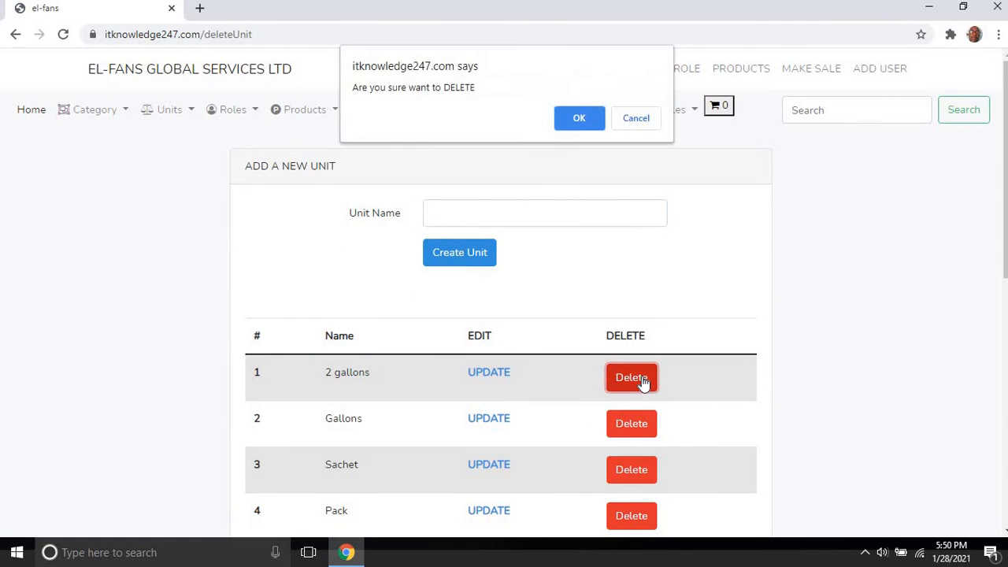
left_click(573, 125)
left_click(573, 125)
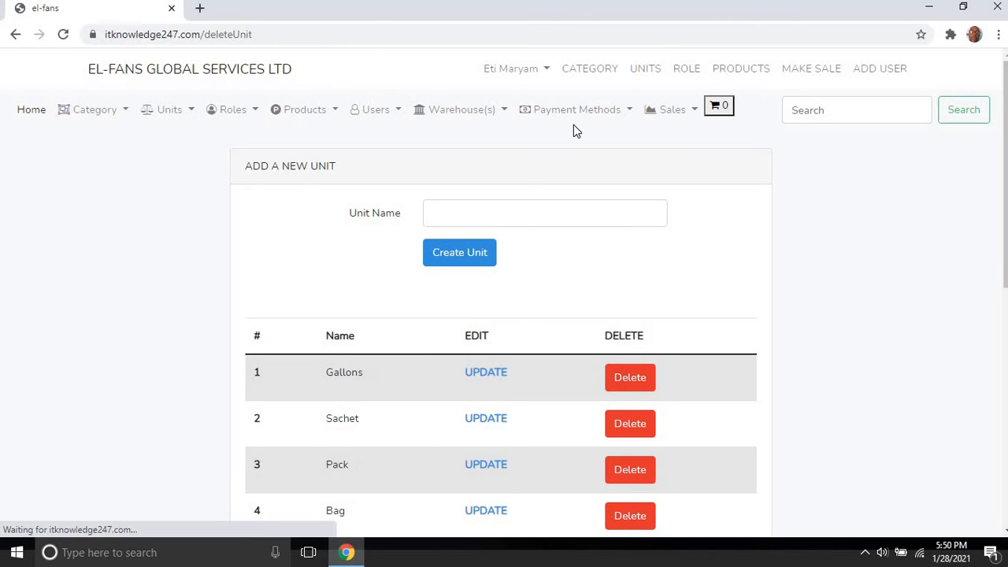
scroll(998, 235, "down", 3)
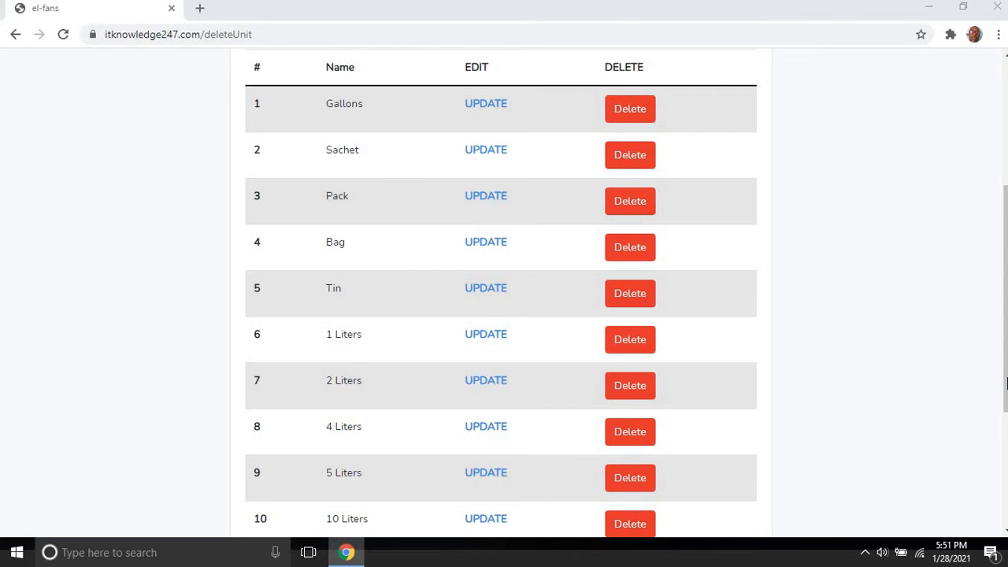
mouse_move(1005, 370)
left_mouse_down()
mouse_move(1004, 400)
mouse_move(1004, 380)
left_mouse_up()
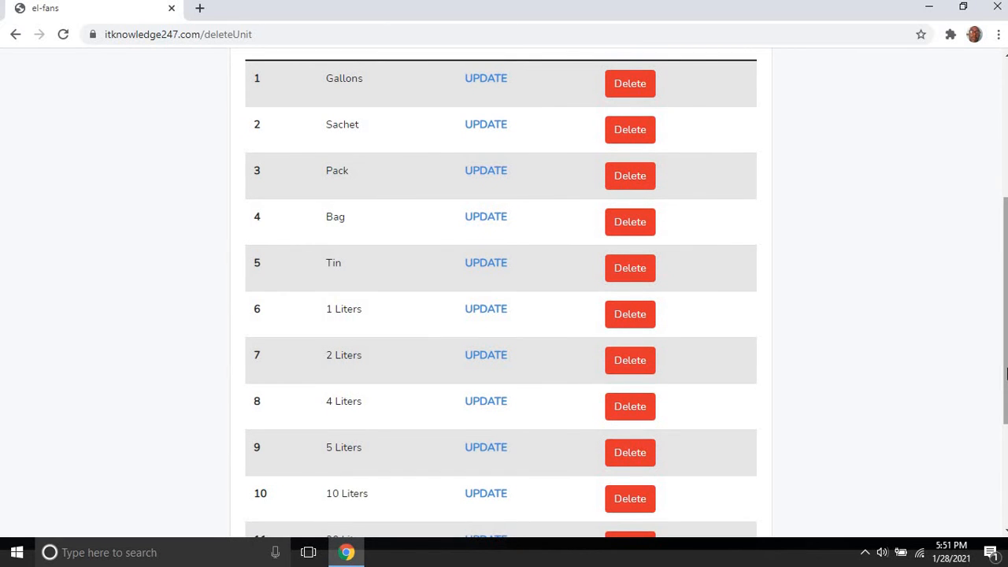
left_click_drag(1005, 374, 996, 274)
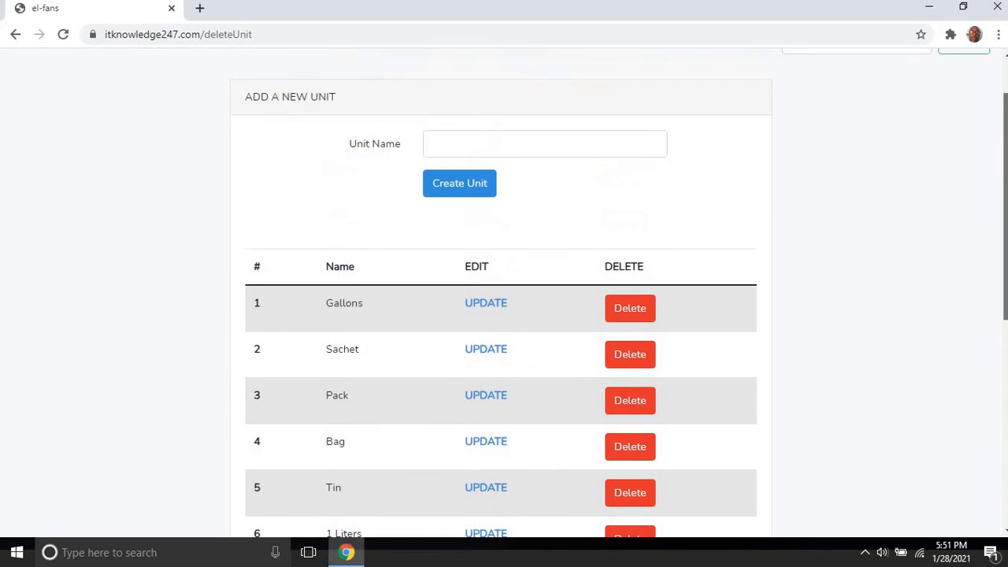
Step: Create a 5KG unit so it heads the list ahead of Gallons and Sachet
left_click(530, 151)
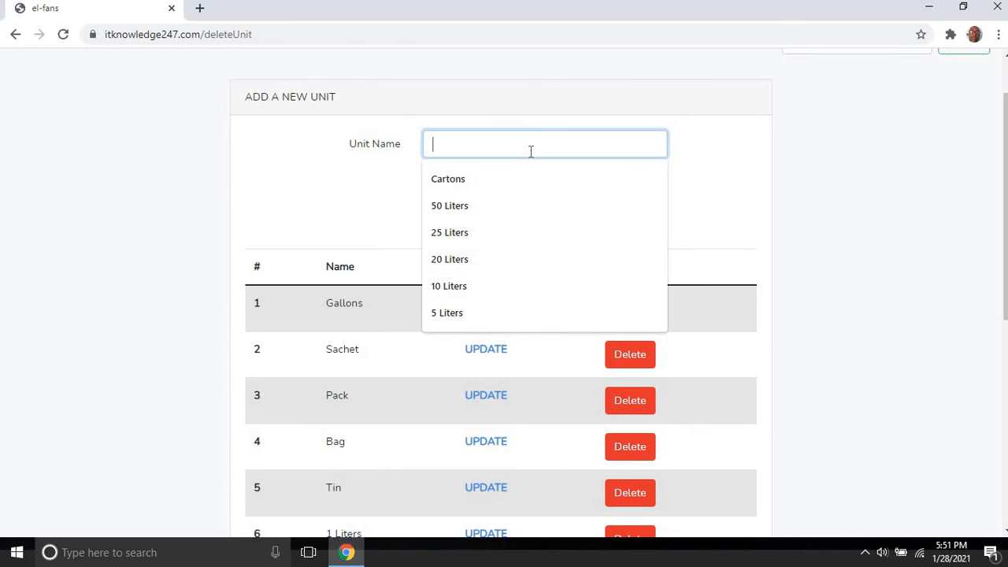
type("5")
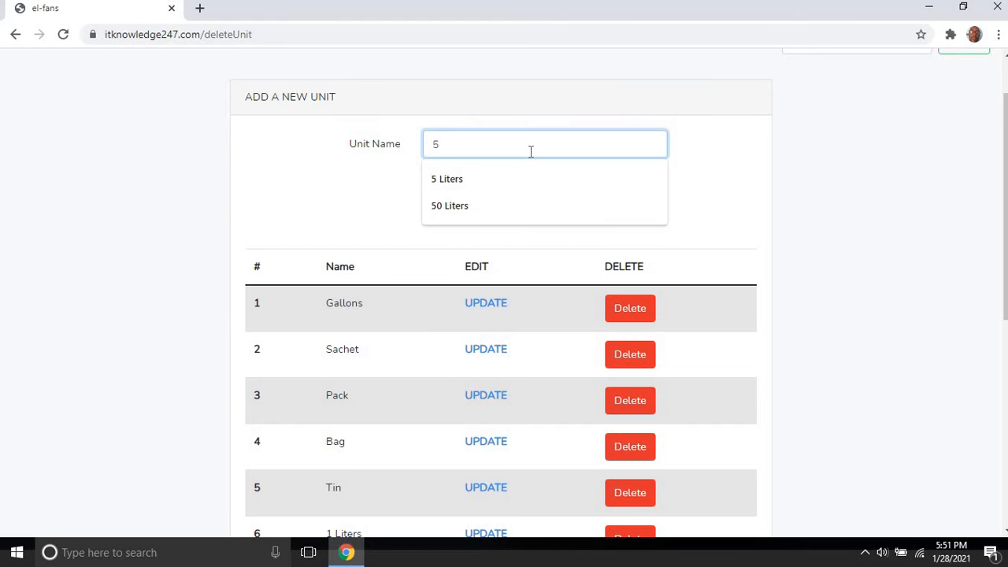
type("KG")
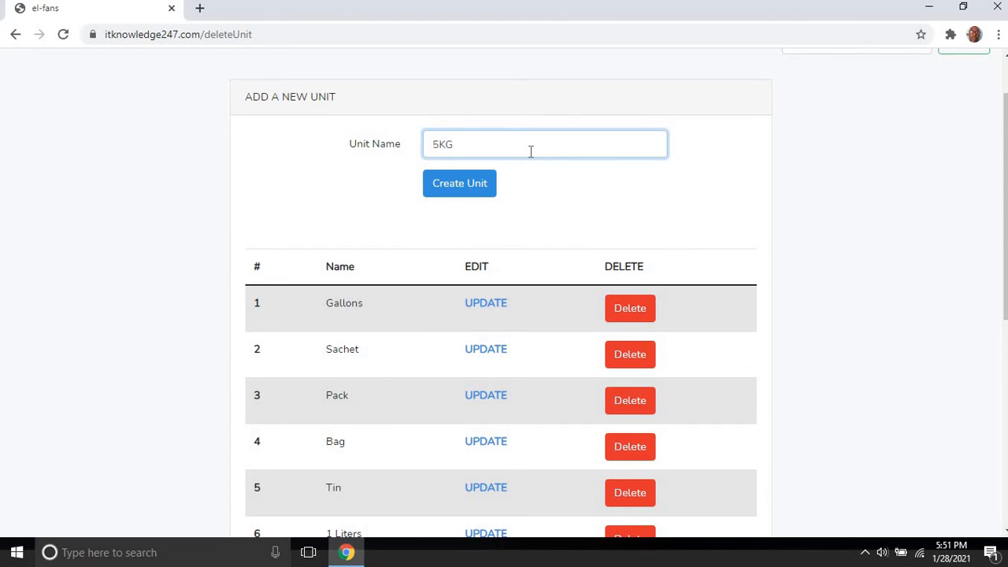
left_click(452, 195)
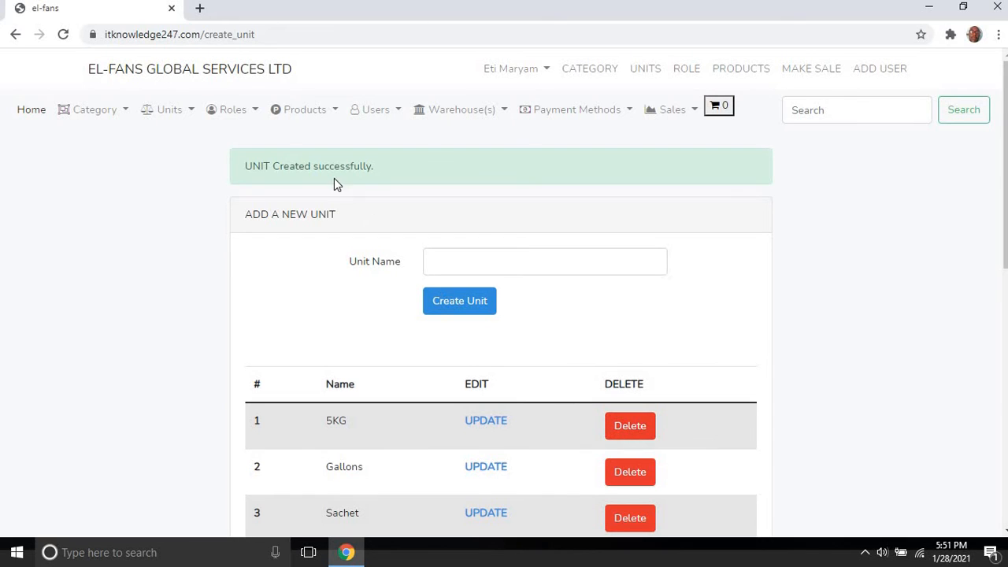
Step: View the roles (Manager, Attendant, Sales Person), then show the list of all products
left_click(247, 110)
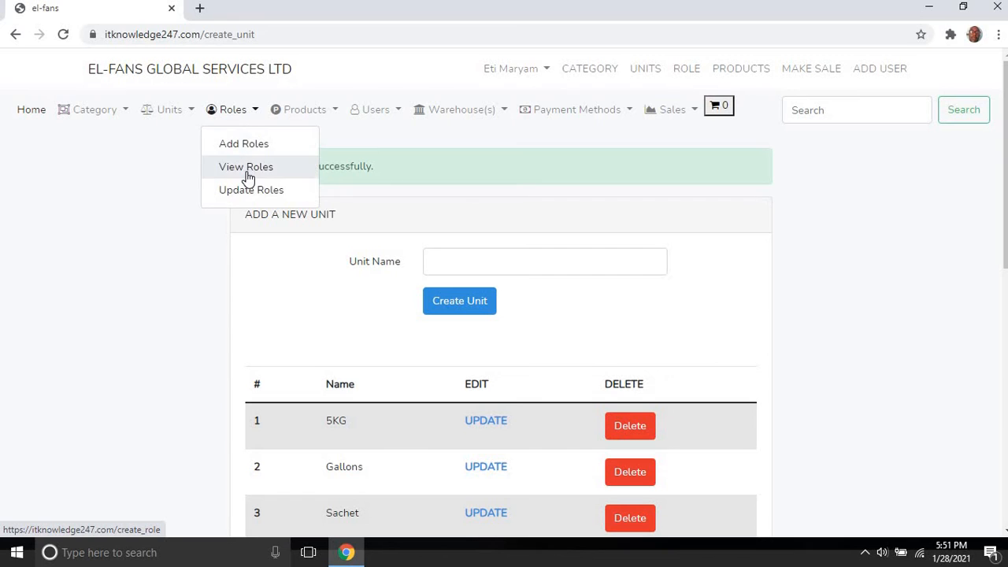
left_click(246, 169)
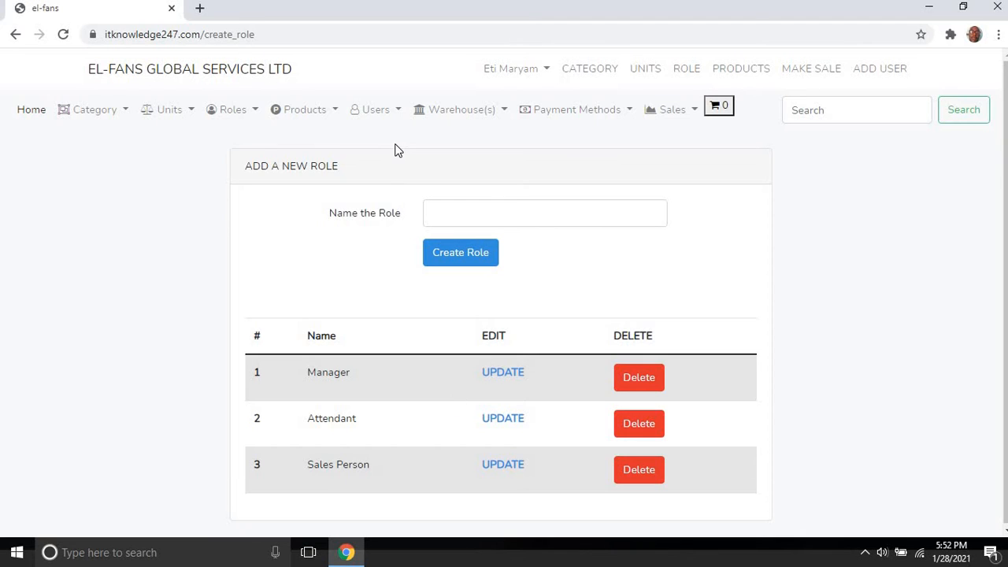
left_click(305, 116)
left_click(320, 192)
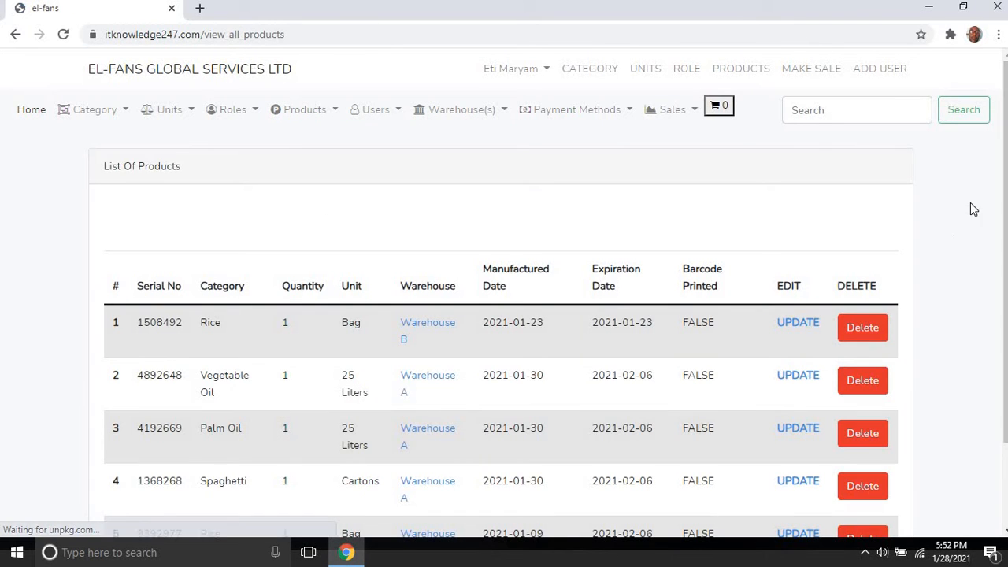
Step: Scroll to the last of the five products, a Rice bag in Warehouse B expiring 2021-02-06
scroll(504, 314, "down", 2)
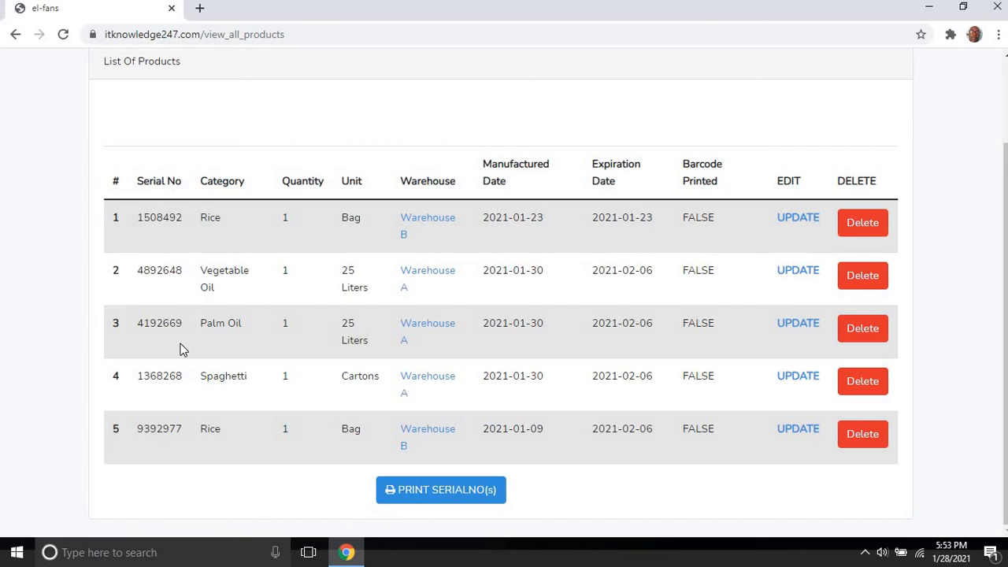
left_click(432, 492)
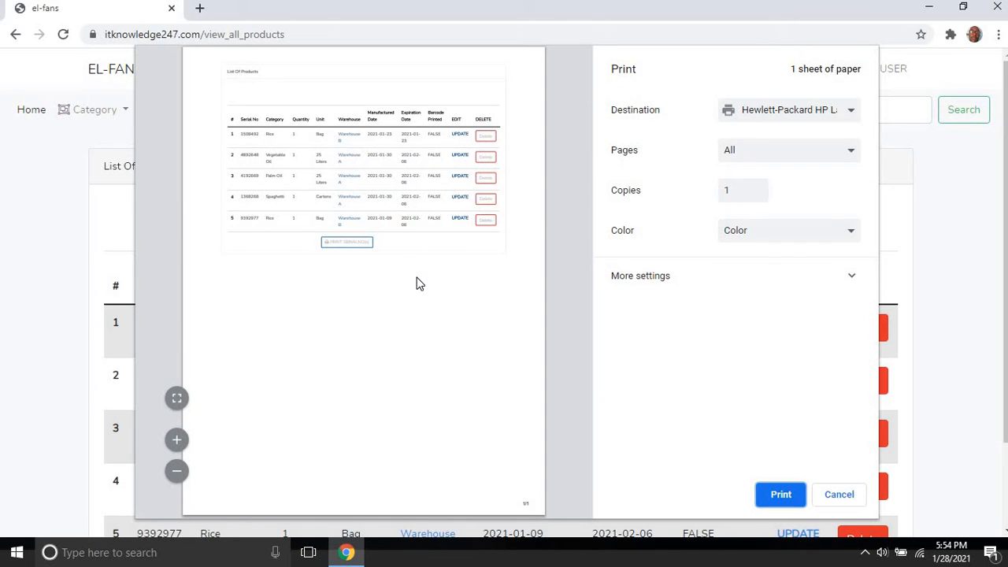
left_click(846, 499)
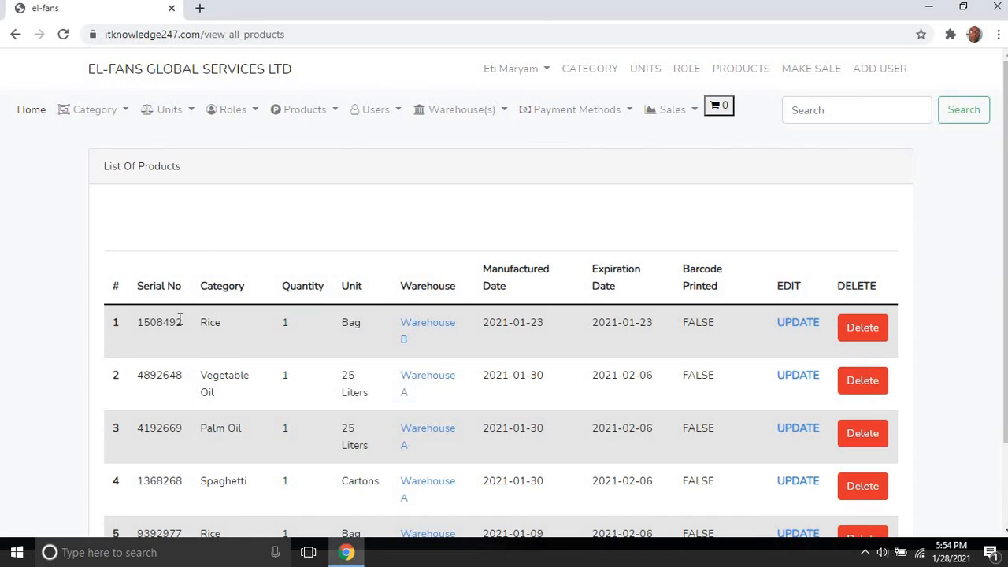
Step: Start a new product with category Rice, unit of measurement Bag and warehouse Warehouse A
left_click(313, 111)
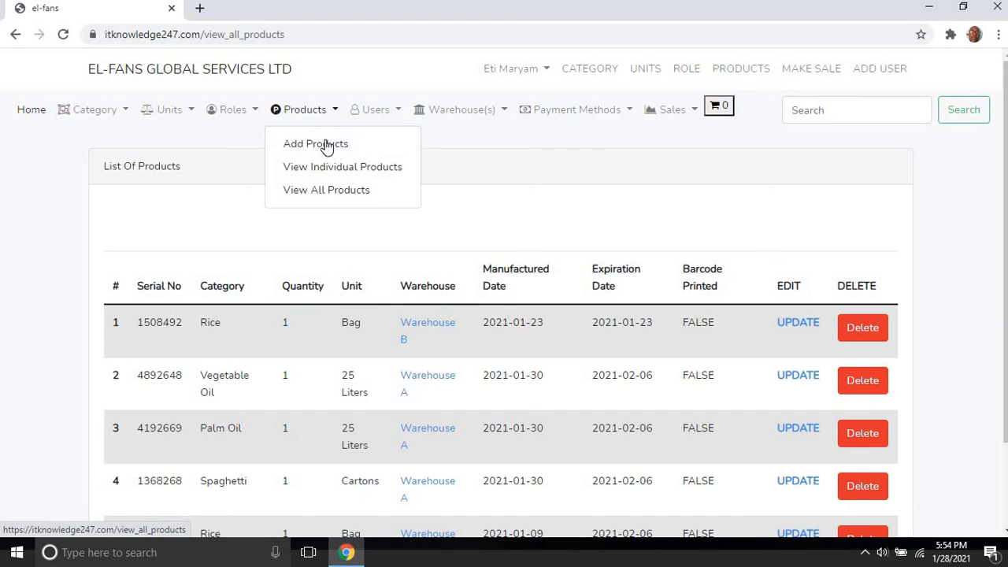
left_click(316, 144)
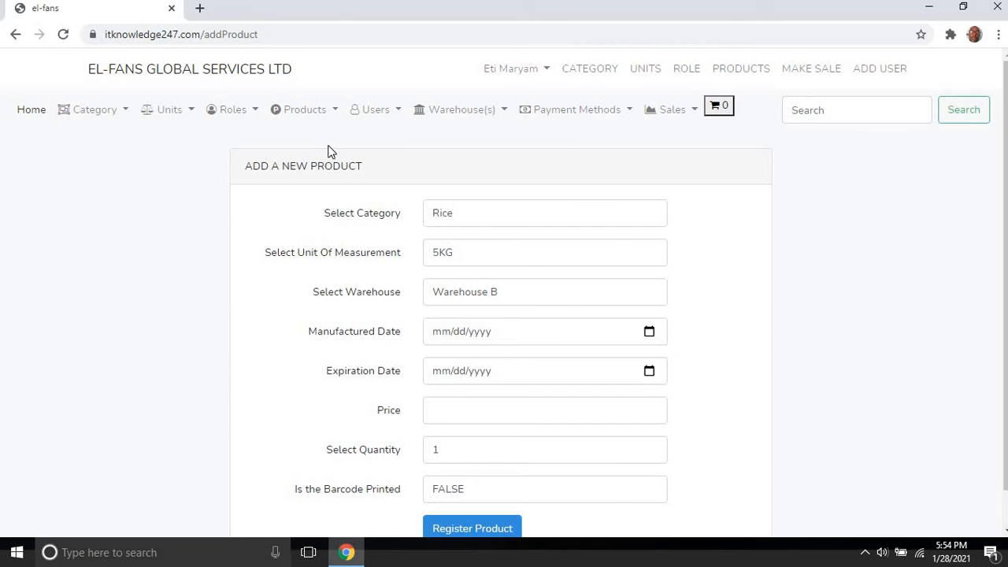
left_click(468, 225)
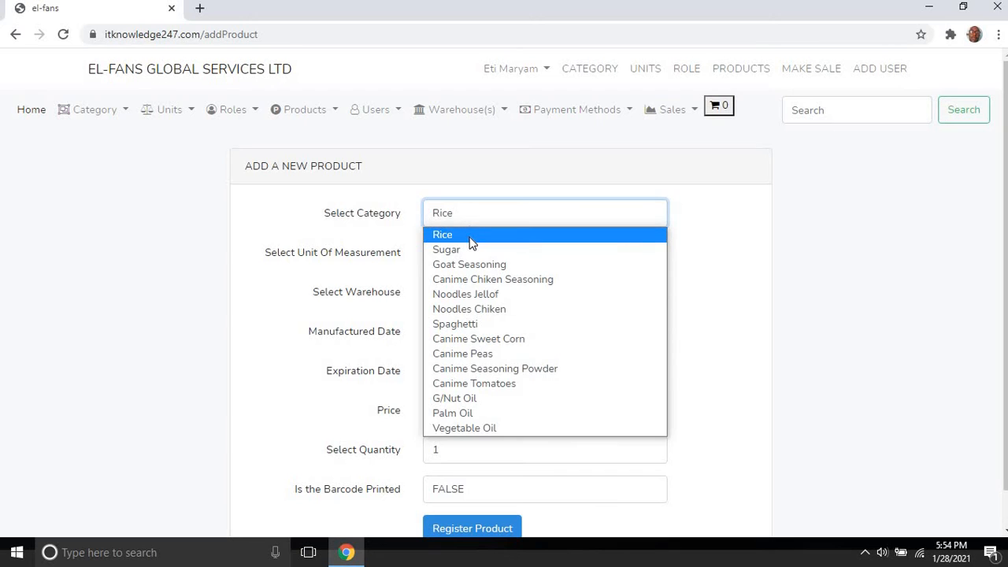
left_click(470, 238)
left_click(466, 259)
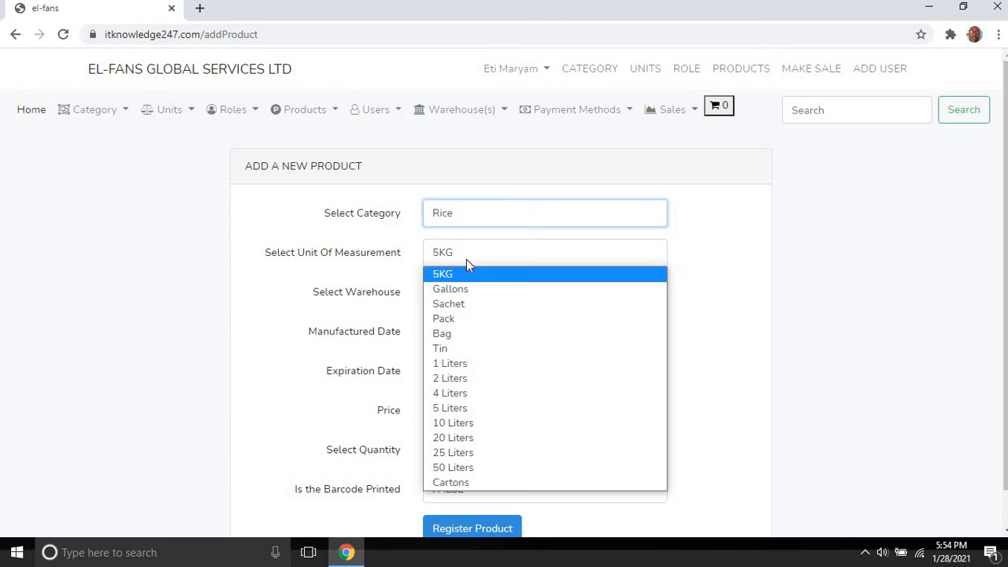
left_click(466, 334)
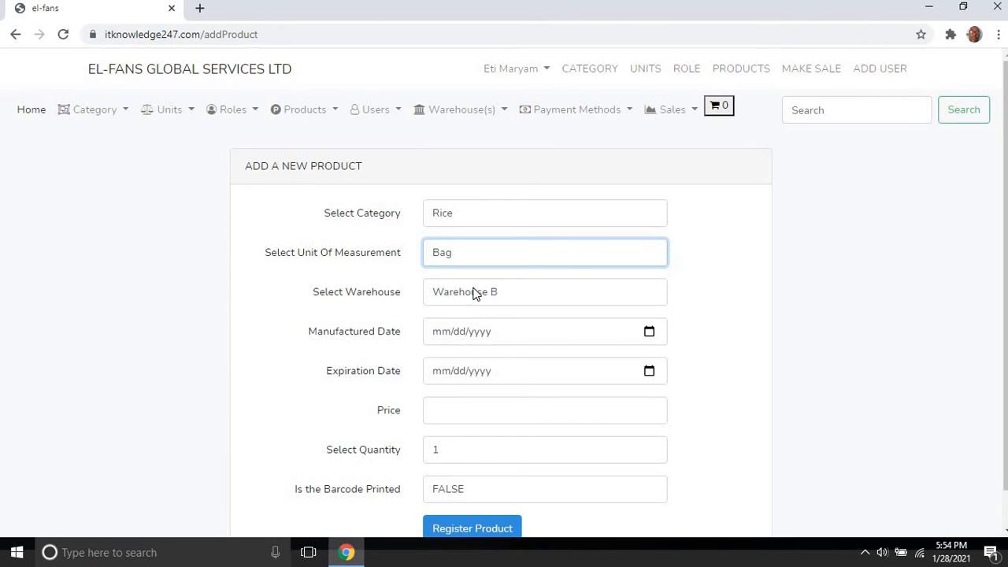
left_click(475, 293)
left_click(476, 329)
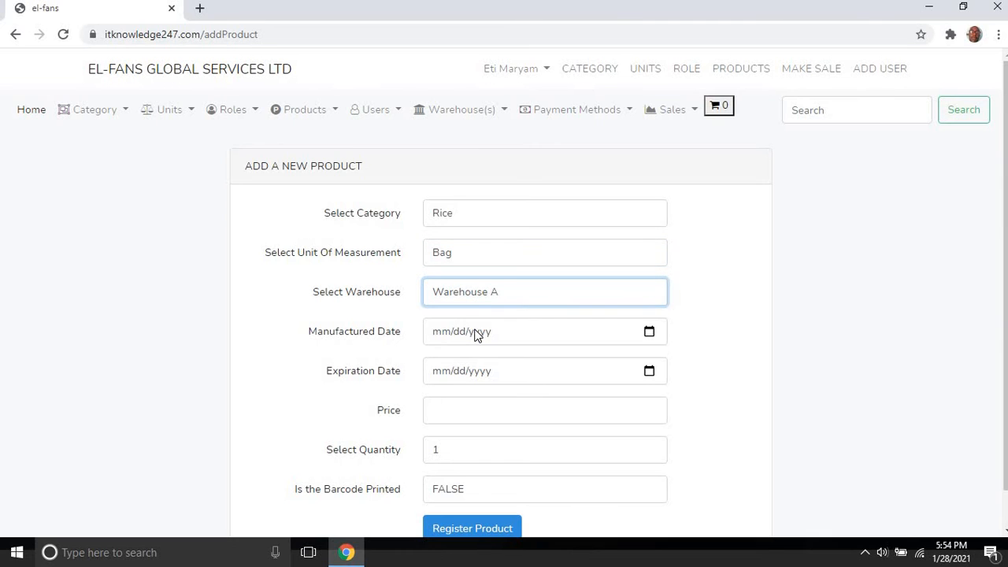
Step: Set the manufactured date to 01/30/2021 and the expiration date to 02/06/2021
left_click(650, 332)
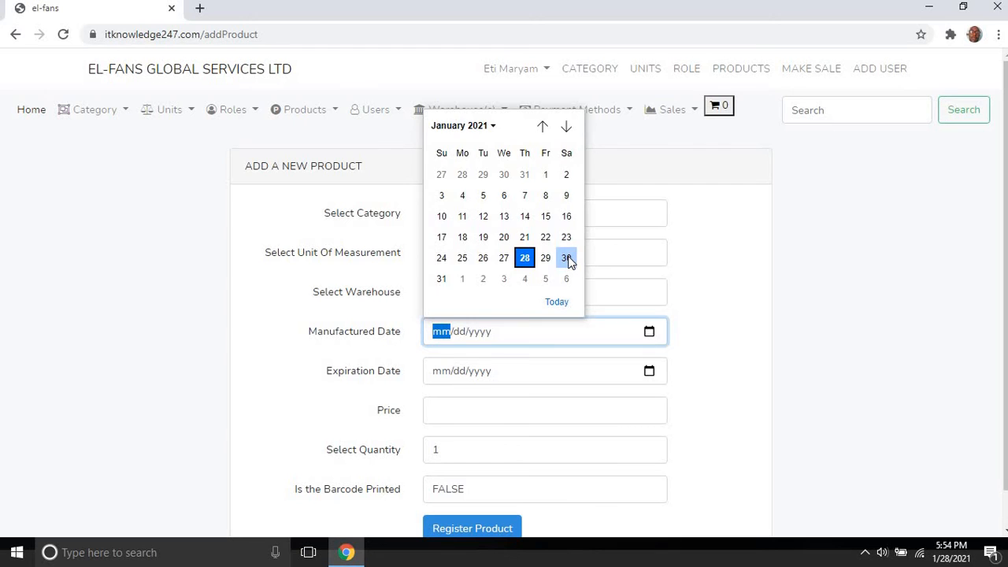
left_click(567, 260)
left_click(650, 372)
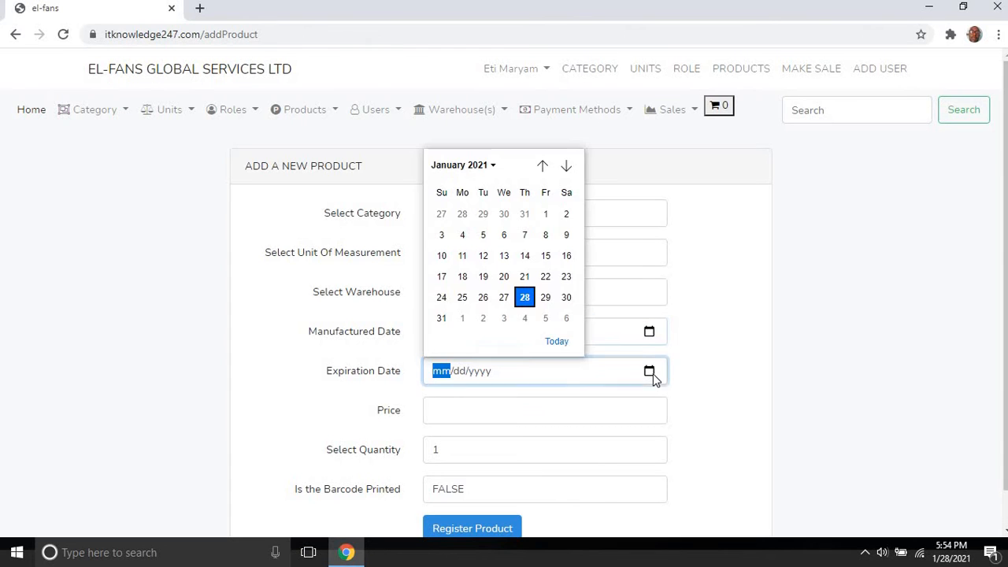
left_click(545, 236)
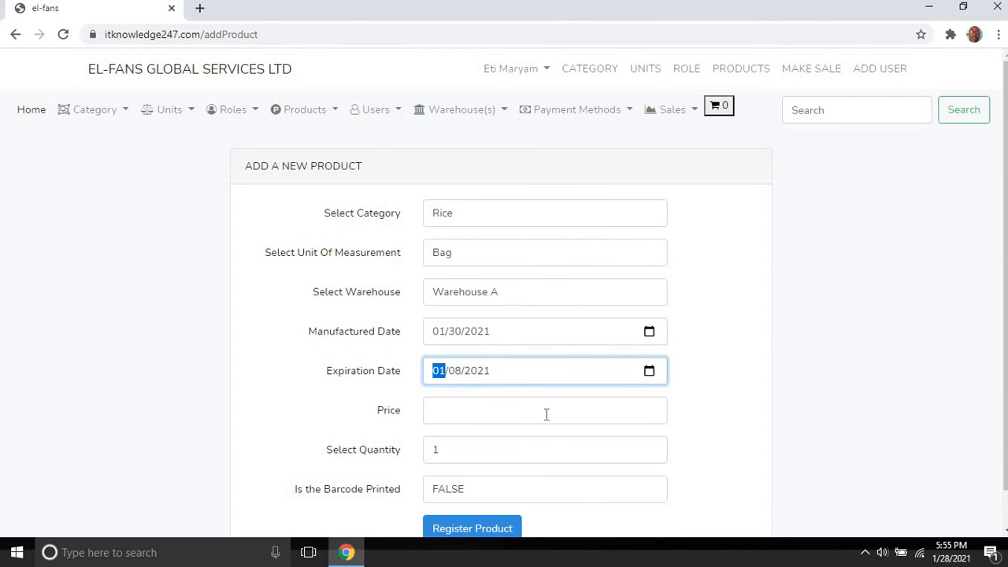
left_click(650, 369)
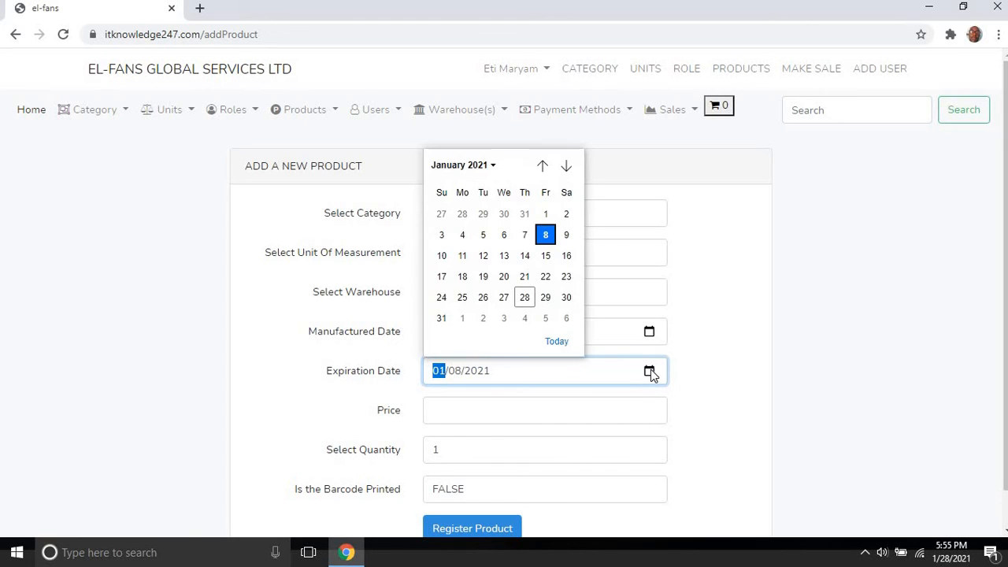
left_click(566, 318)
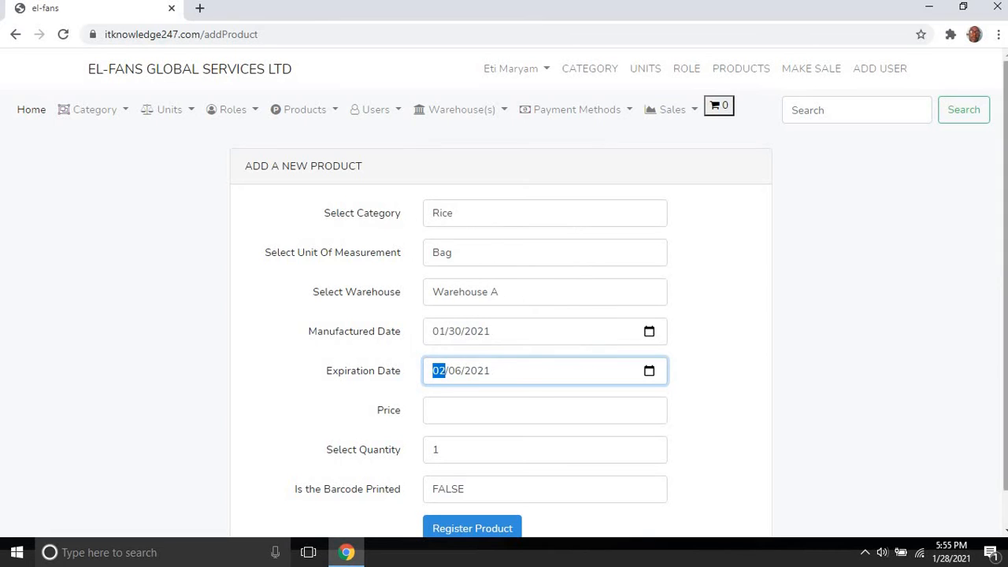
Step: Enter a price of 23000 and register the Rice bag product
scroll(1005, 273, "down", 1)
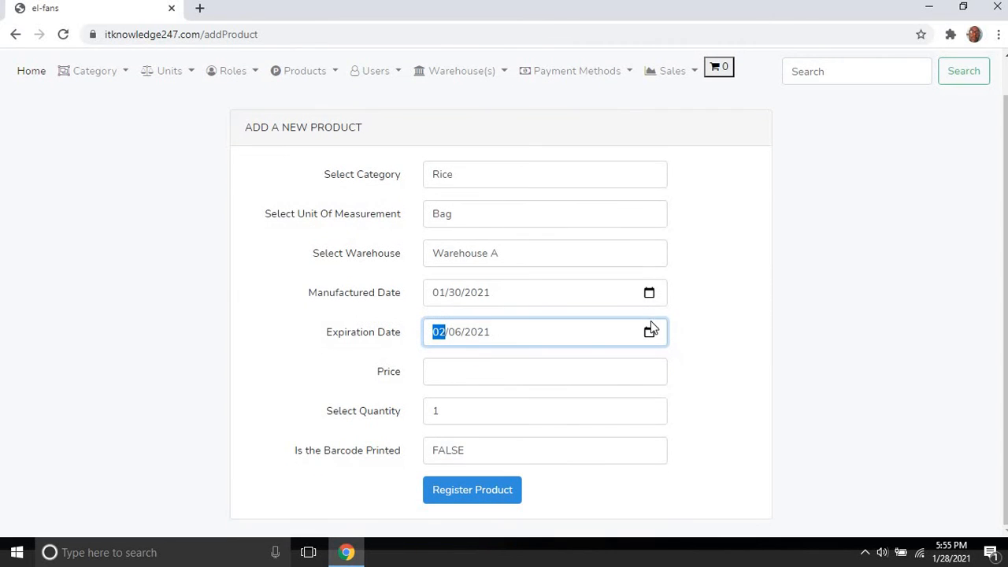
left_click(642, 366)
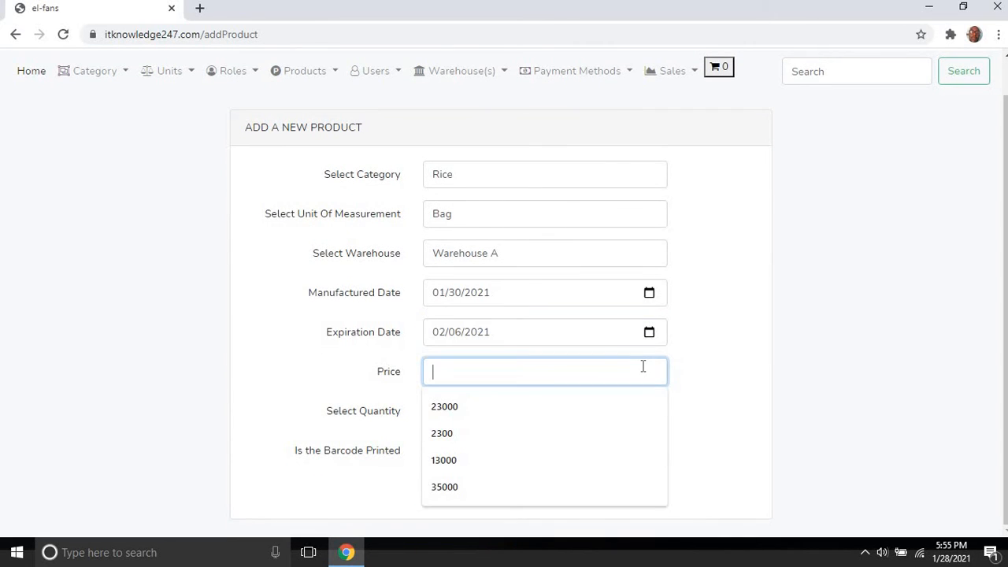
type("230000")
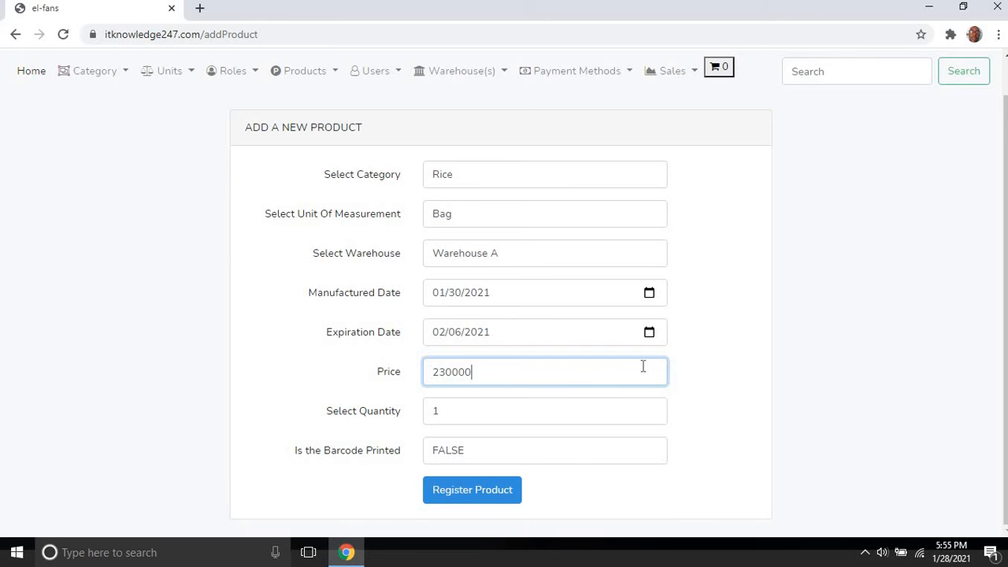
key("BackSpace")
left_click(471, 491)
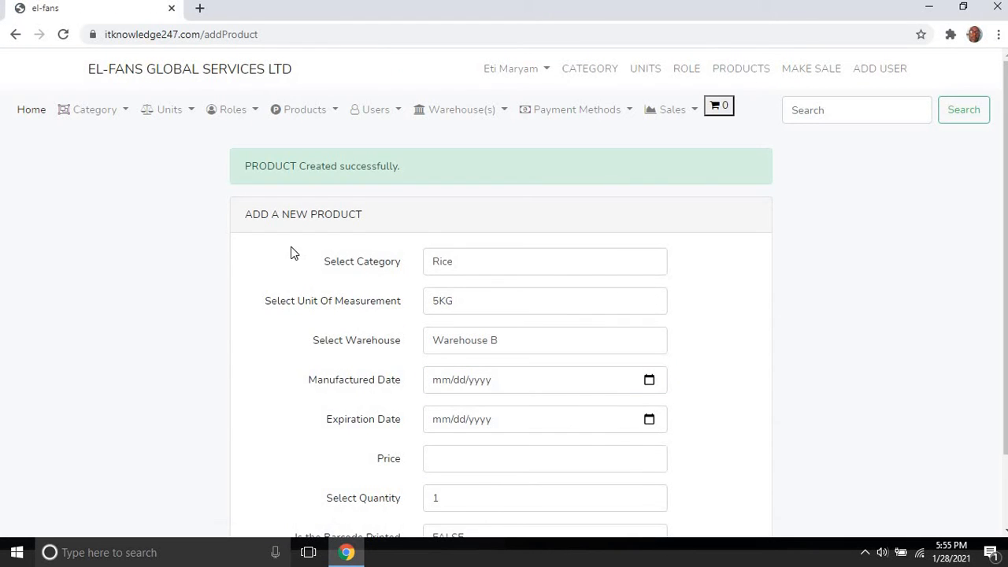
left_click(305, 112)
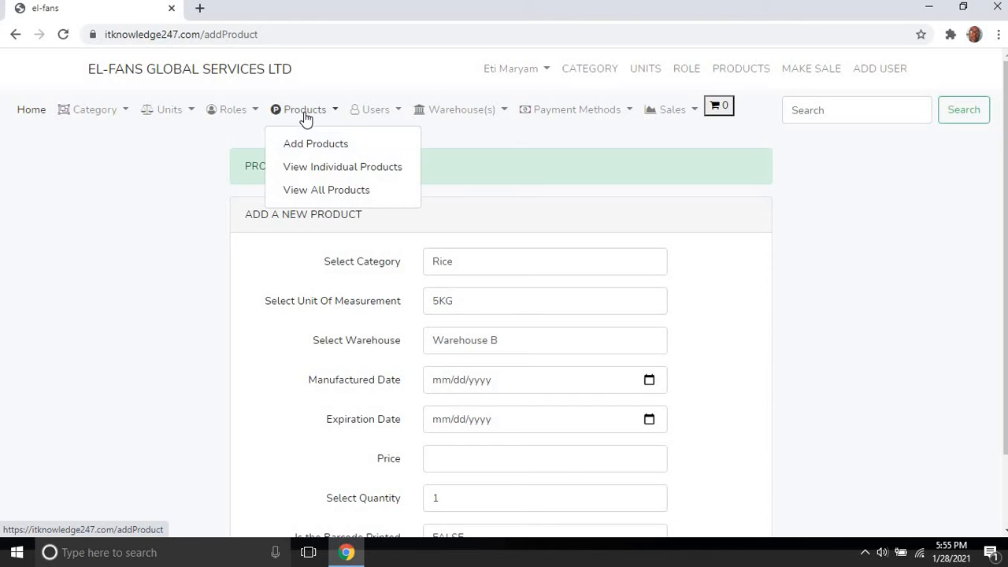
Step: Open the full product list and select the new Rice bag's serial number 4311526
left_click(326, 191)
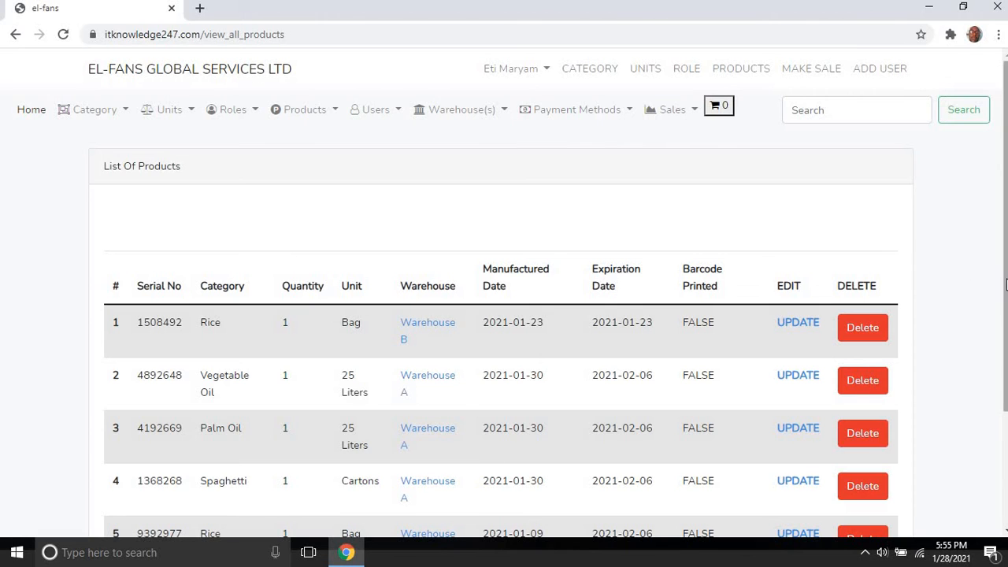
scroll(1005, 285, "down", 3)
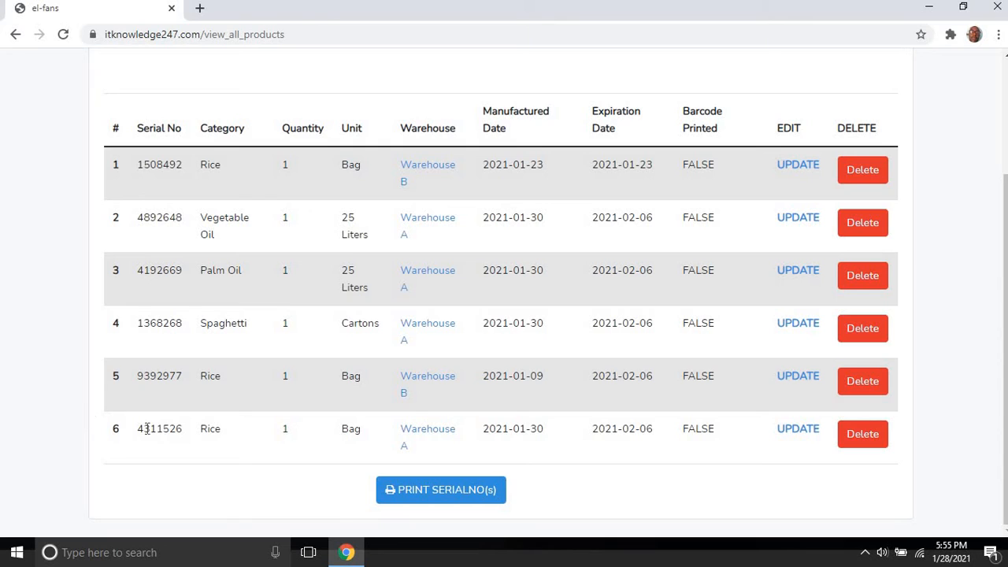
left_click_drag(138, 431, 191, 429)
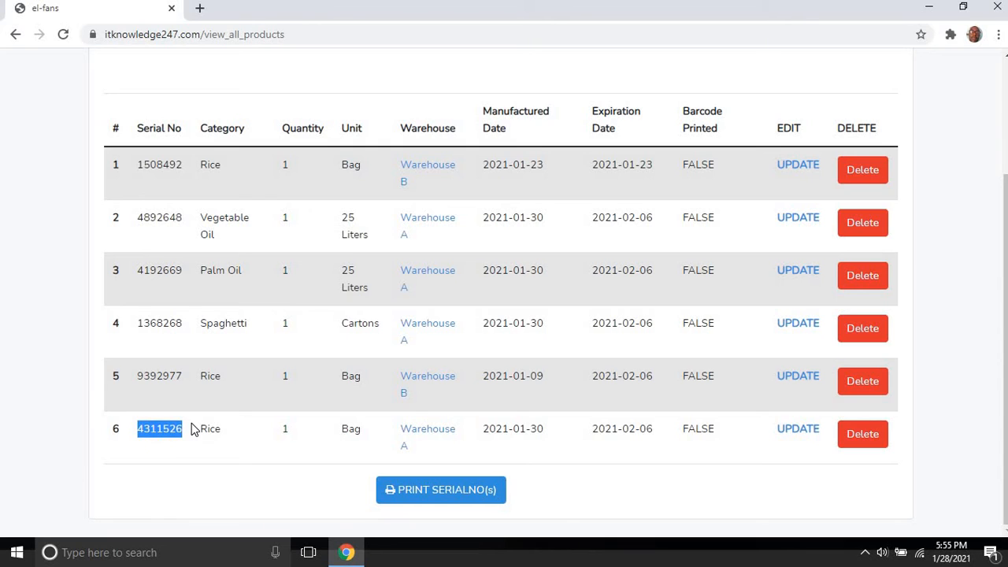
left_click(199, 451)
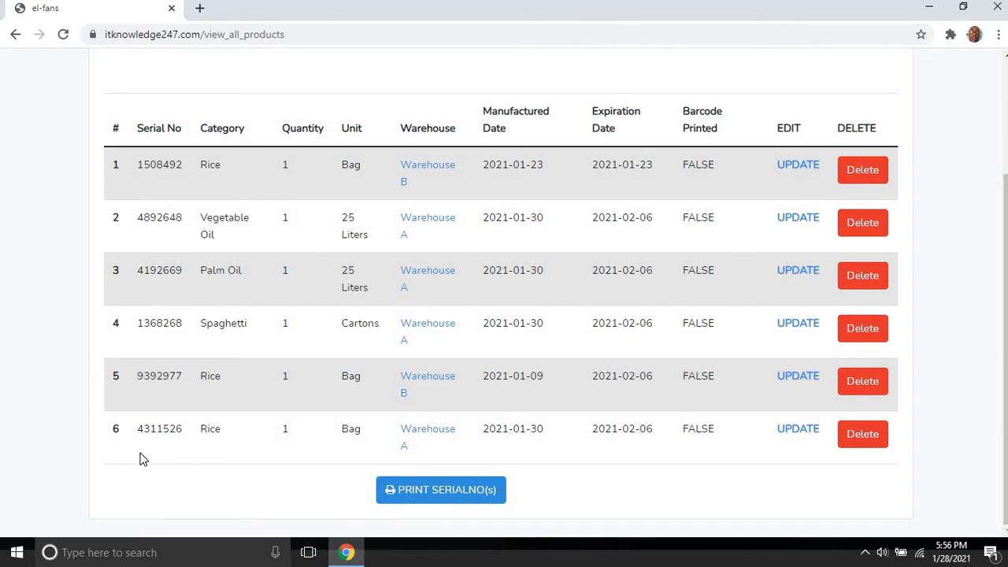
left_click_drag(140, 426, 184, 429)
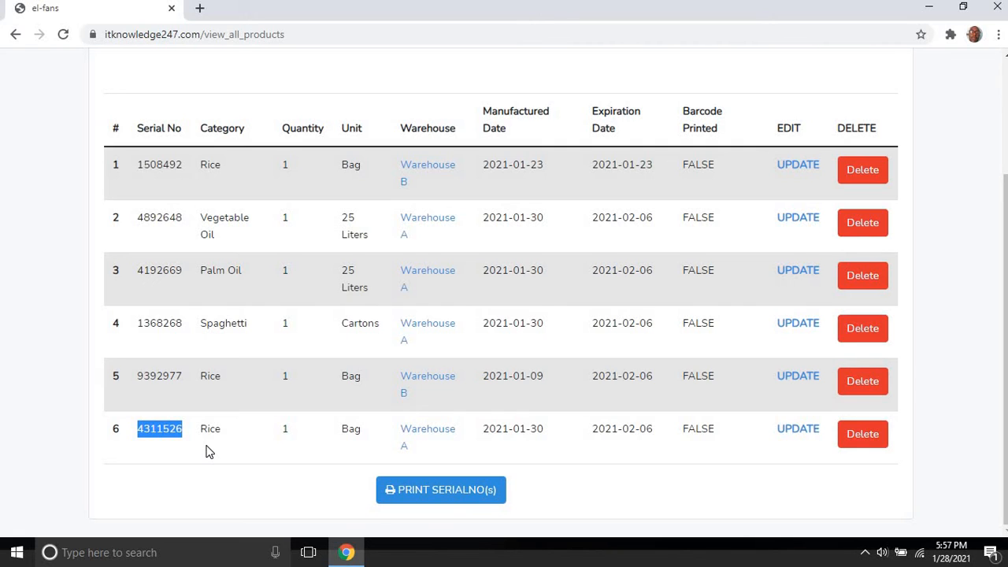
Step: Cancel the serial-number print preview without printing and scroll through all six products
left_click(425, 491)
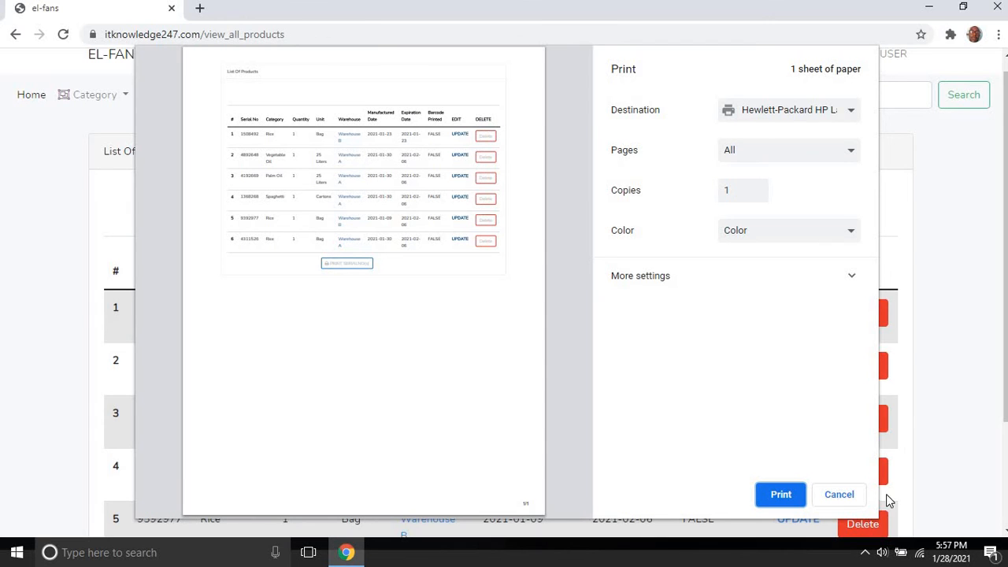
left_click(859, 497)
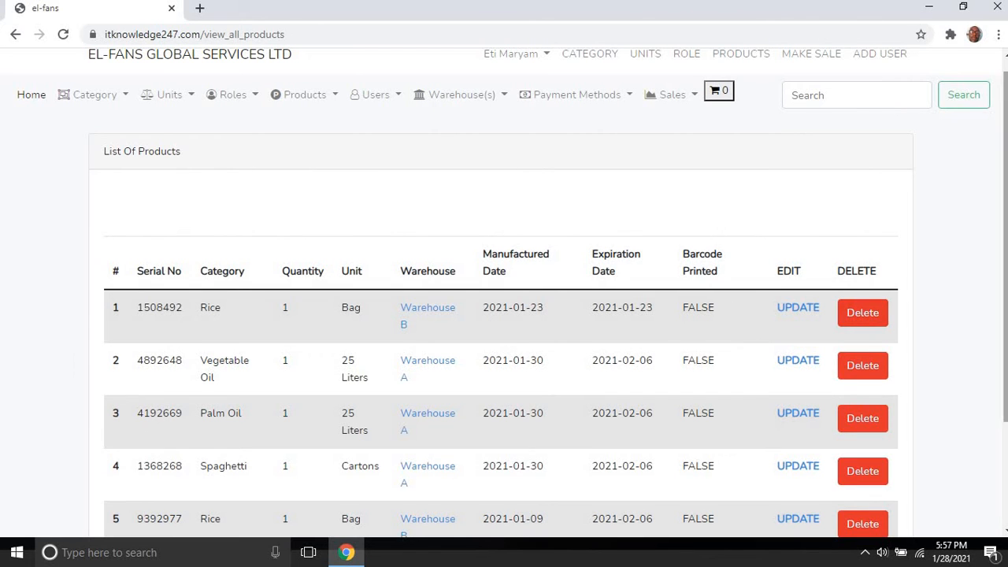
scroll(1005, 327, "down", 1)
scroll(1005, 327, "down", 3)
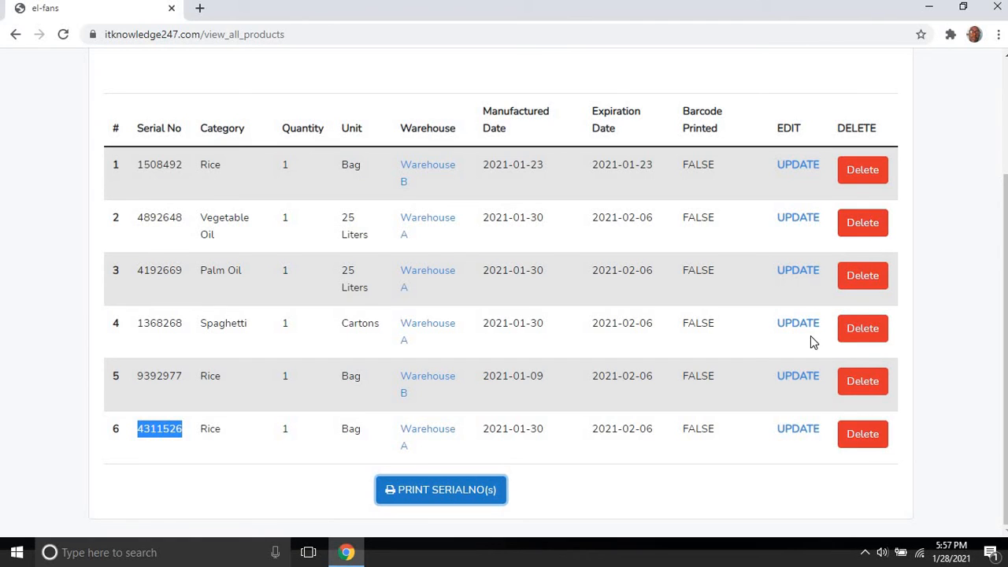
Step: Edit product 4311526 to category Sugar and Warehouse B, then save the update
left_click(795, 436)
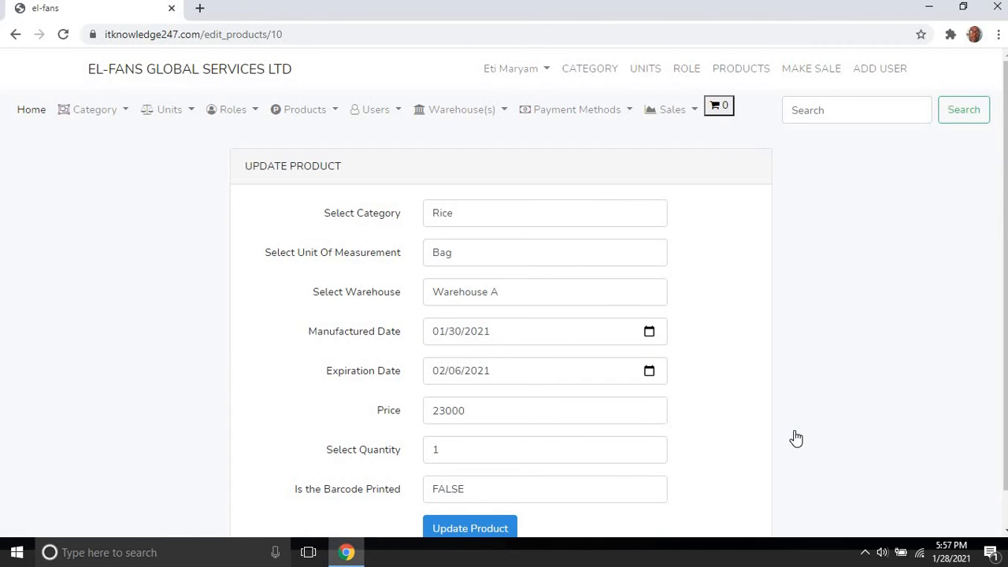
left_click(501, 221)
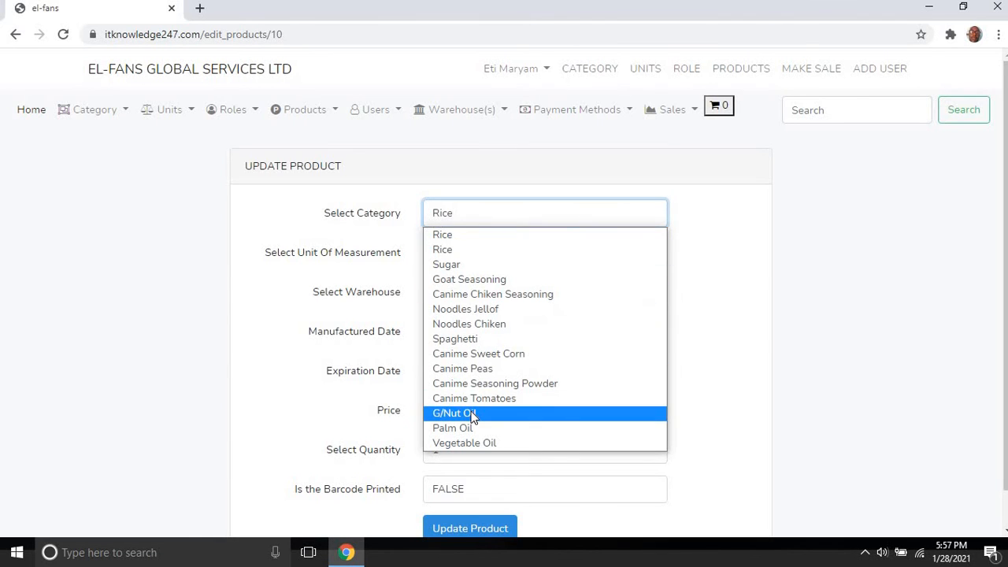
left_click(445, 264)
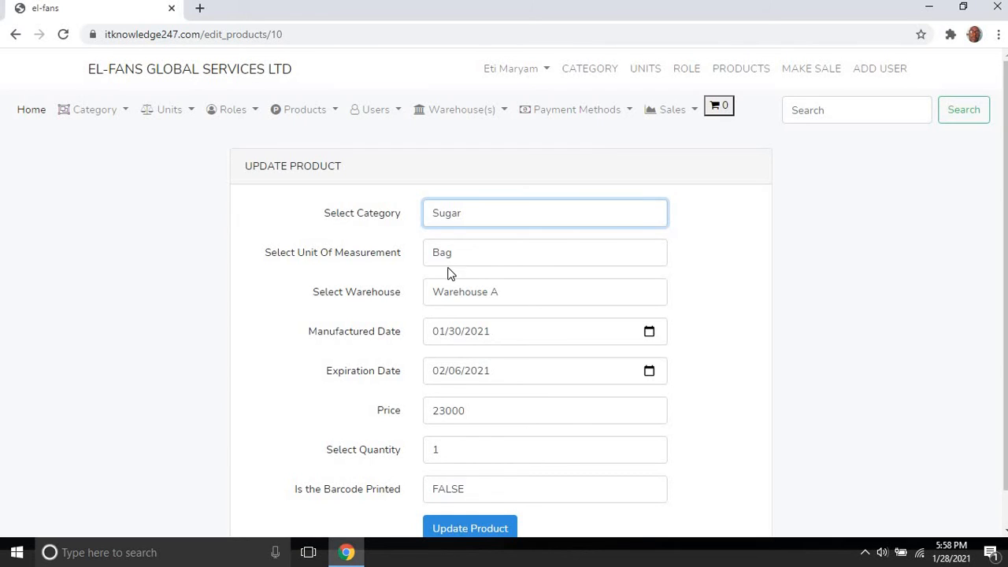
left_click(458, 299)
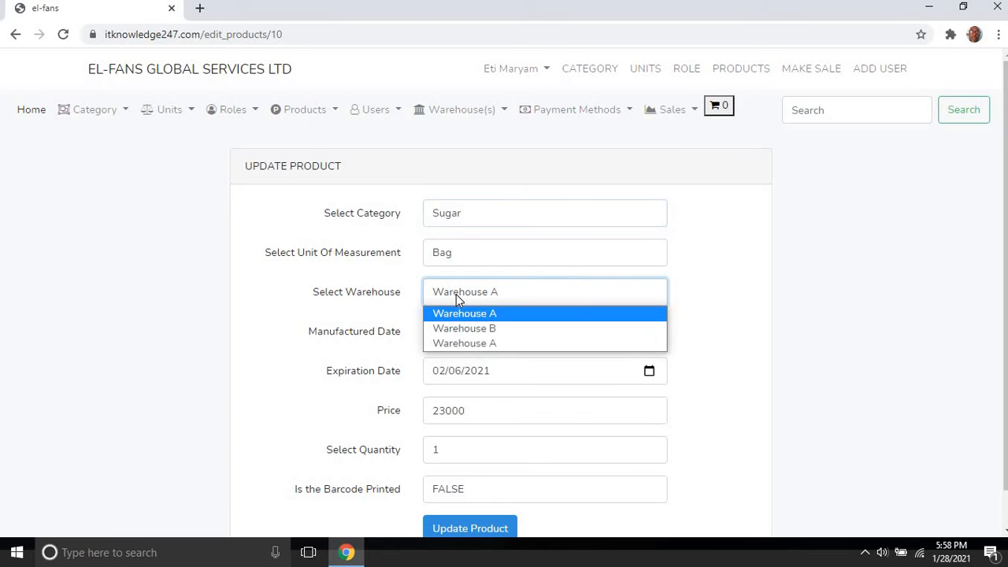
left_click(462, 329)
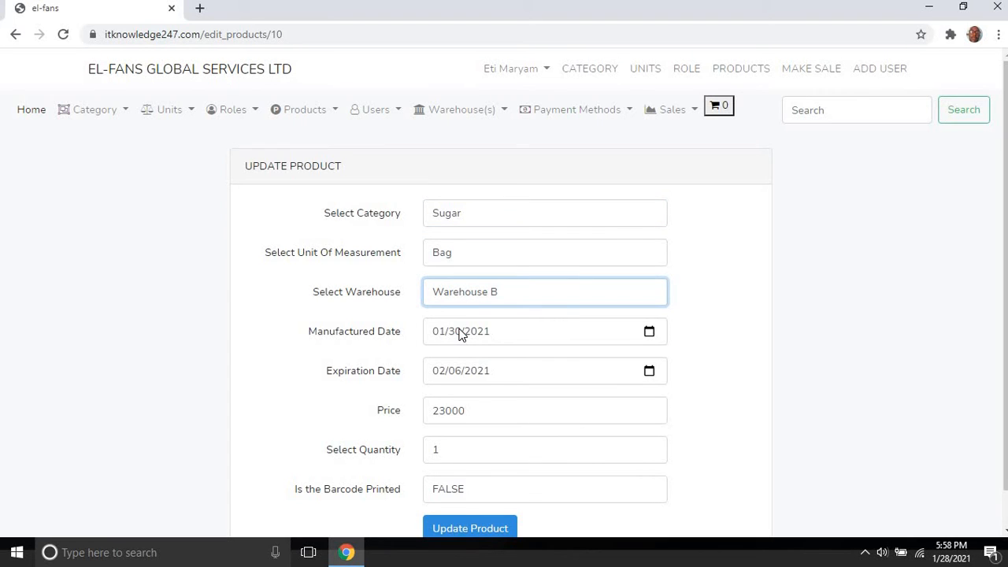
left_click(485, 529)
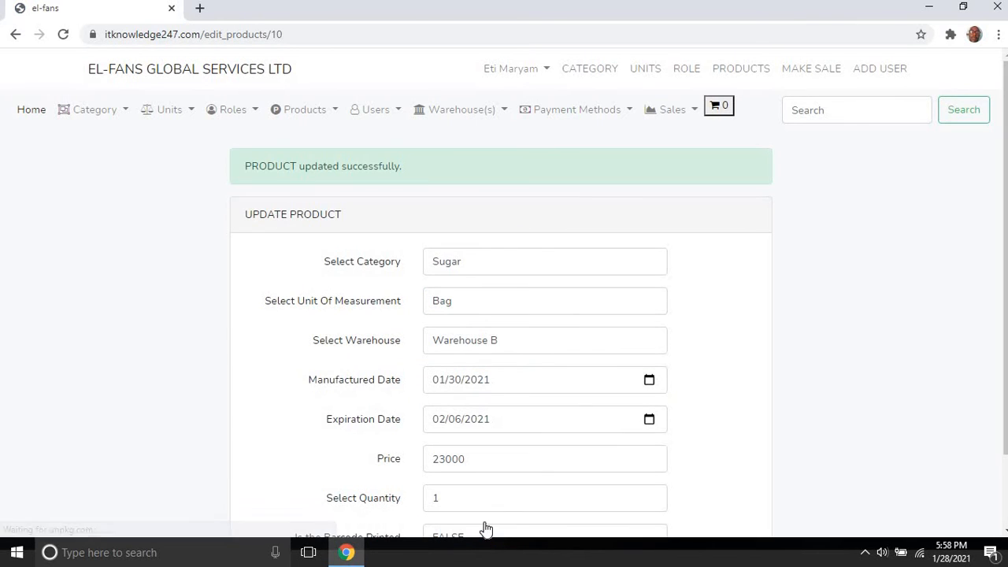
Step: Go to View All Products and filter it to Warehouse B's products
left_click(307, 113)
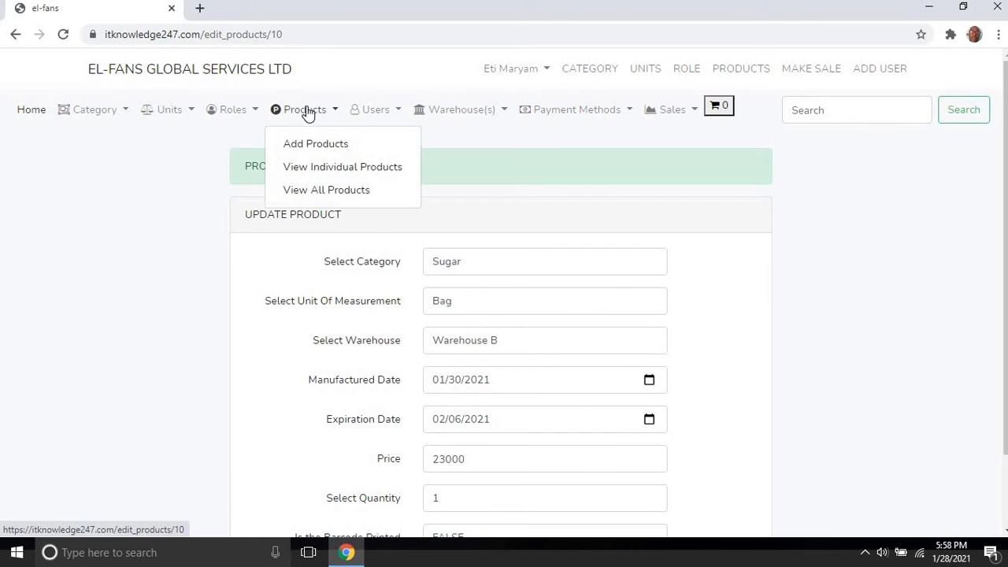
left_click(317, 188)
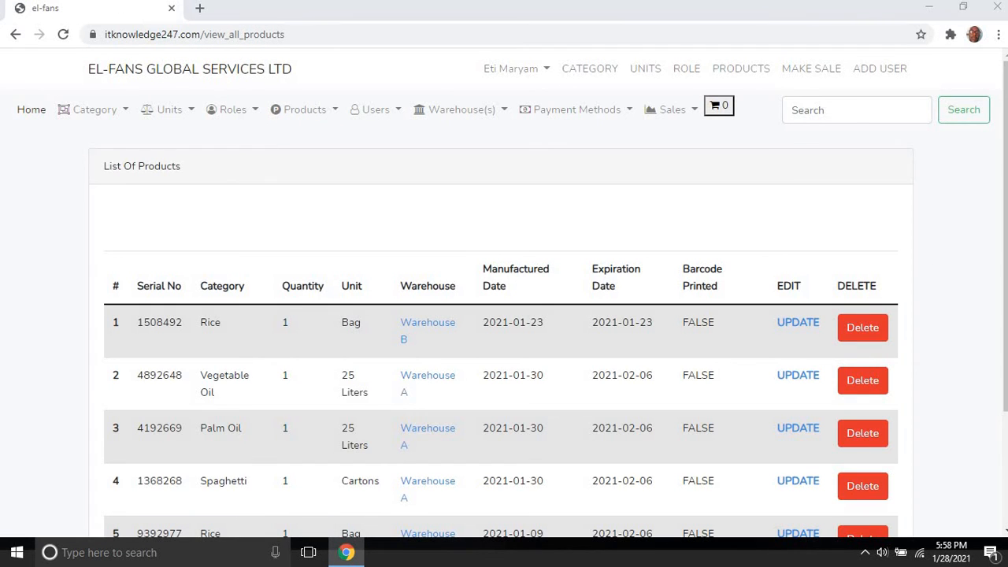
scroll(572, 472, "down", 2)
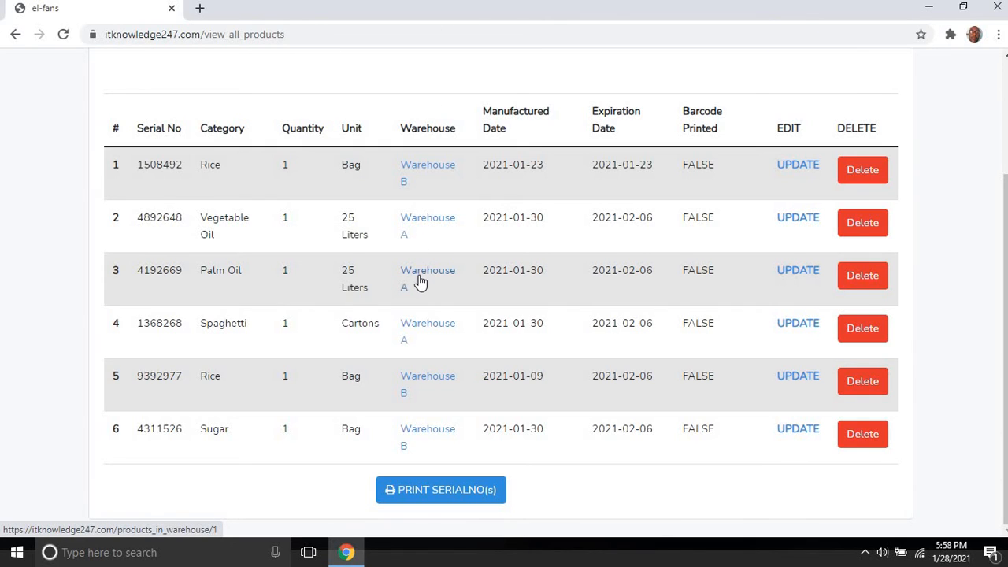
left_click(429, 172)
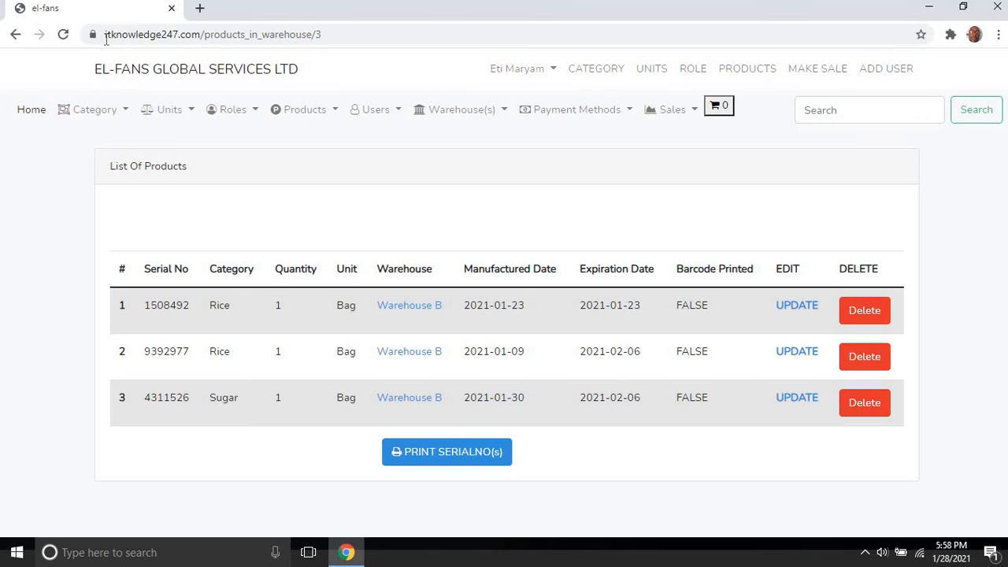
Step: View Warehouse A's products and the Add a Warehouse form, ending on Add Payment Method
left_click(15, 36)
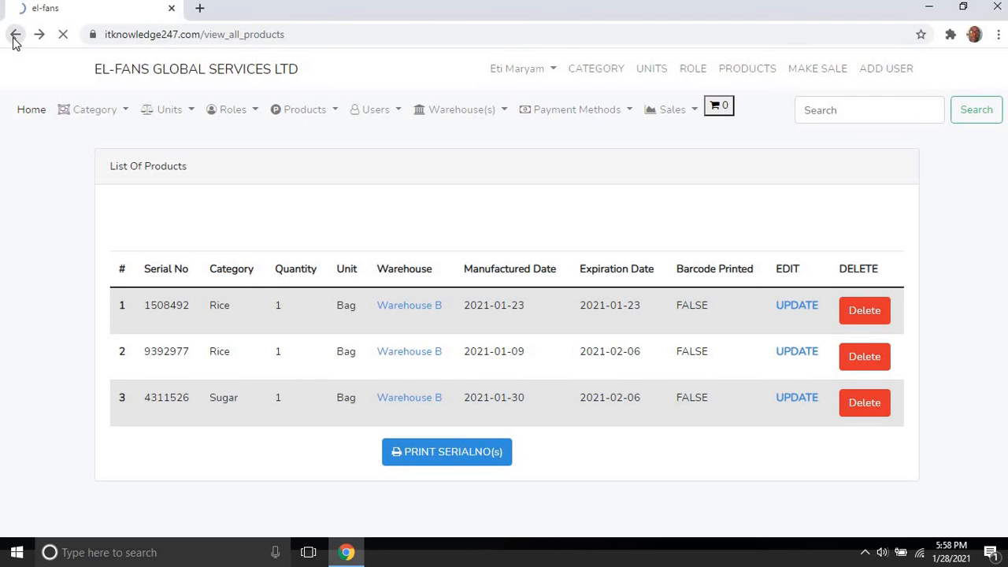
left_click(414, 274)
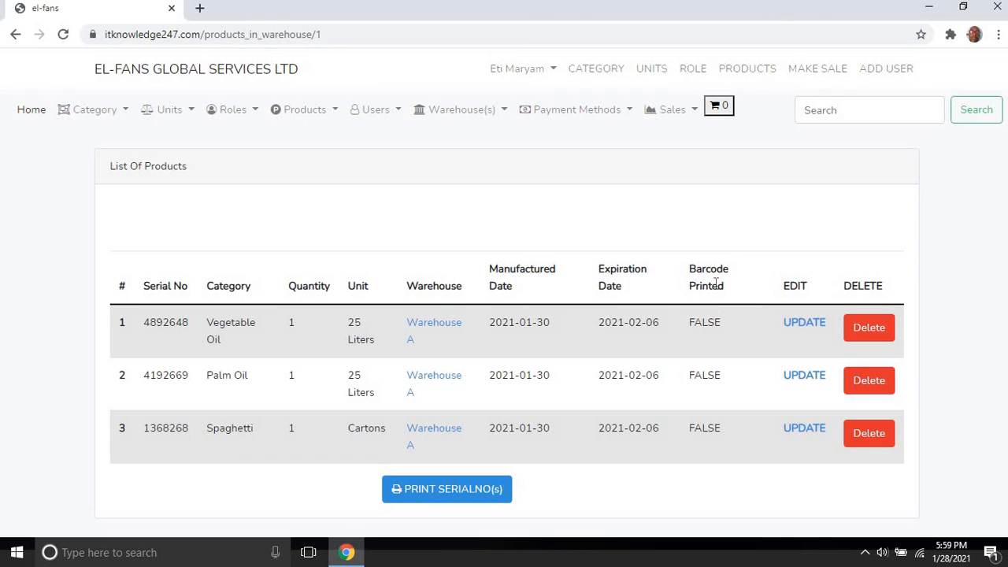
left_click(473, 115)
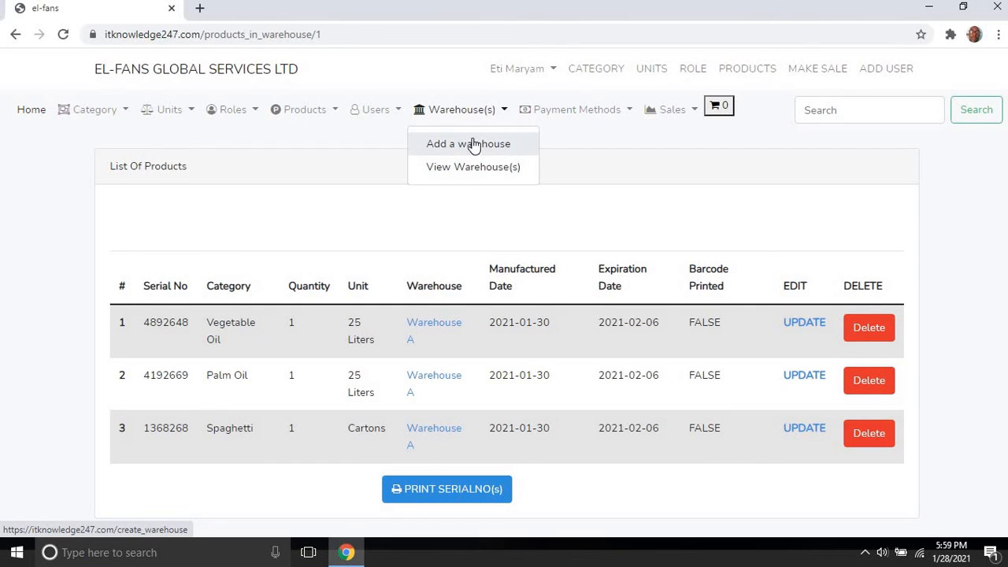
left_click(479, 149)
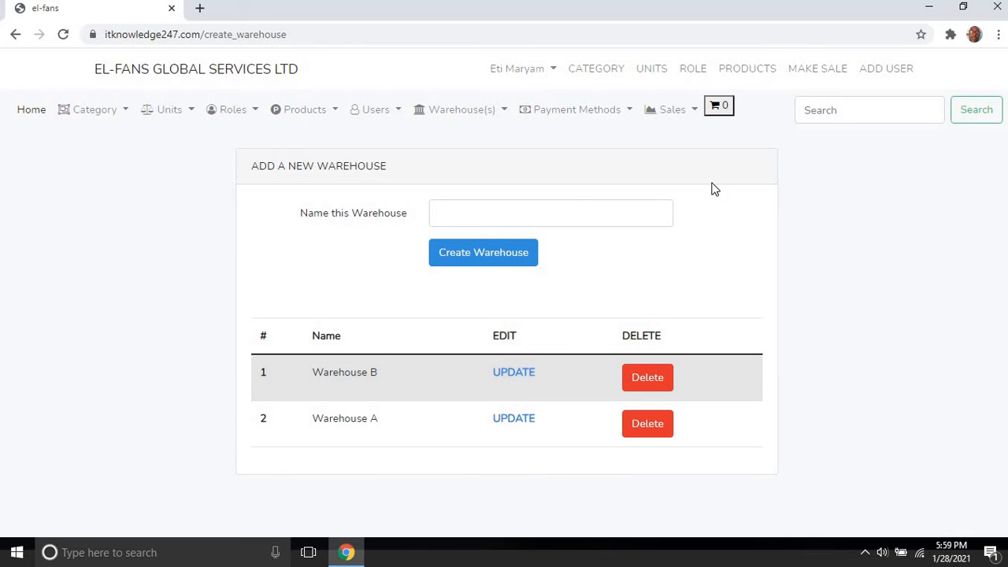
left_click(587, 111)
left_click(587, 145)
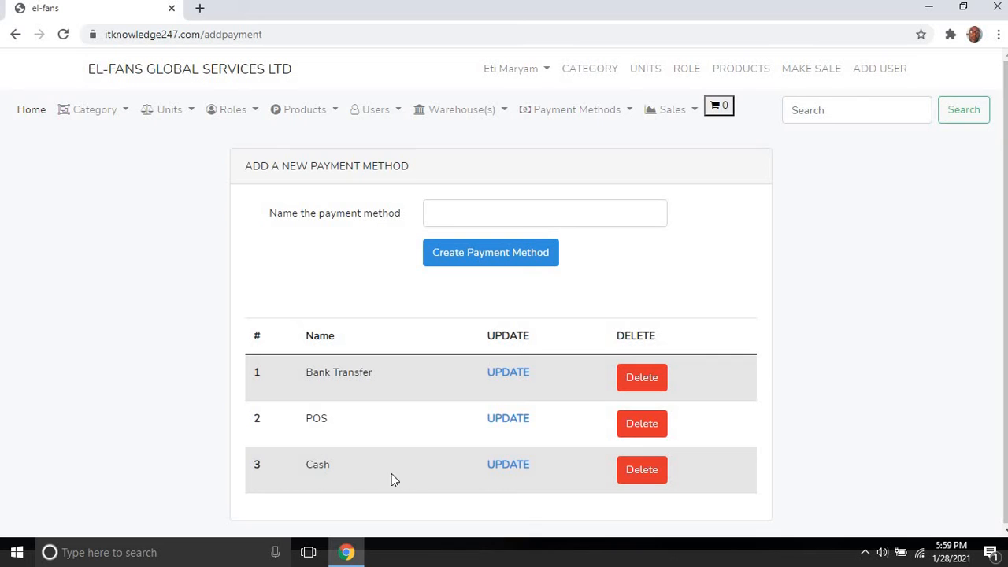
left_click(594, 223)
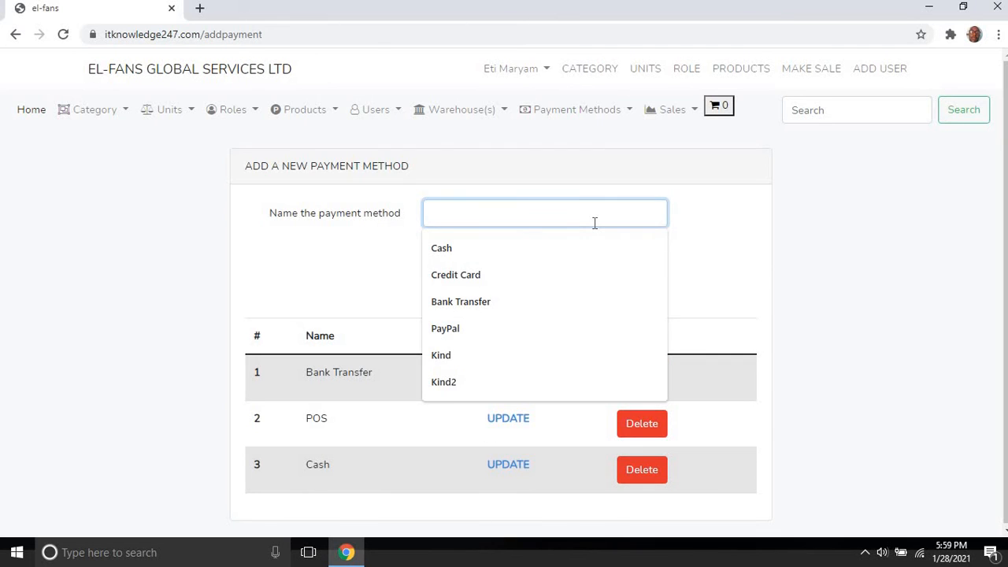
left_click(593, 274)
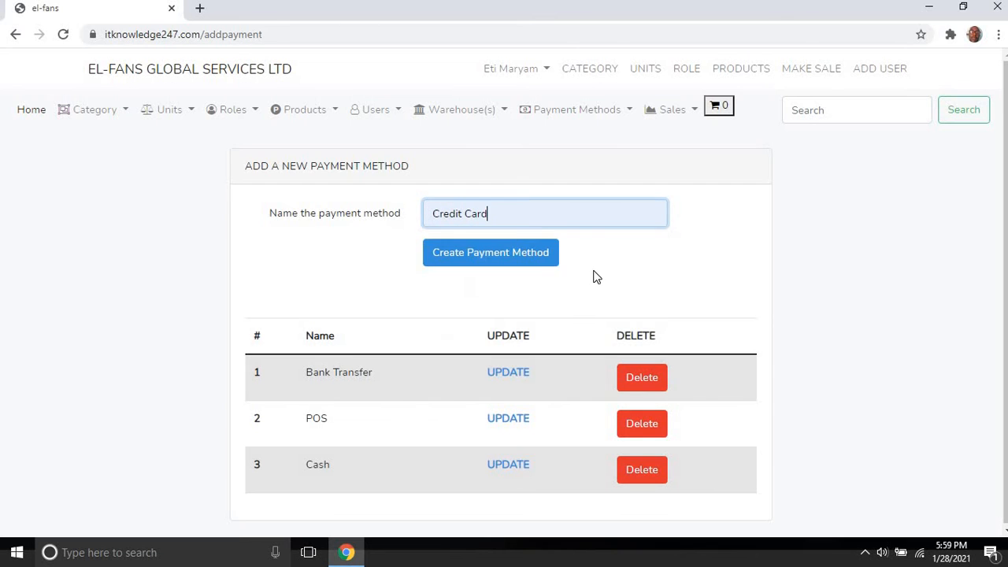
left_click(540, 252)
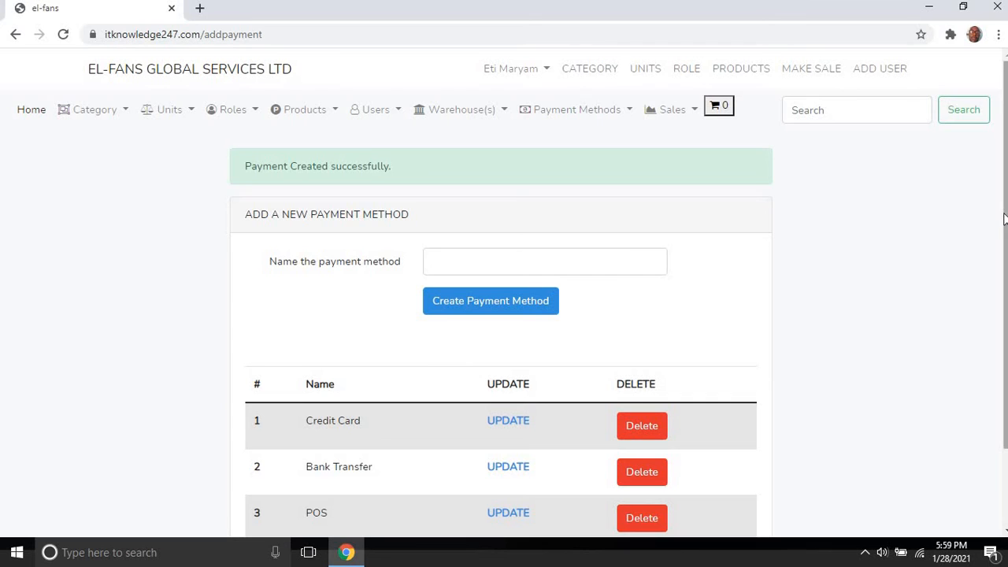
scroll(1004, 218, "down", 1)
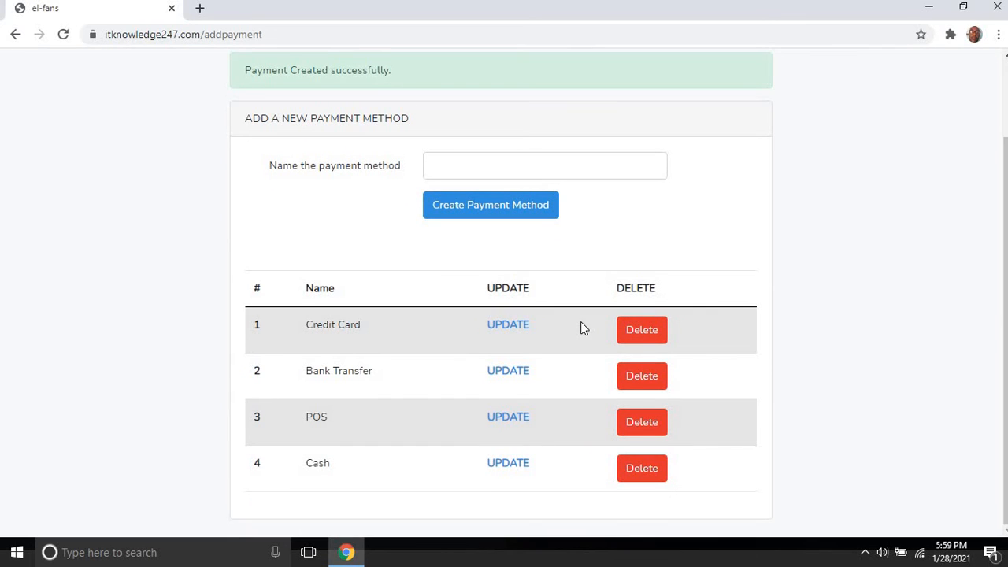
left_click(651, 340)
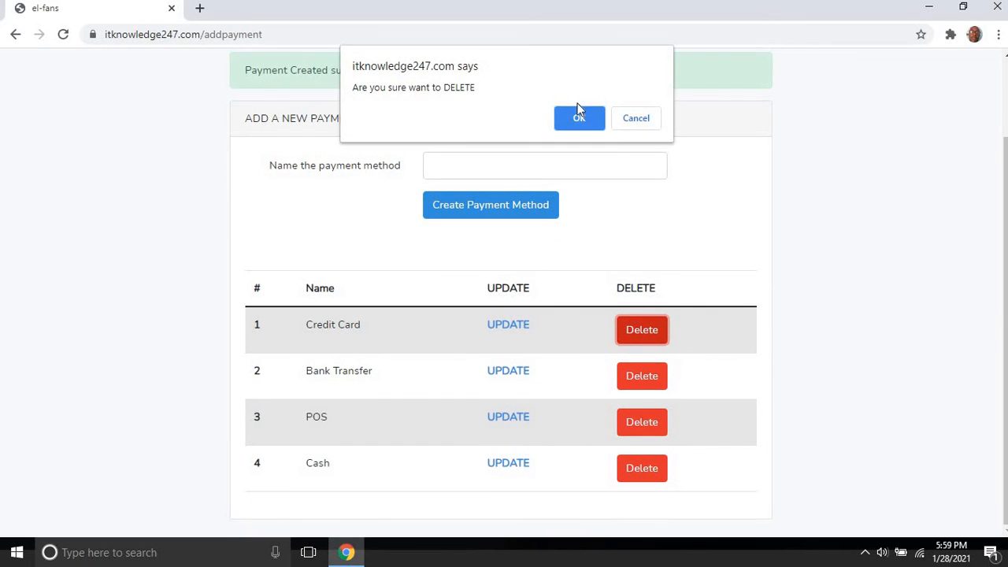
left_click(580, 118)
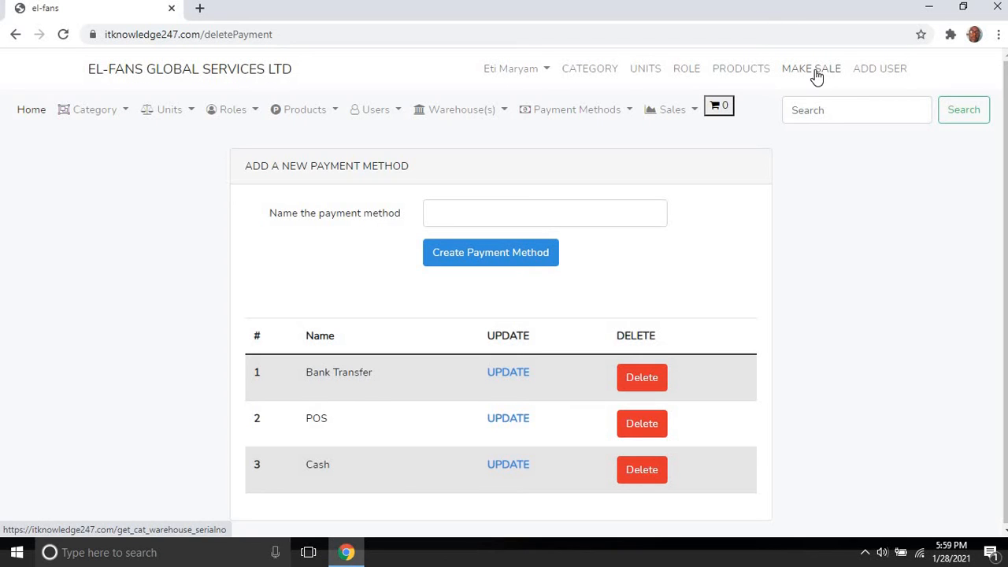
Step: Start a Vegetable Oil sale, abandon it, and return to the full product list
left_click(685, 112)
left_click(686, 151)
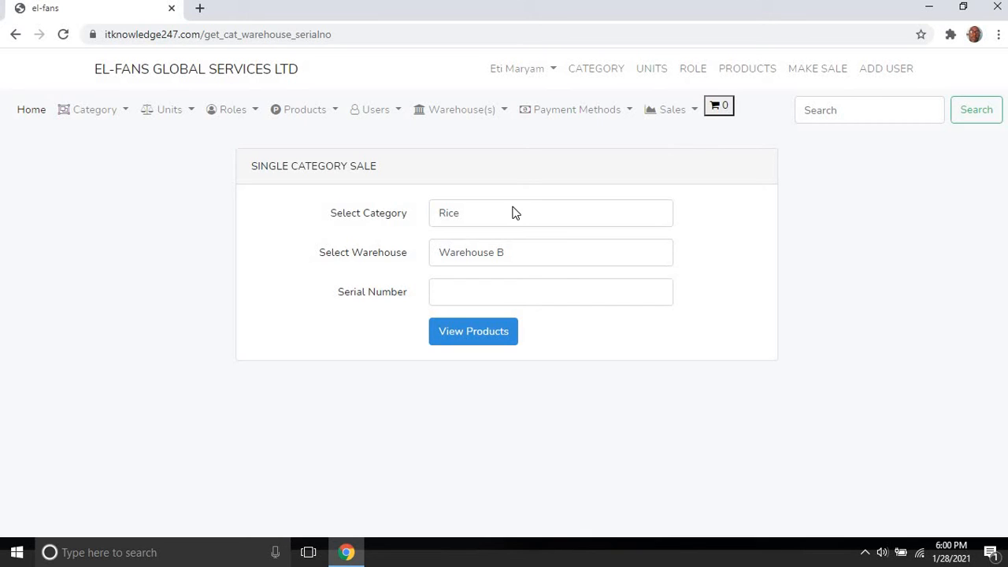
left_click(467, 223)
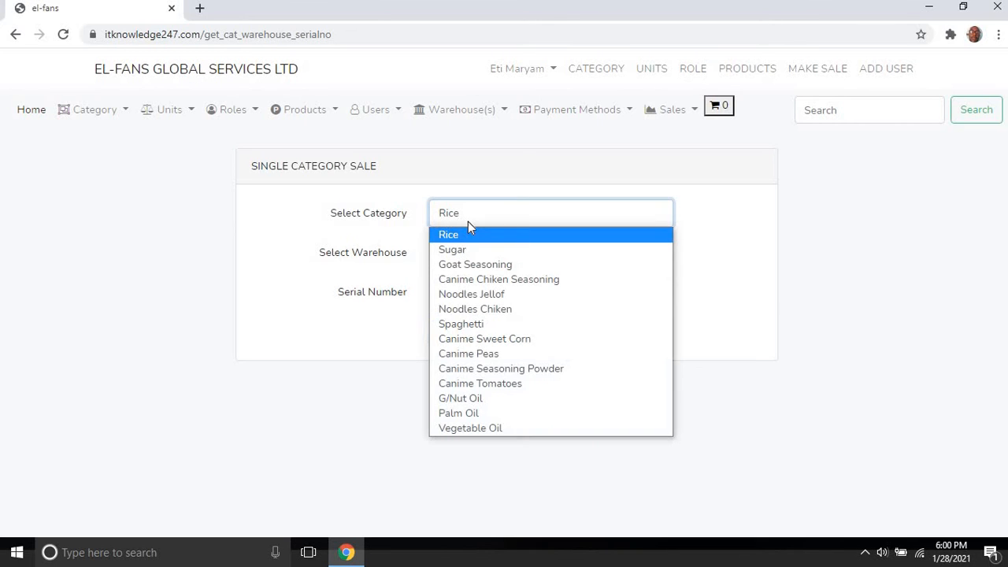
left_click(477, 430)
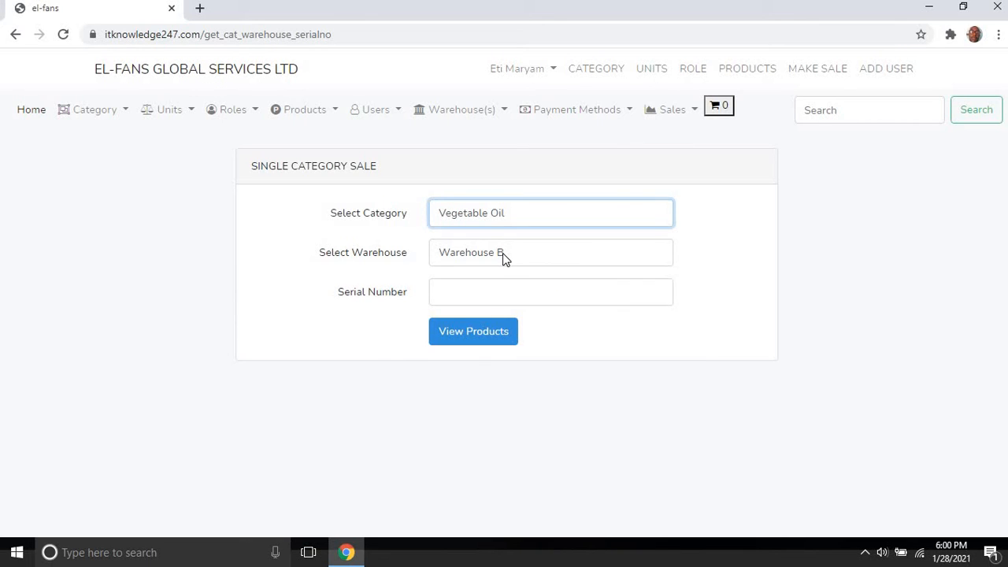
left_click(498, 295)
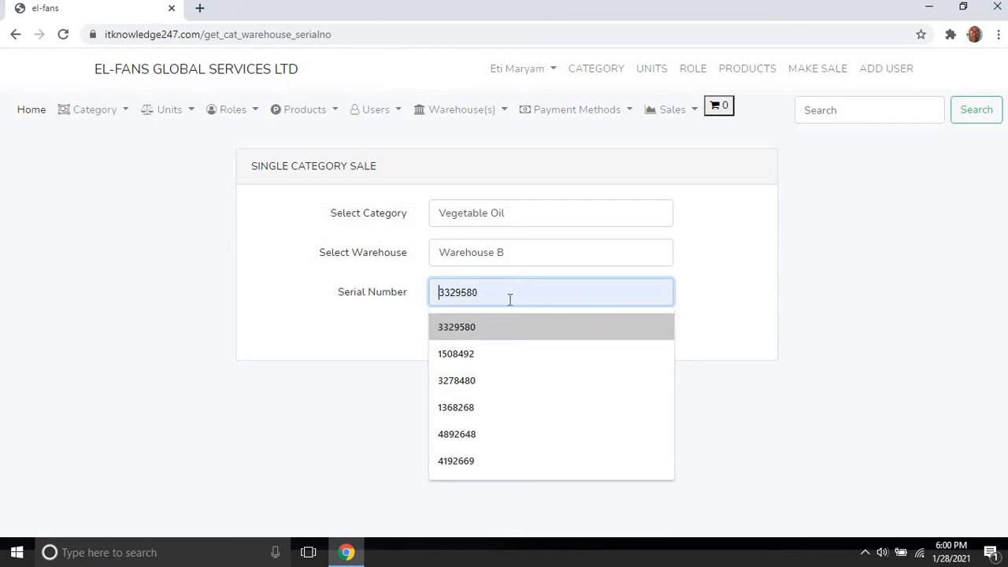
left_click(744, 289)
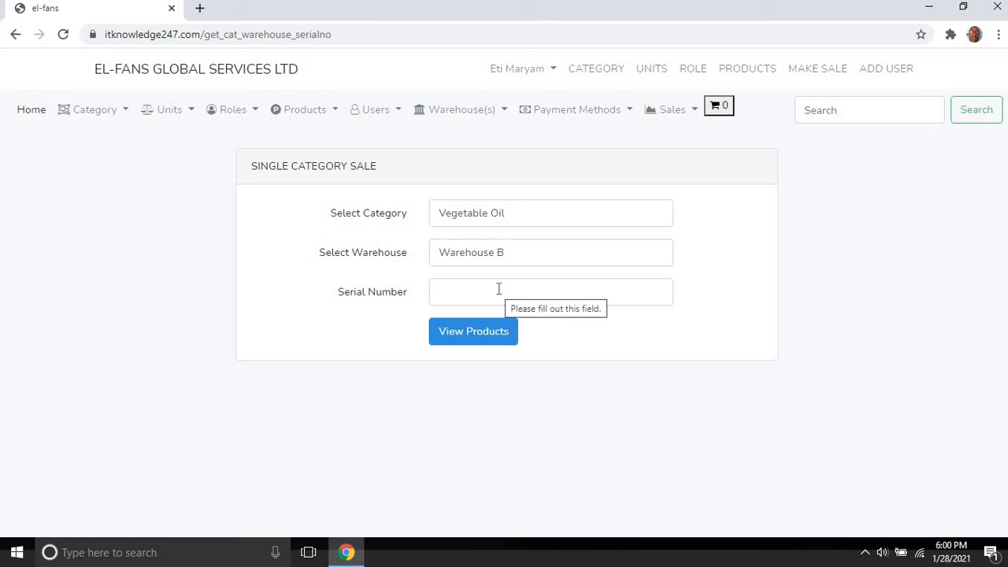
left_click(332, 114)
left_click(310, 191)
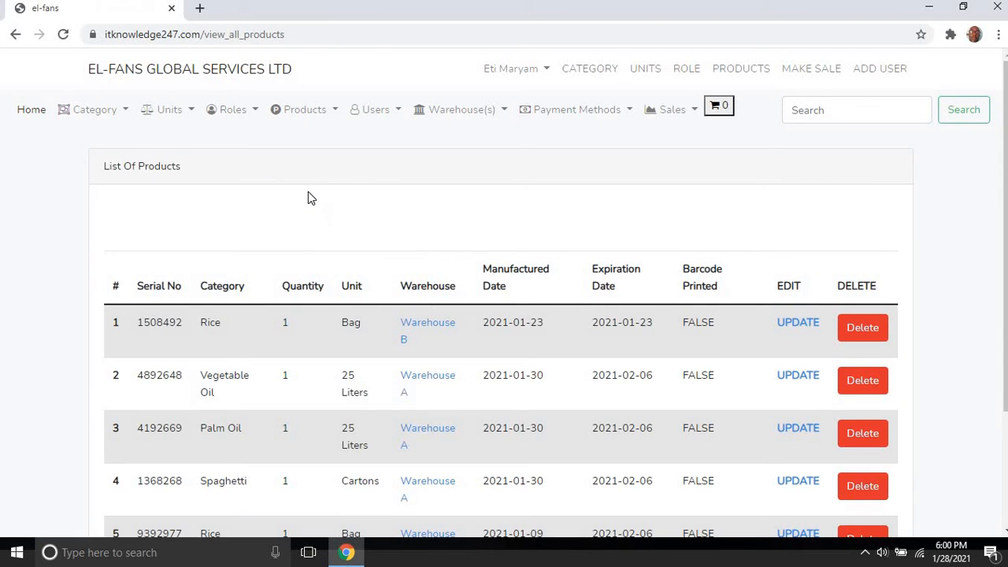
Step: Copy serial number 4892648 from row 2 of the product list
double_click(167, 375)
right_click(167, 375)
left_click(172, 384)
right_click(171, 379)
left_click(181, 385)
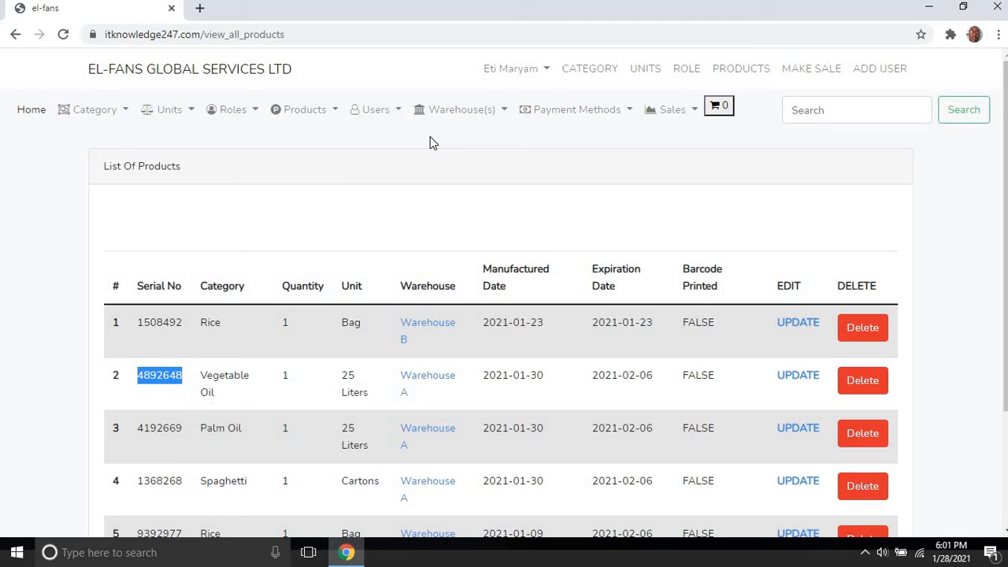
Step: Start a Vegetable Oil sale, paste serial 4892648, and look it up in Warehouse B
left_click(670, 109)
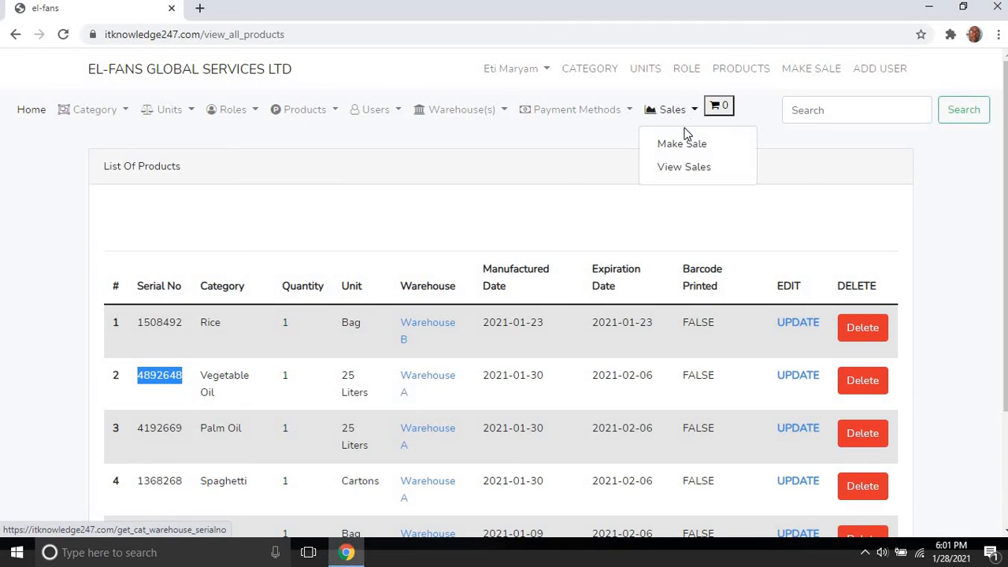
left_click(807, 74)
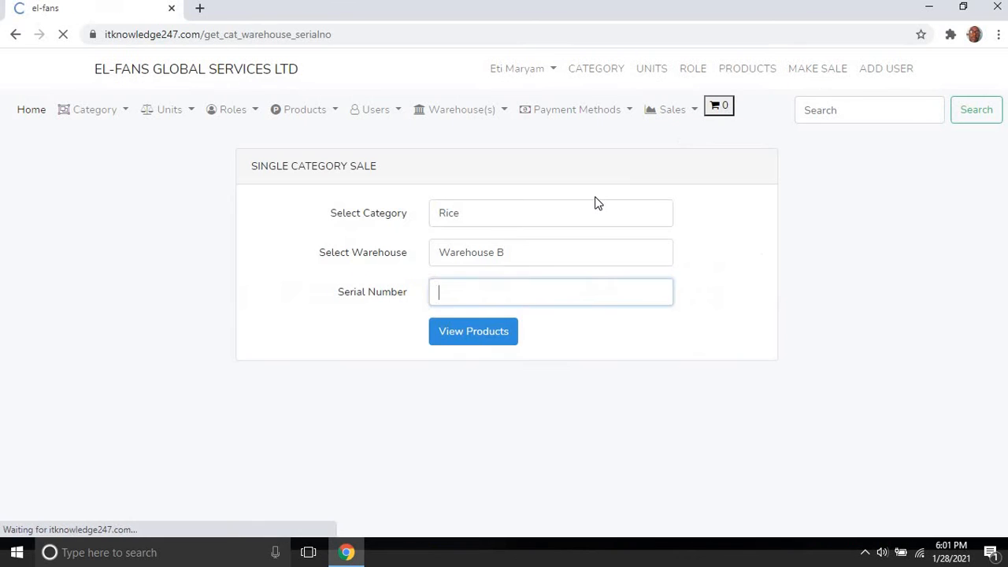
left_click(508, 222)
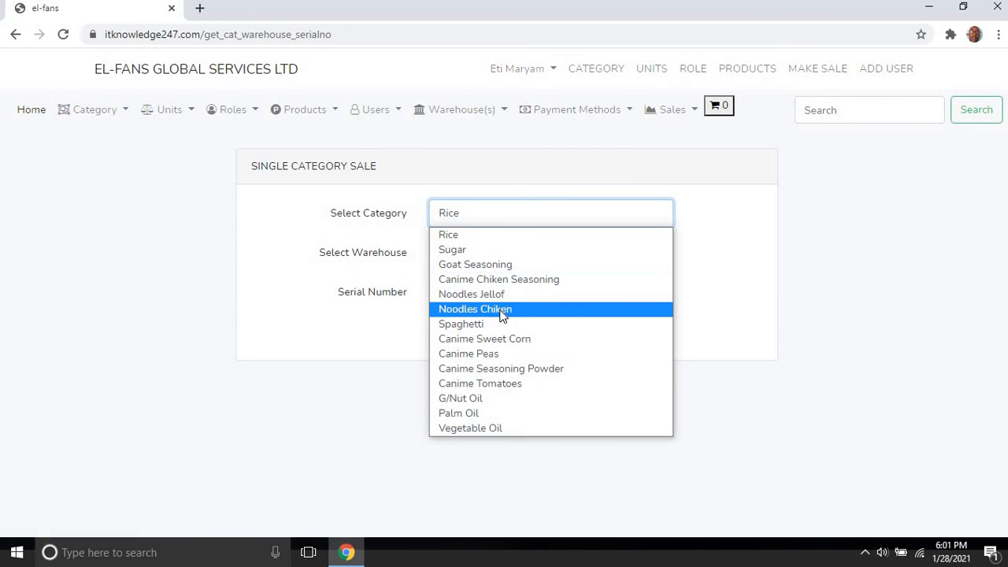
left_click(488, 427)
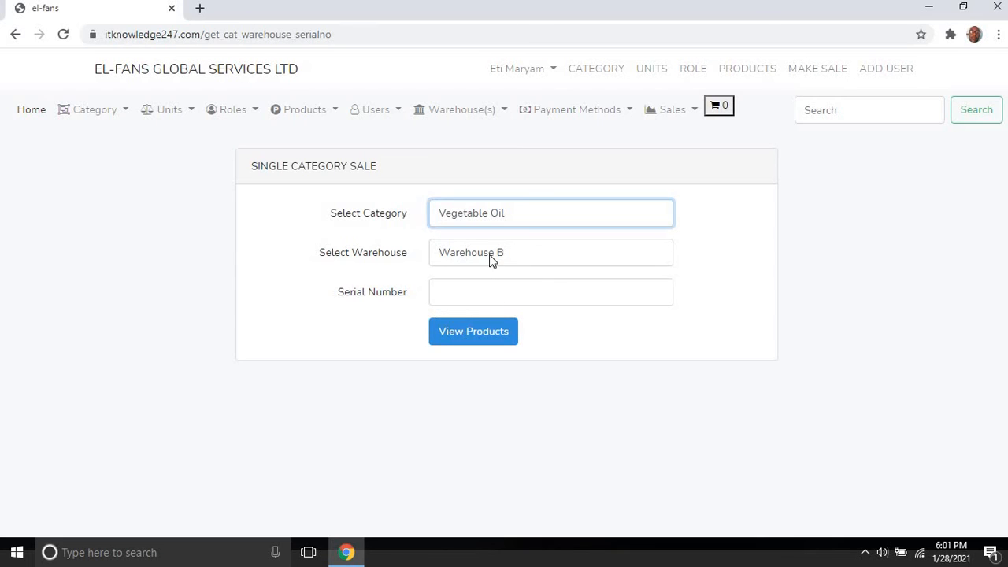
left_click(492, 289)
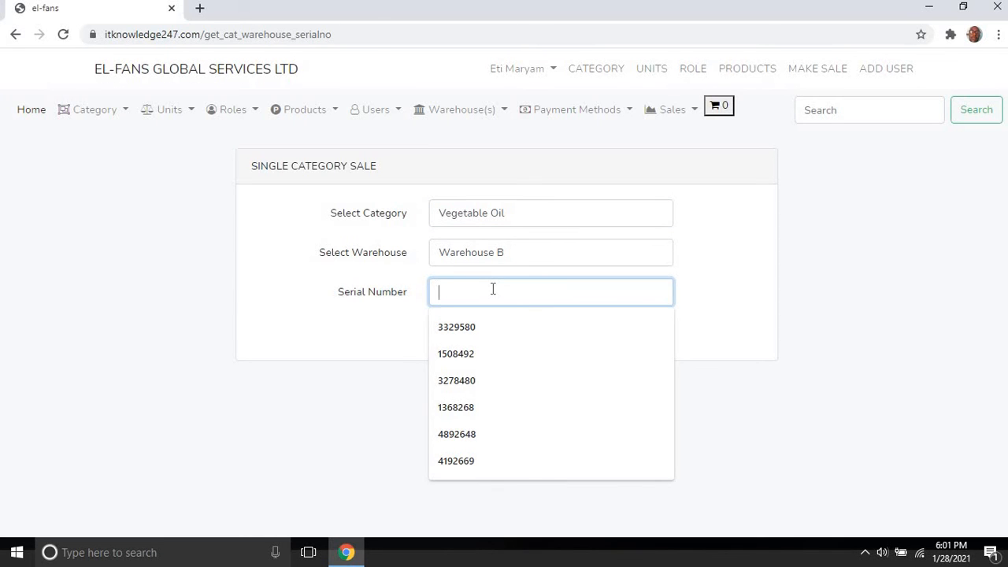
key("ctrl+v")
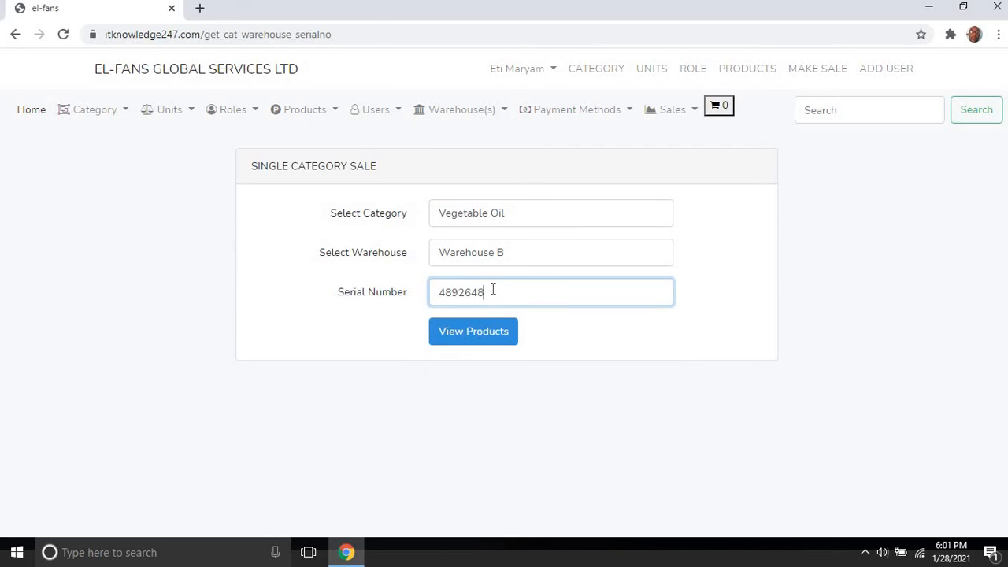
left_click(482, 331)
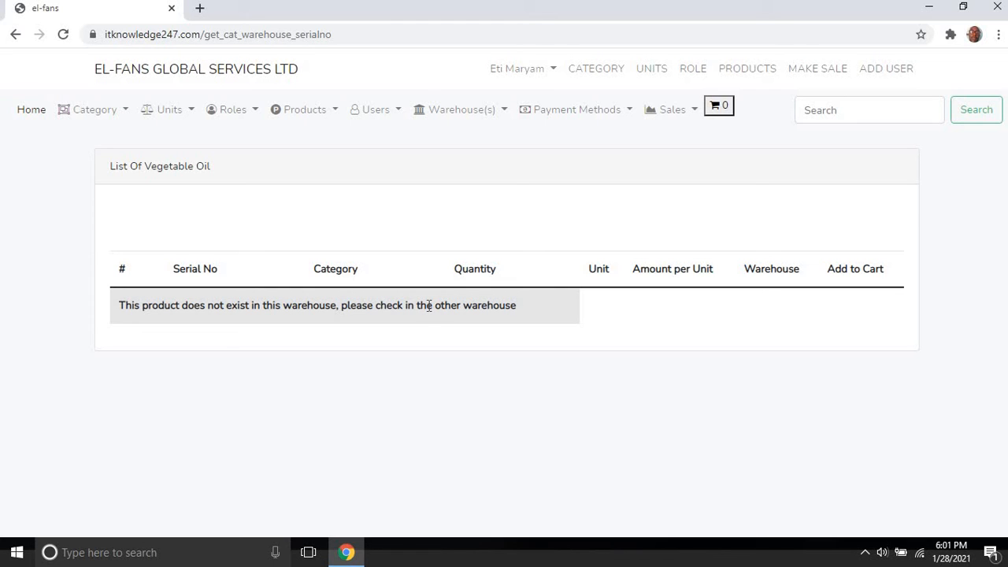
Step: Glance at Add Products, filter the product list to Warehouse B, then go back to the full list
left_click(315, 114)
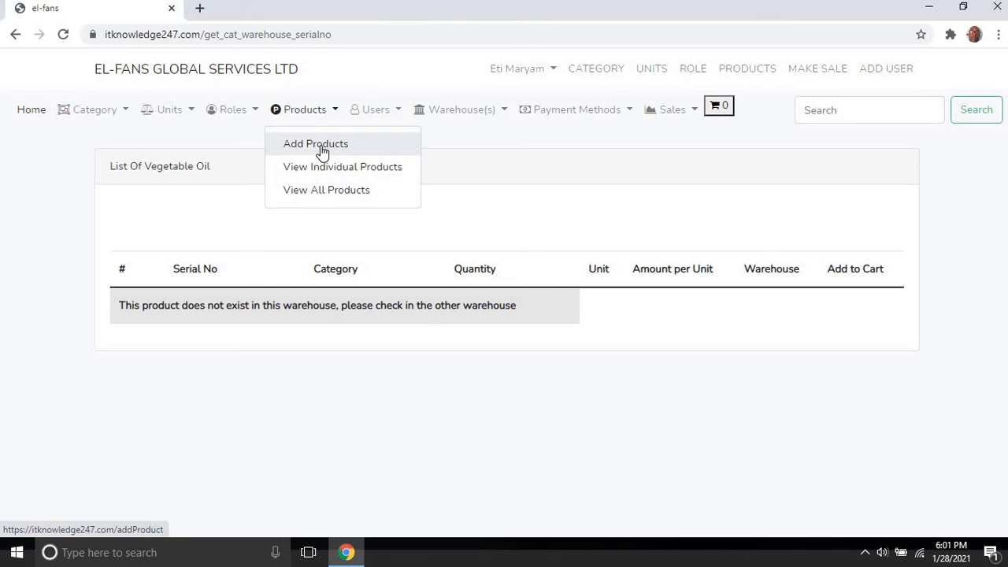
left_click(321, 147)
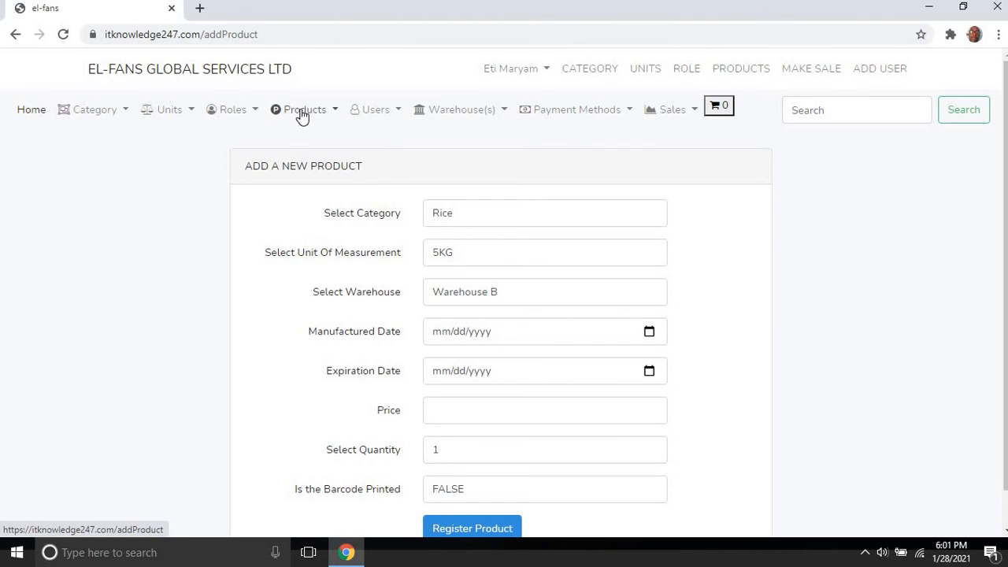
left_click(301, 111)
left_click(304, 192)
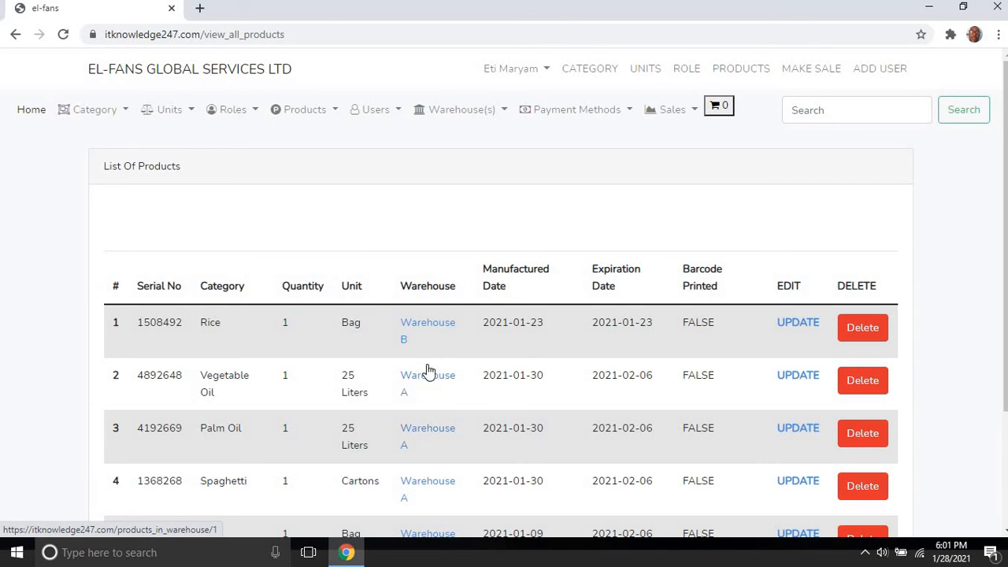
left_click(426, 323)
double_click(428, 320)
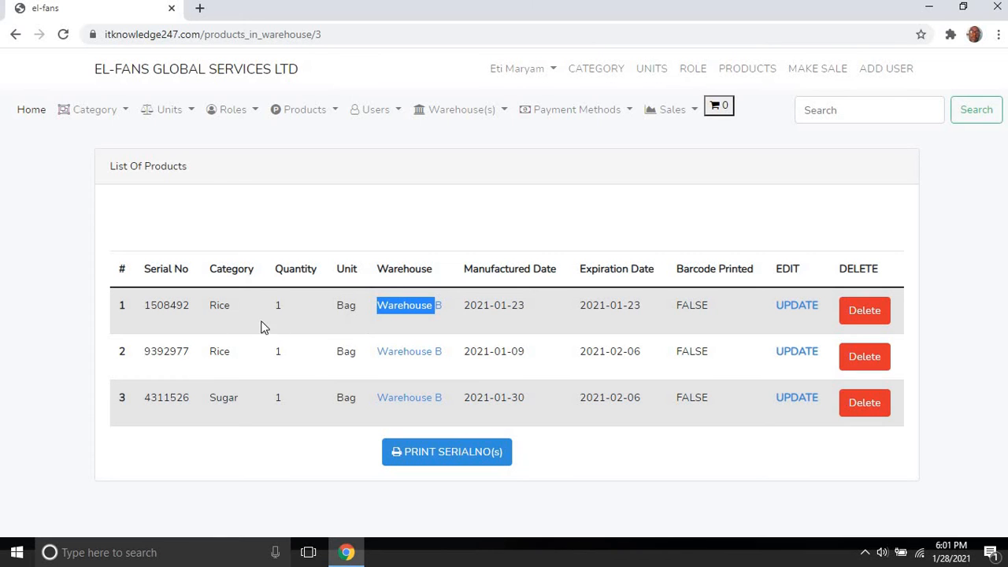
left_click(15, 34)
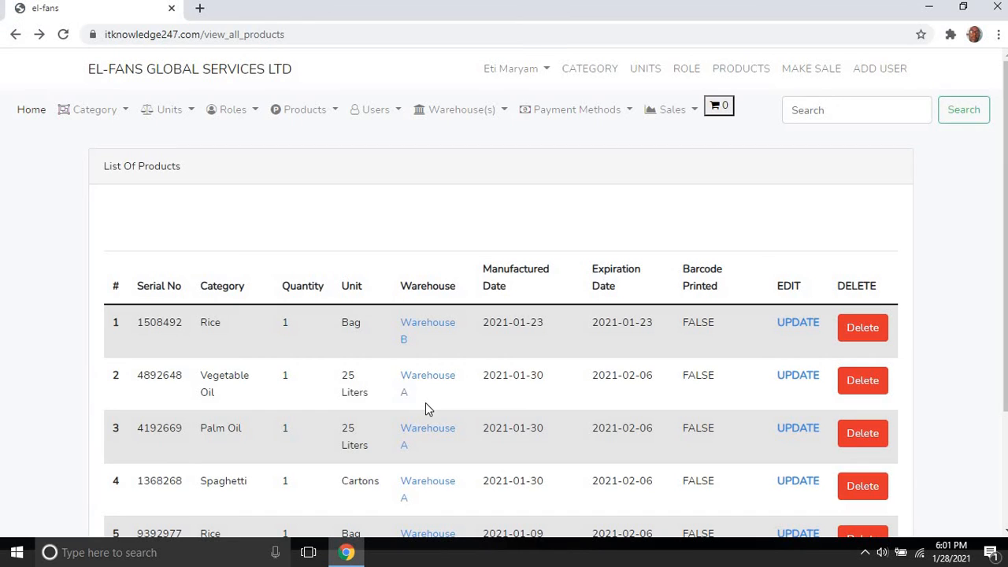
left_click(683, 111)
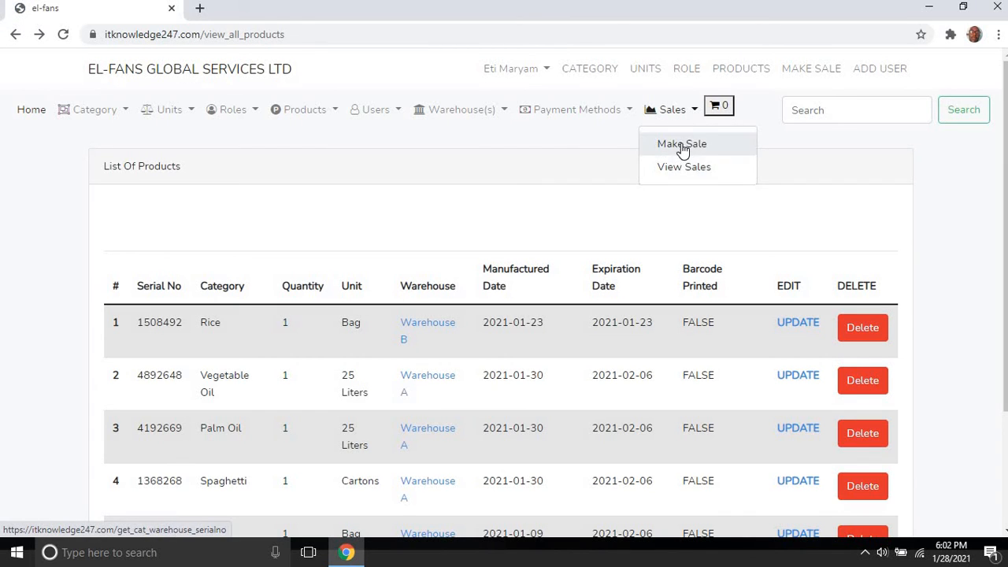
Step: Look up Vegetable Oil serial 4892648 from Warehouse A in the Make Sale form
left_click(683, 147)
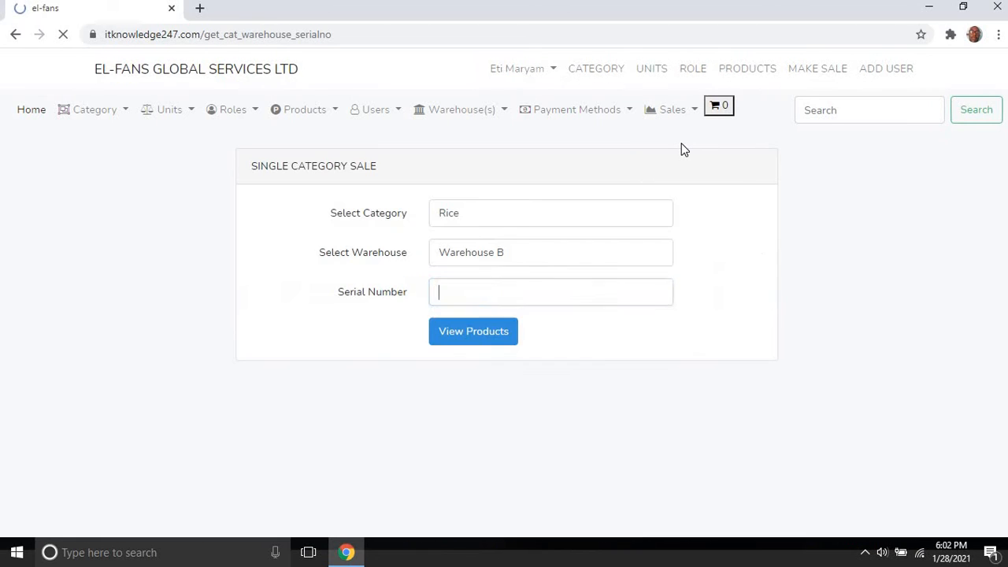
left_click(550, 217)
left_click(499, 427)
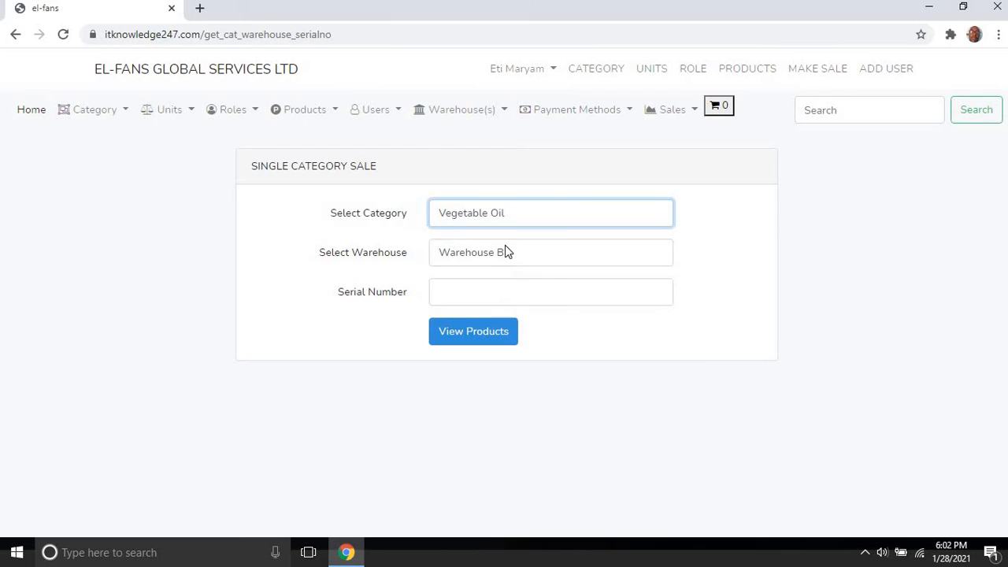
left_click(505, 243)
left_click(503, 289)
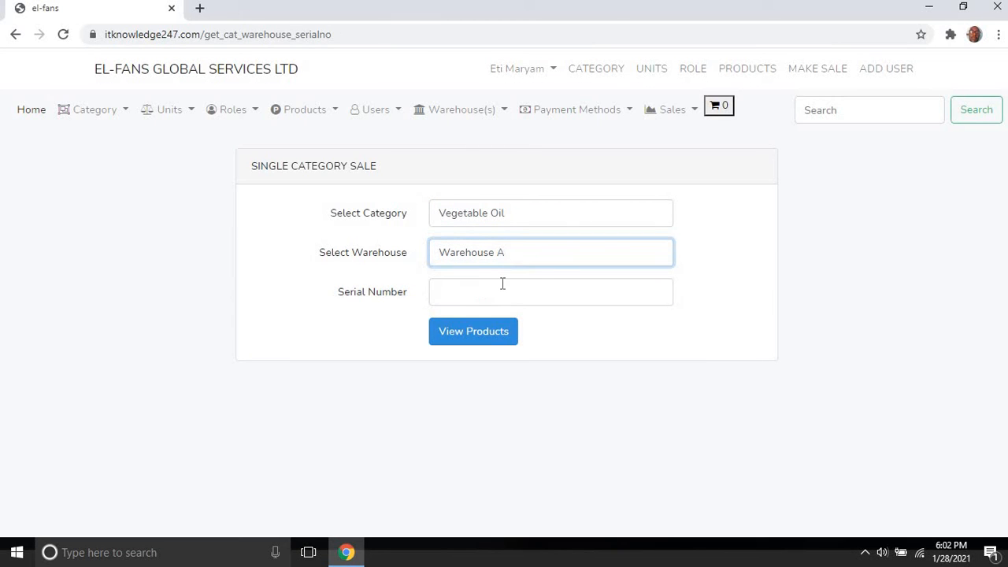
left_click(501, 297)
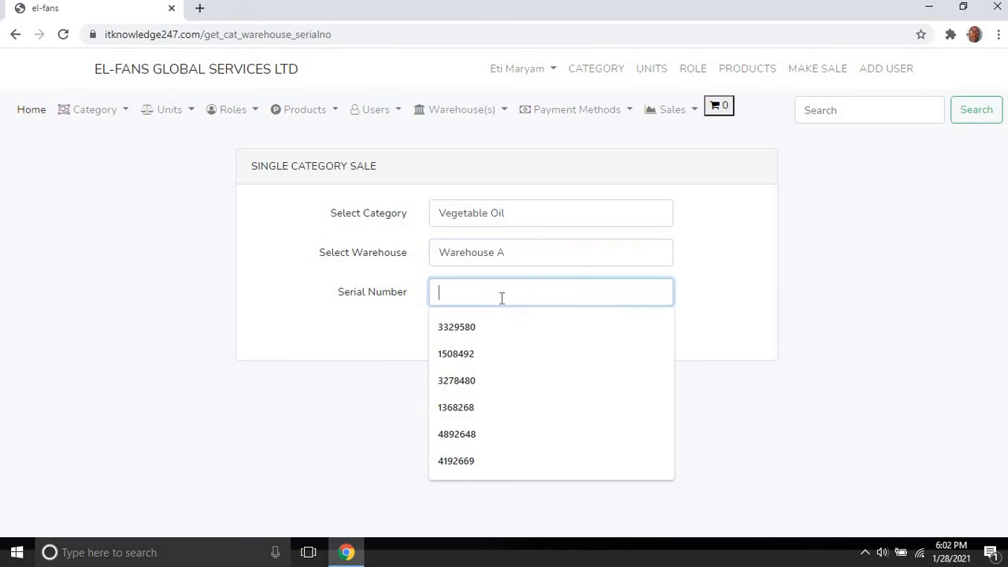
left_click(457, 434)
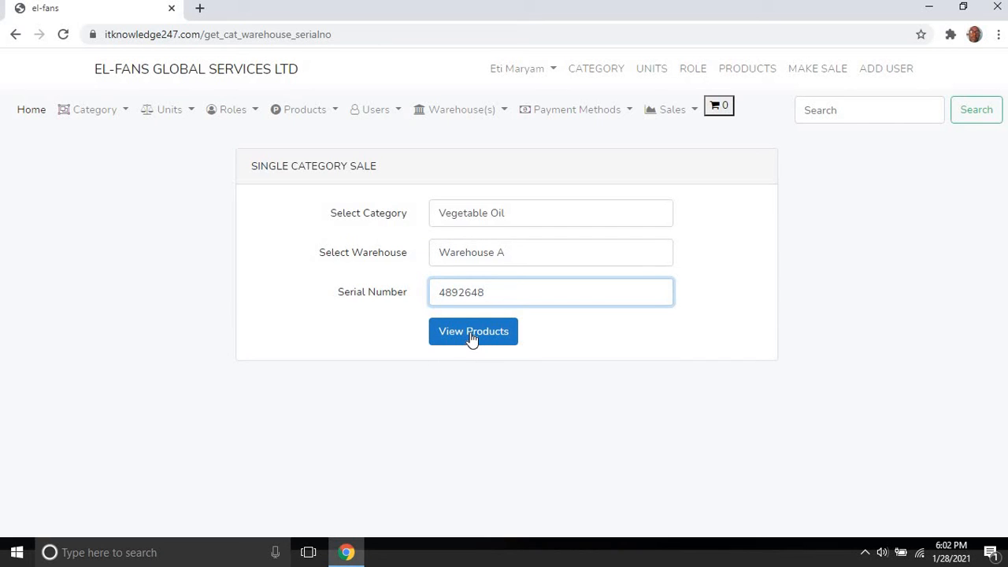
left_click(471, 336)
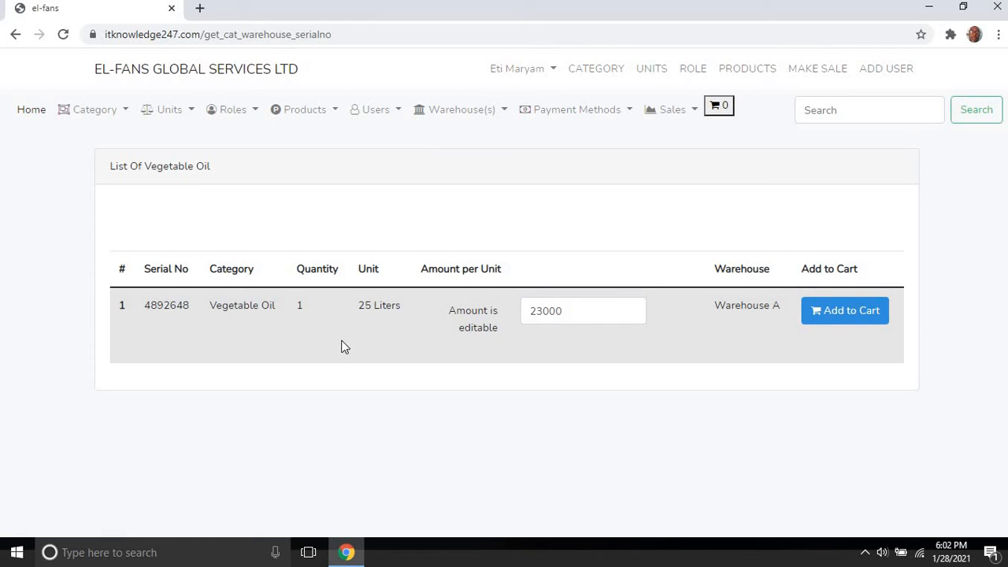
Step: Change the Vegetable Oil 4892648 amount from 23000 to 22800 and add it to the cart
double_click(170, 310)
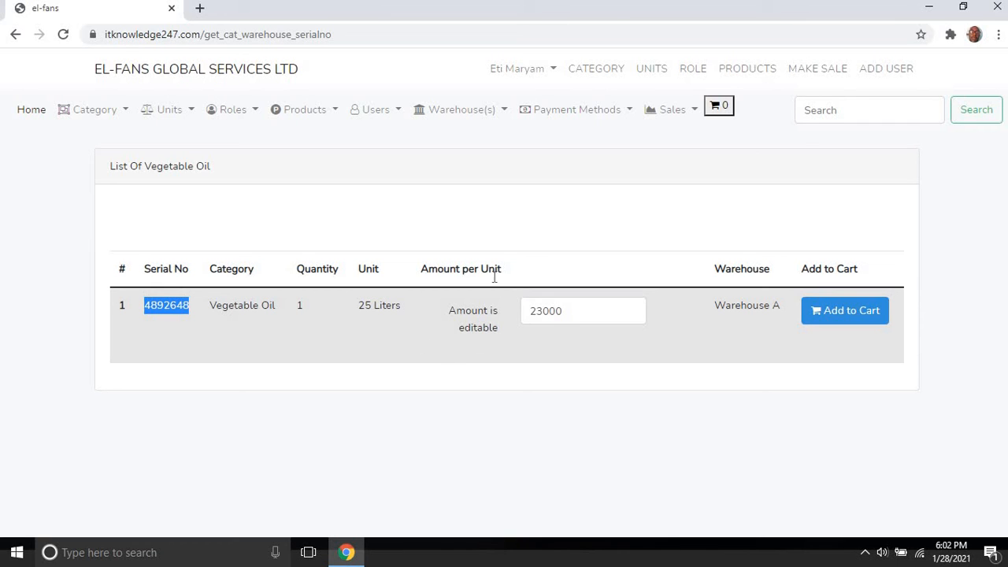
double_click(551, 311)
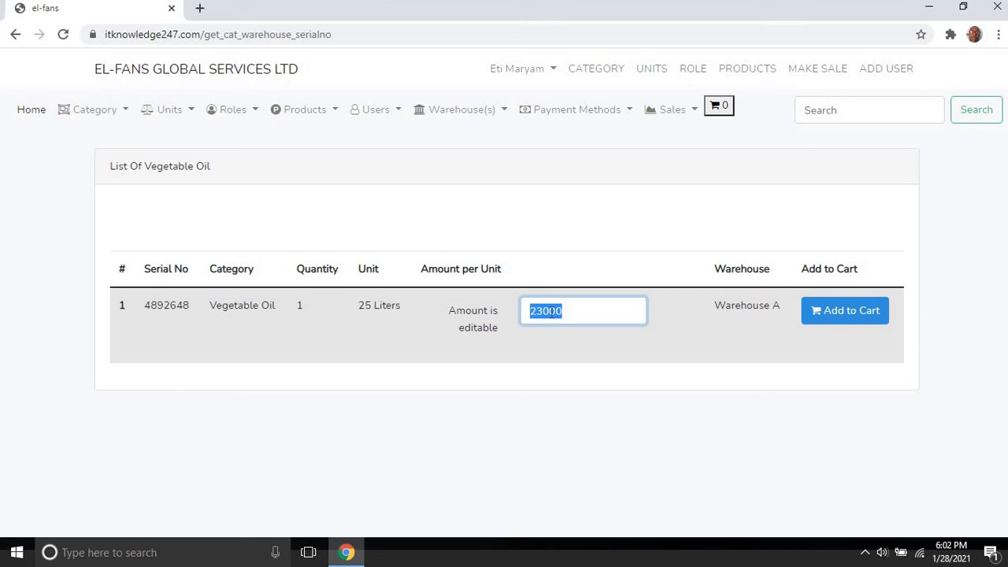
type("2")
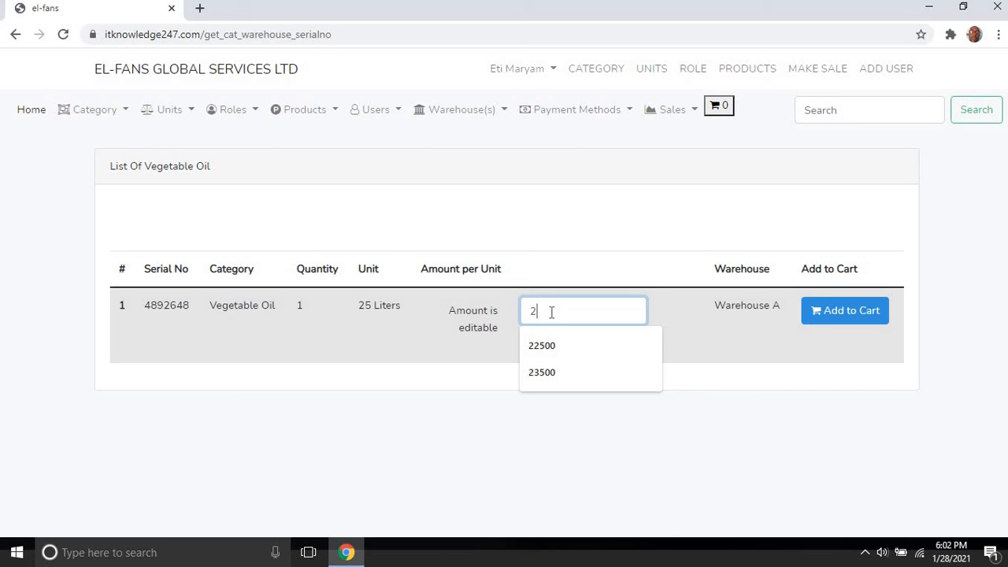
type("2800")
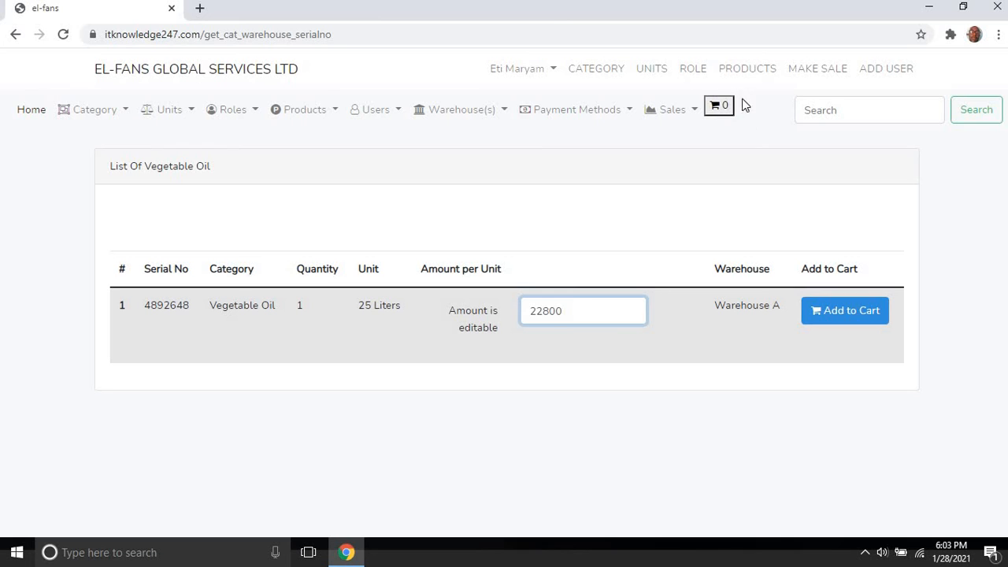
left_click(823, 315)
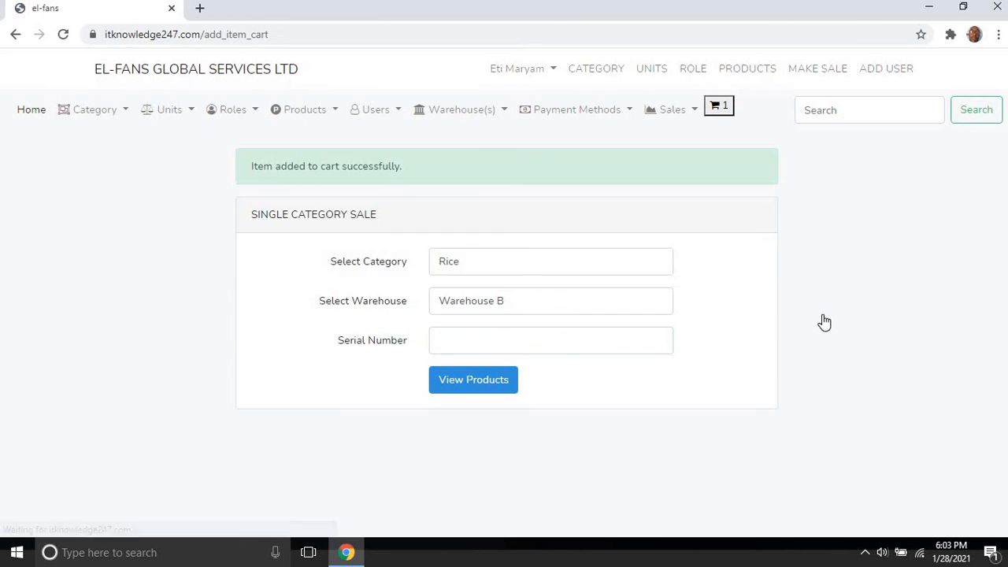
Step: Review the cart's Vegetable Oil 4892648 at 22800 cash, then return to the Make Sale form
left_click(722, 110)
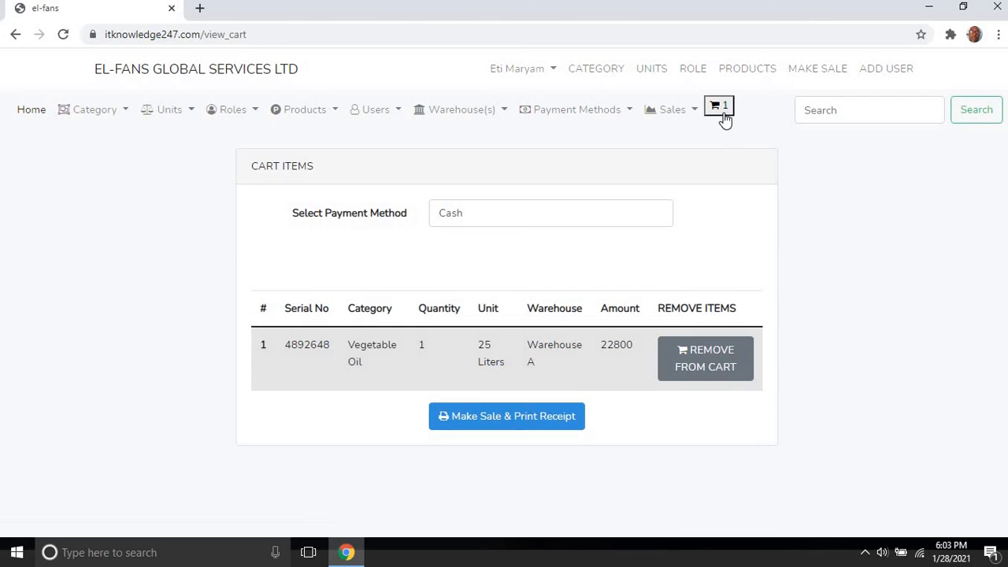
left_click(719, 110)
left_click(675, 117)
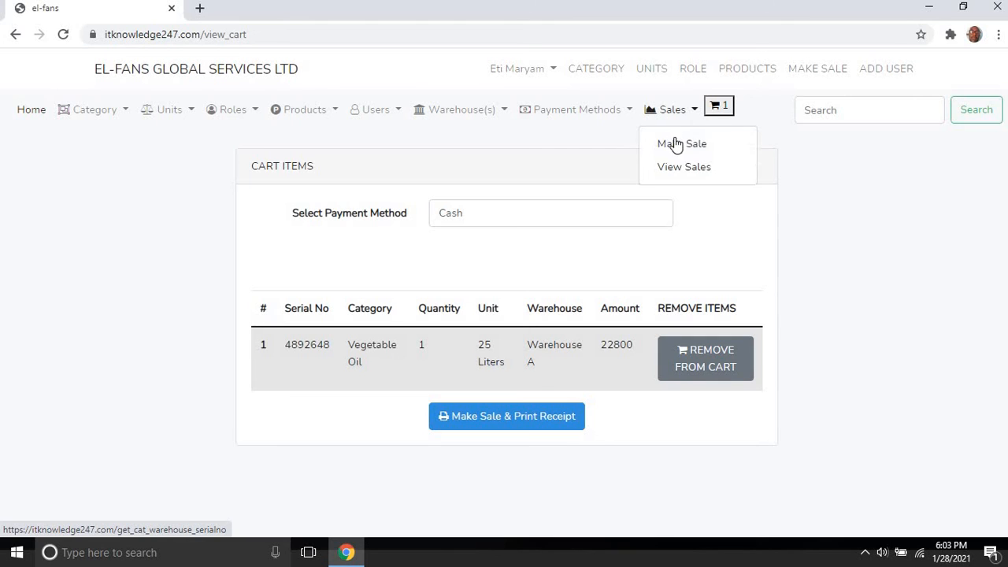
left_click(672, 149)
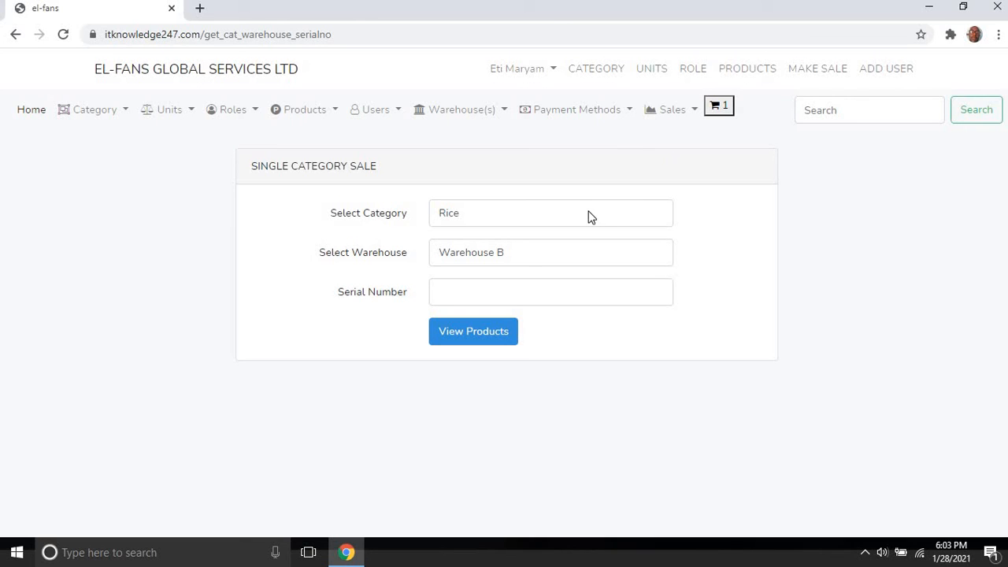
Step: Copy serial 4192669 from the product list, then reopen the Make Sale form
left_click(293, 115)
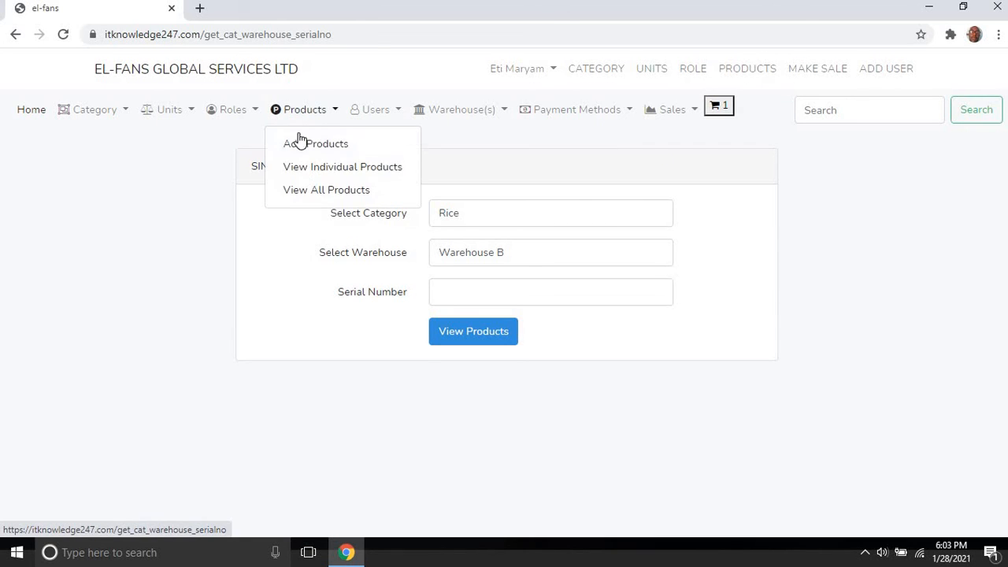
left_click(309, 191)
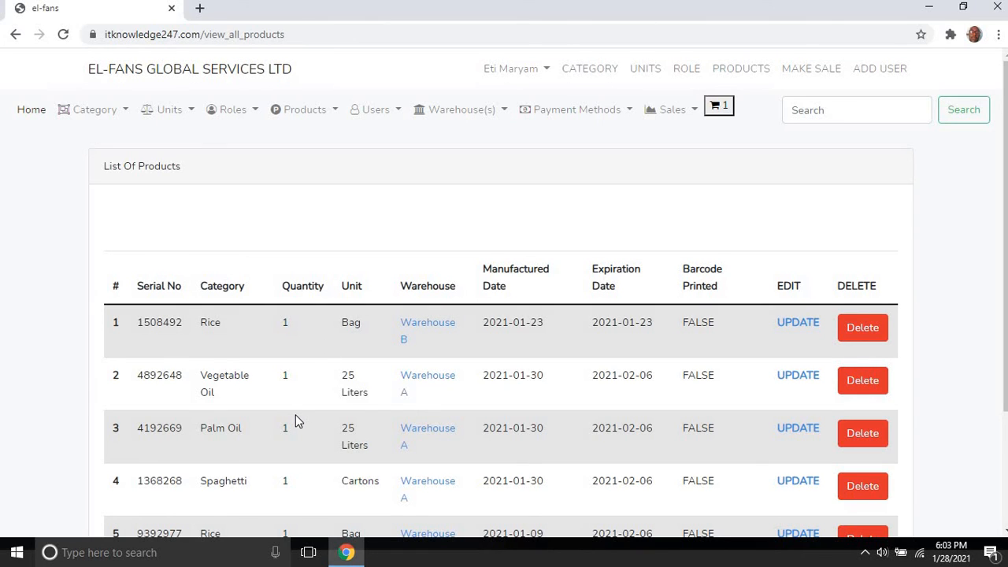
double_click(160, 428)
right_click(160, 427)
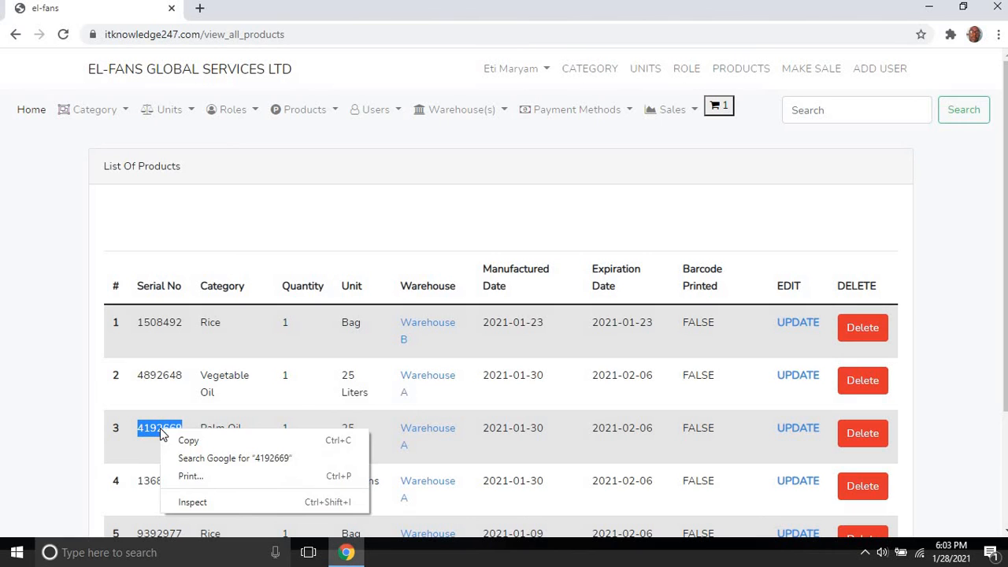
left_click(177, 439)
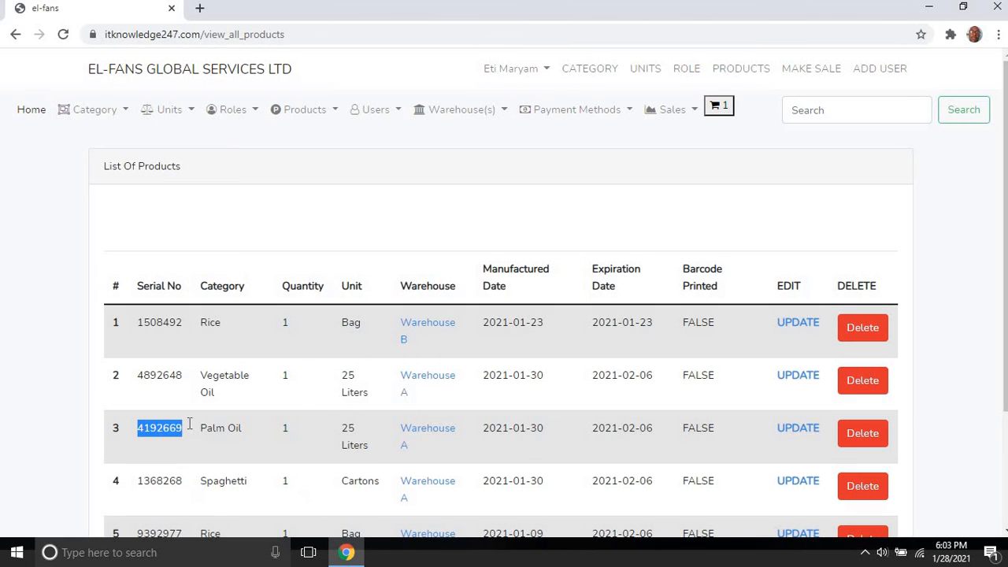
left_click(677, 110)
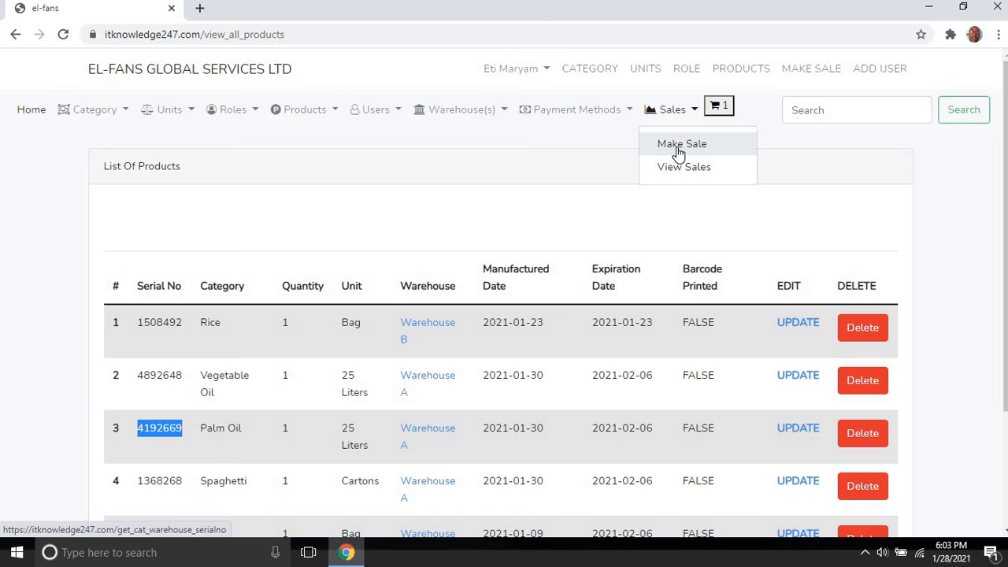
left_click(680, 144)
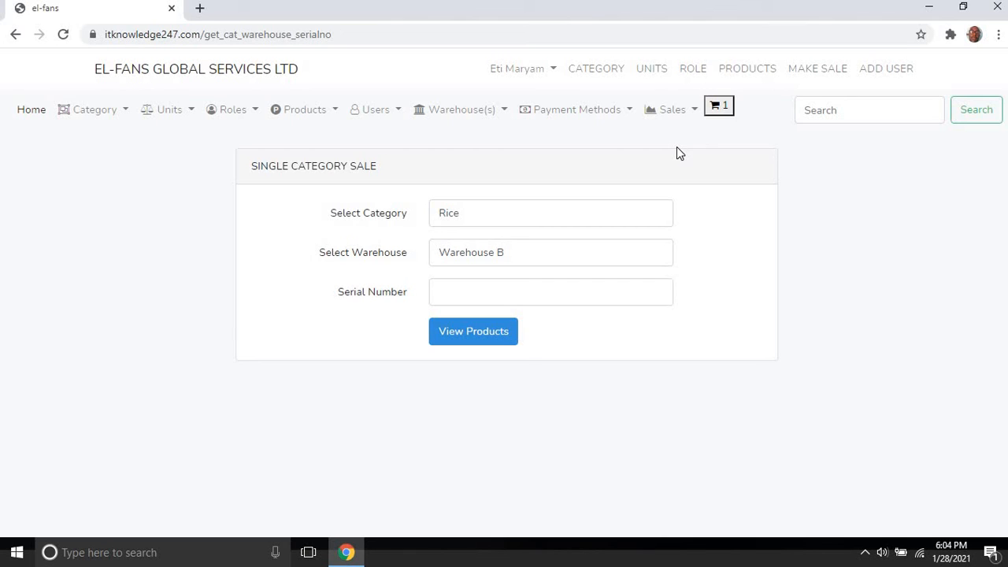
Step: Choose Palm Oil, Warehouse A and serial 4192669, then add the 25-litre item at 23000
left_click(530, 249)
left_click(527, 222)
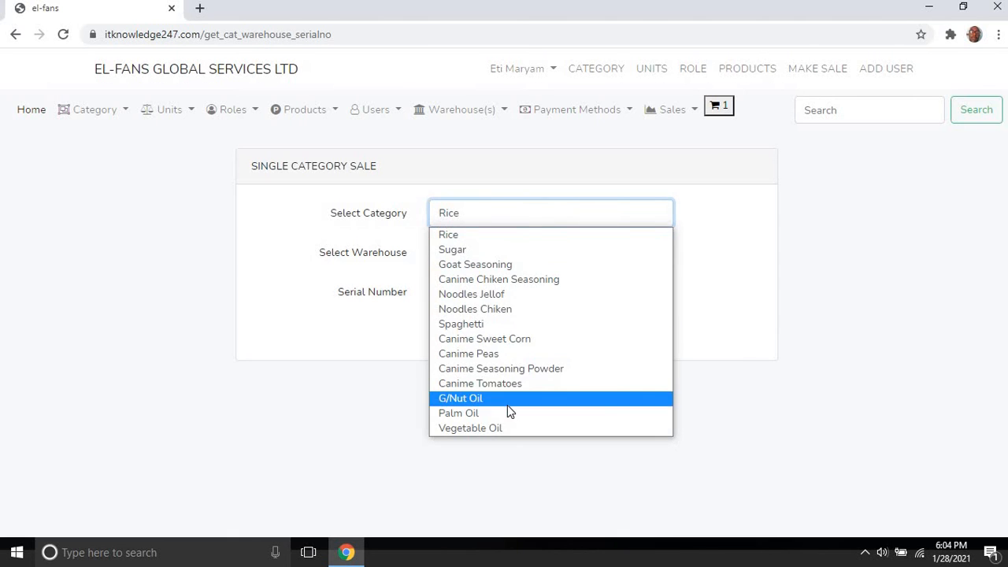
left_click(508, 411)
left_click(512, 257)
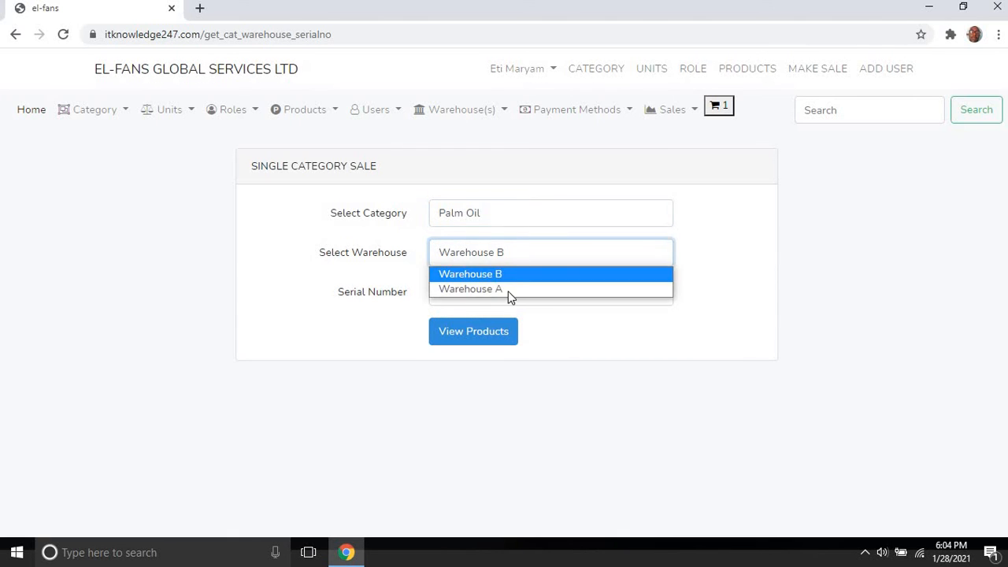
left_click(509, 289)
left_click(509, 292)
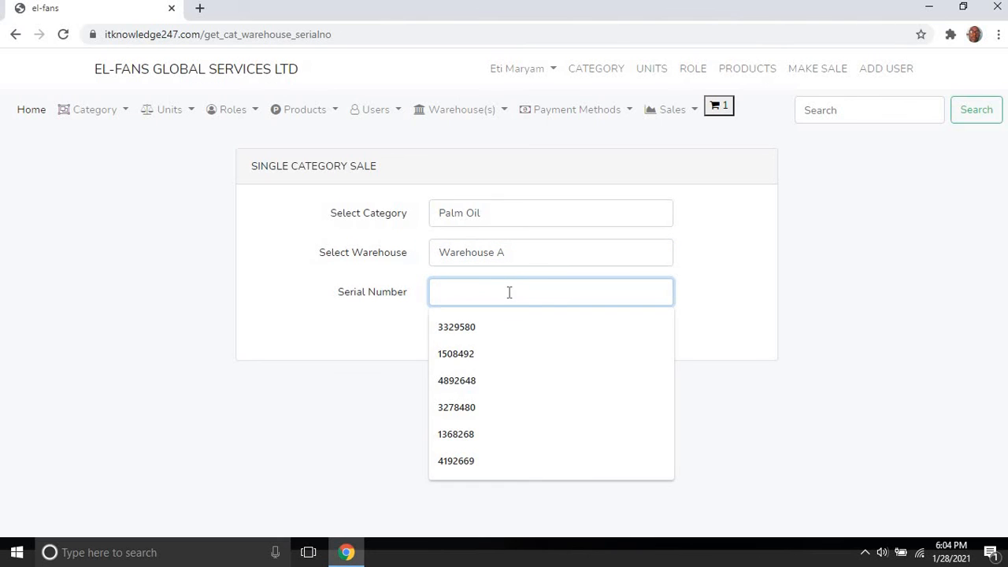
key("ctrl+v")
left_click(483, 334)
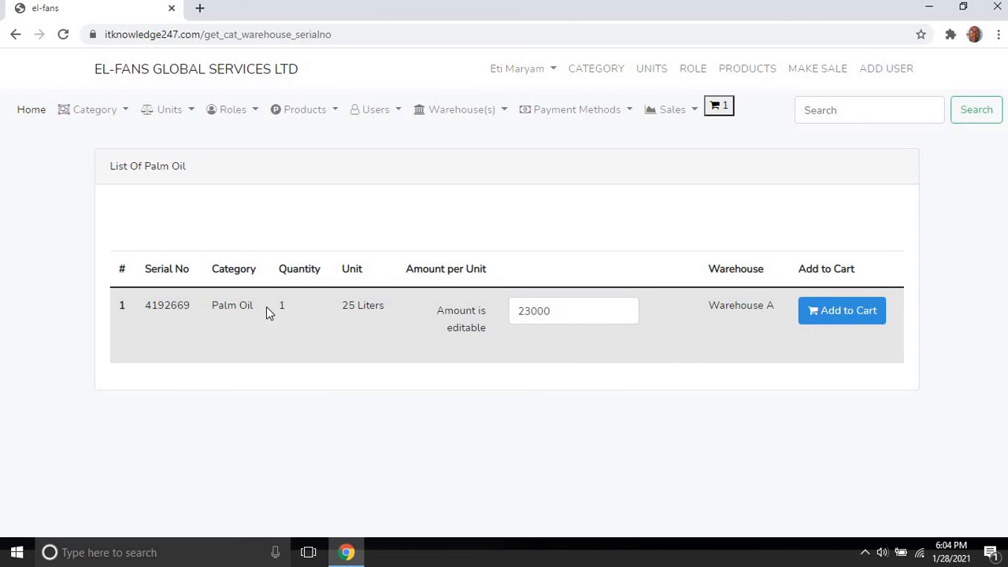
left_click(828, 317)
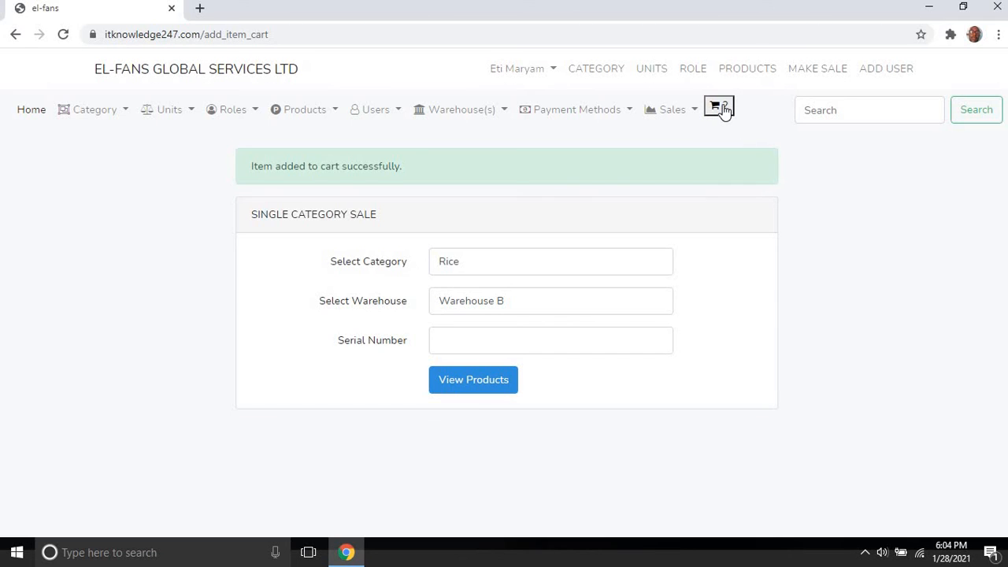
Step: Remove Vegetable Oil 4892648 from the cart, leaving only Palm Oil 4192669
left_click(724, 110)
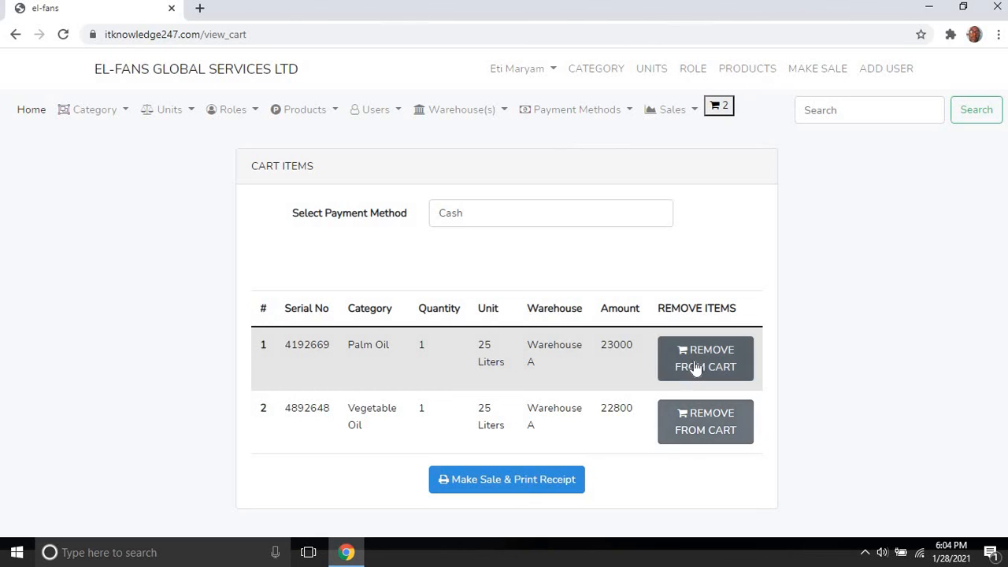
left_click(699, 413)
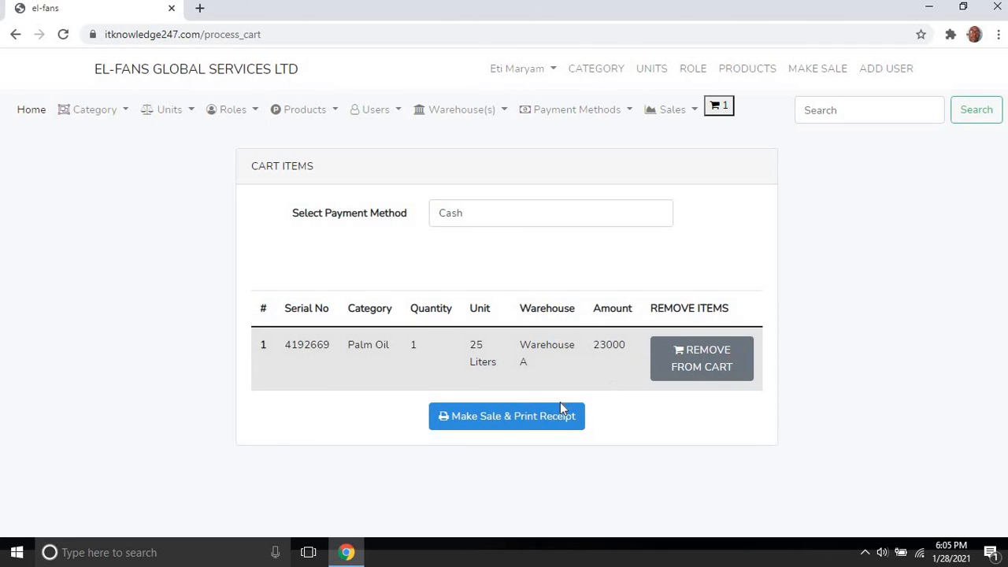
Step: Sell the Palm Oil item with Cash payment and confirm making the sale with a receipt
left_click(584, 217)
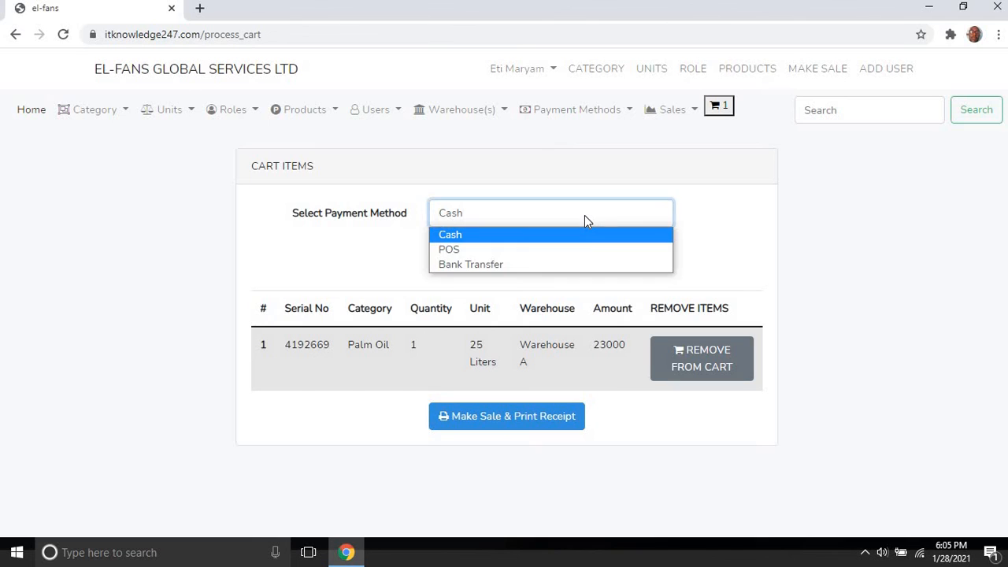
left_click(484, 206)
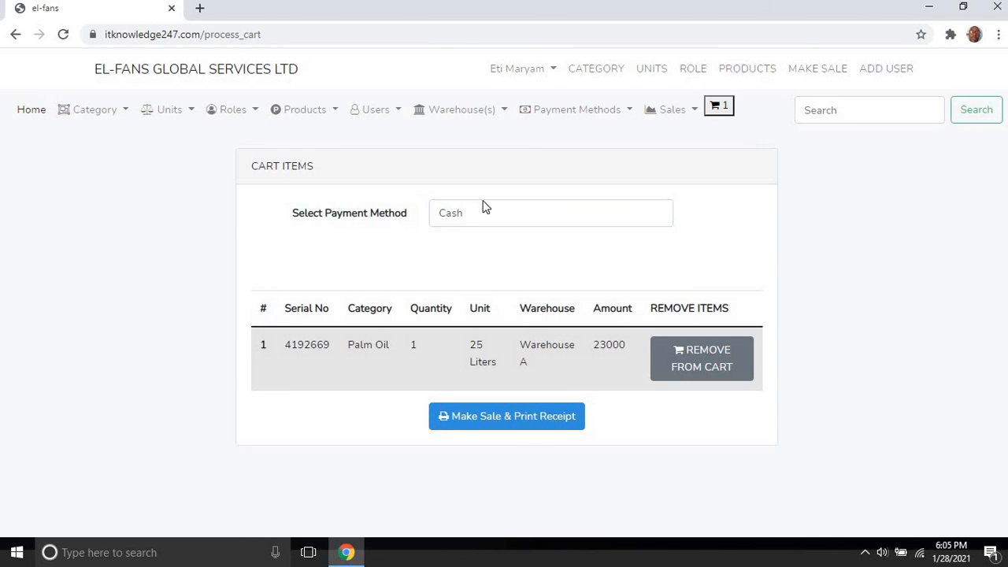
left_click(494, 219)
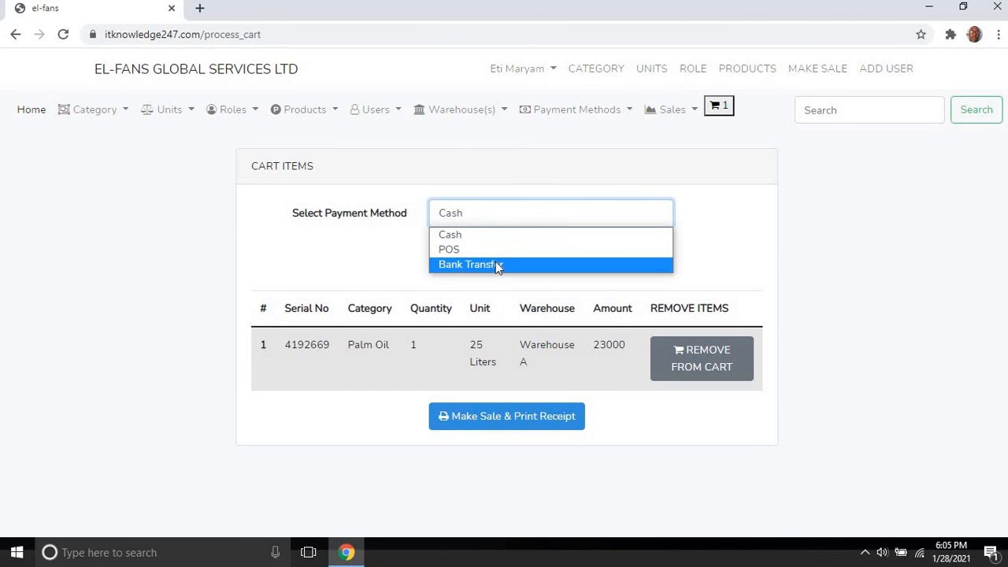
left_click(396, 262)
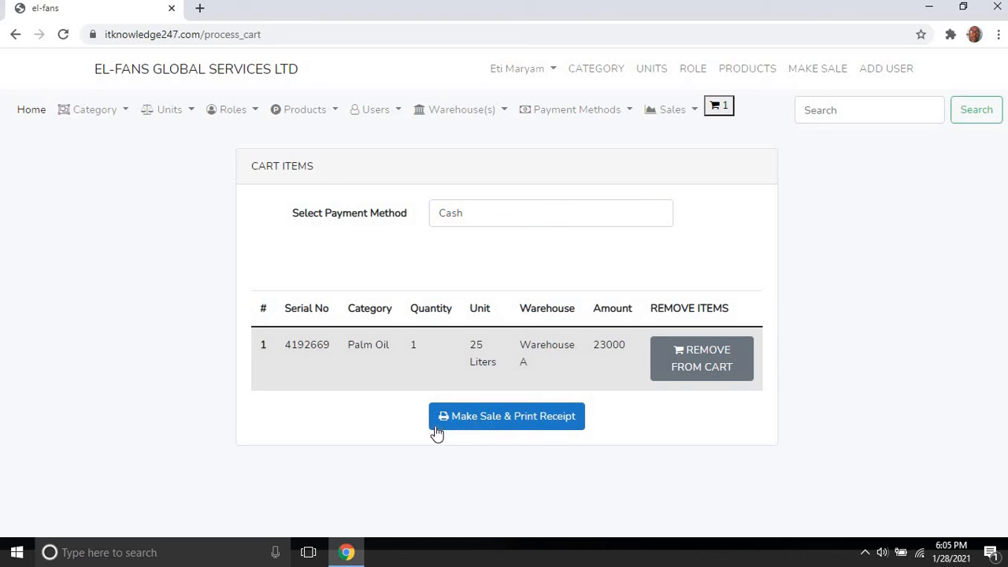
left_click(498, 426)
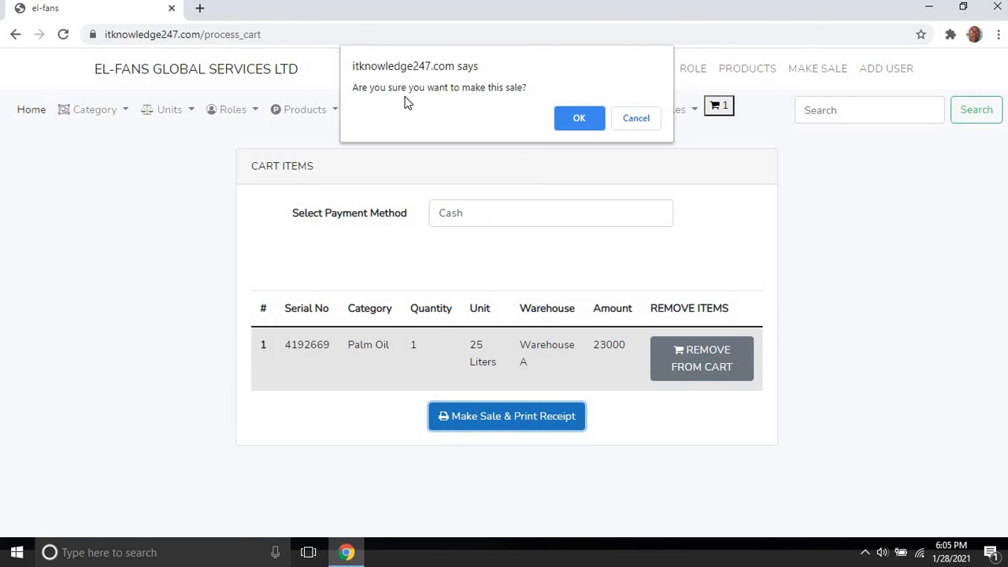
left_click(572, 118)
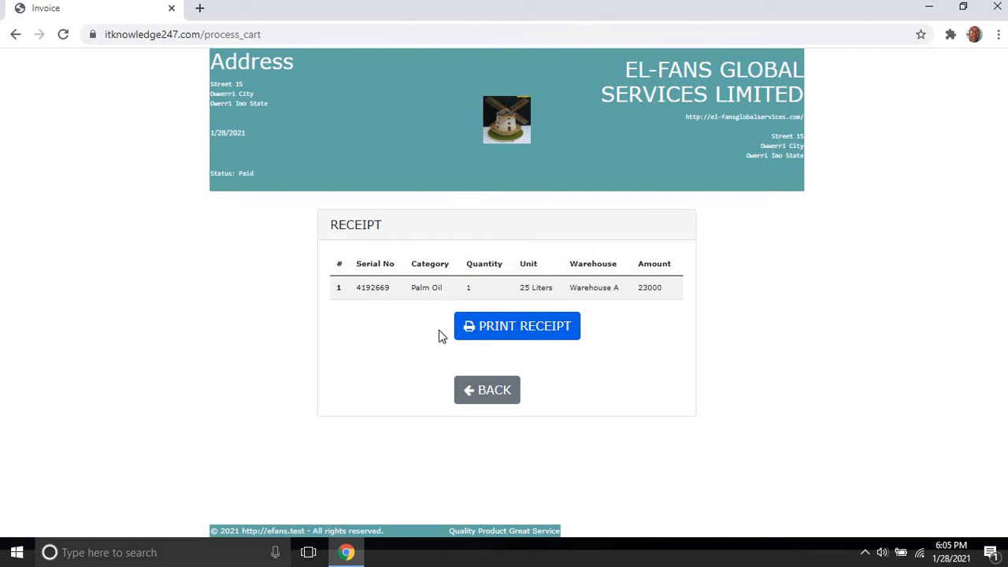
Step: Print the Palm Oil receipt, keeping the HP LaserJet printer as destination
left_click(528, 333)
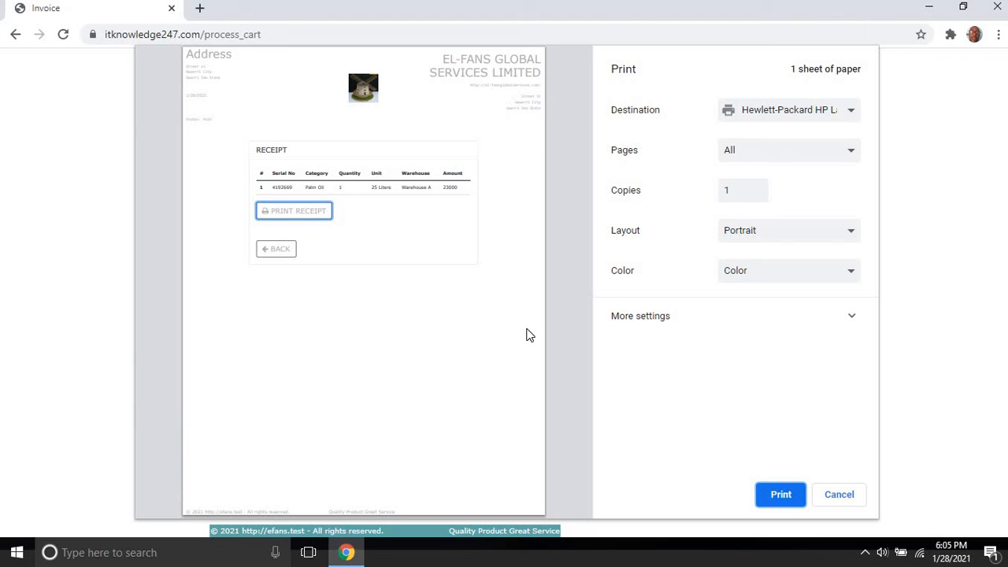
left_click(791, 115)
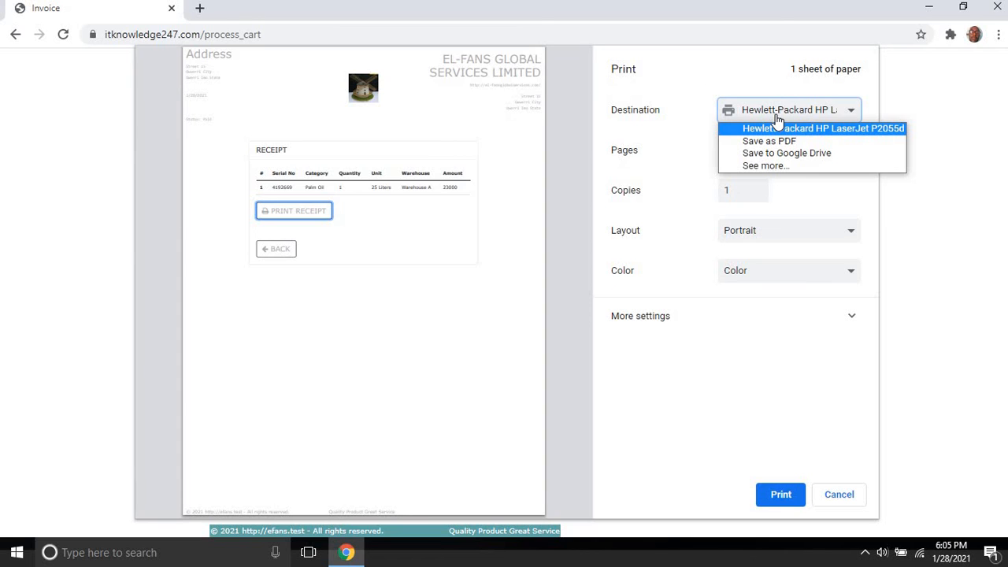
left_click(761, 97)
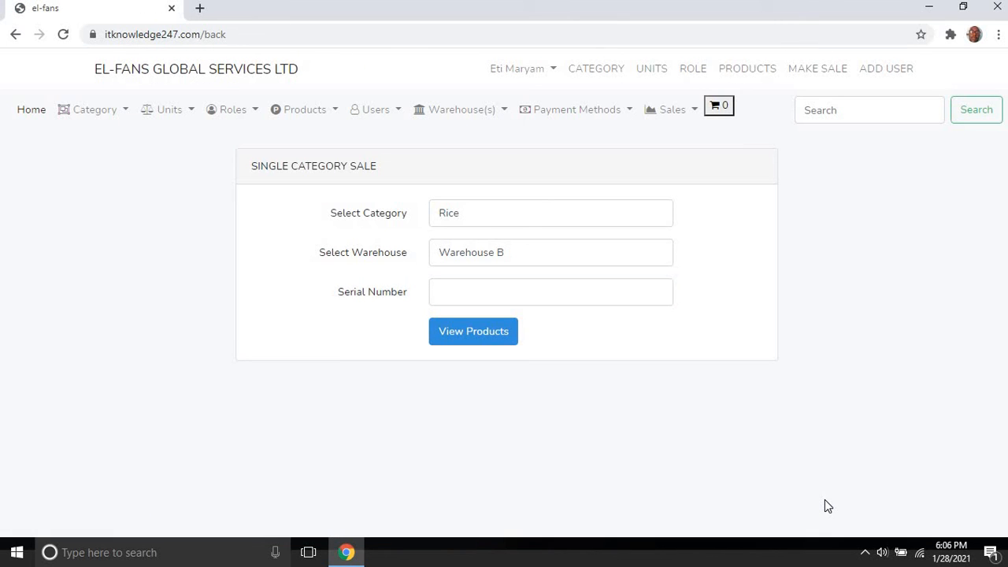
Step: Open Sales > View Sales to list all sales, with Palm Oil on top
left_click(691, 117)
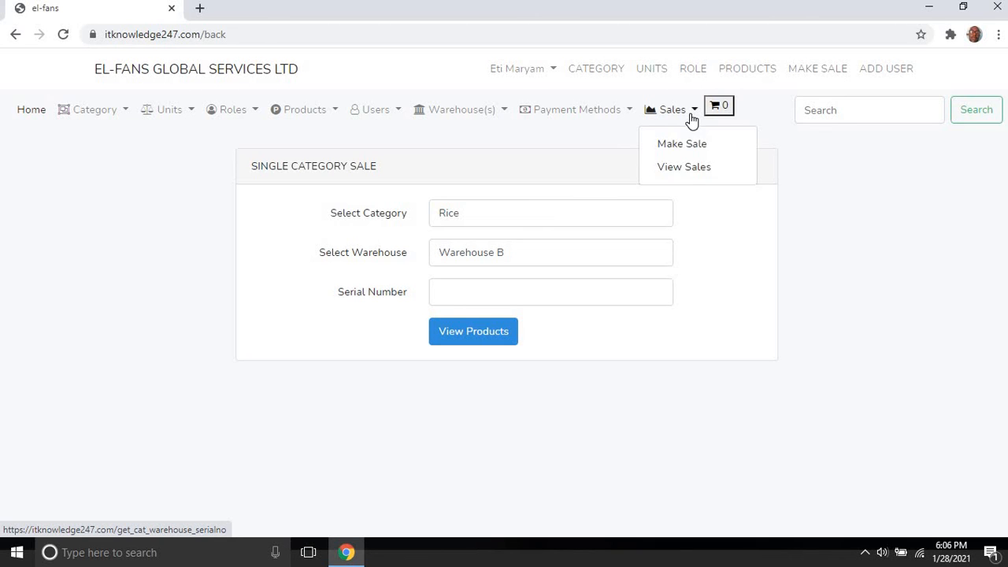
left_click(684, 169)
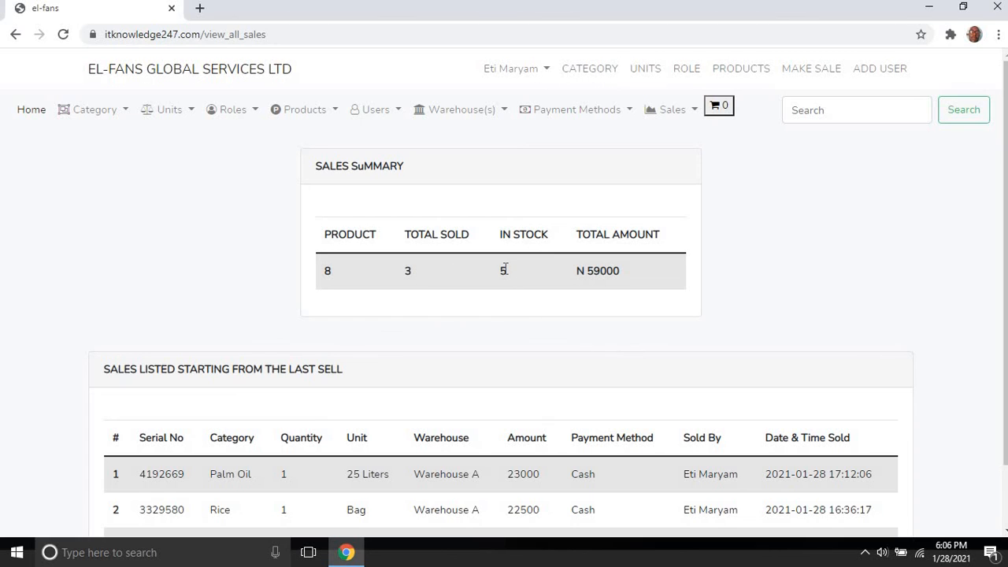
Step: Open View All Products and scroll through the five remaining items
left_click(331, 113)
left_click(322, 191)
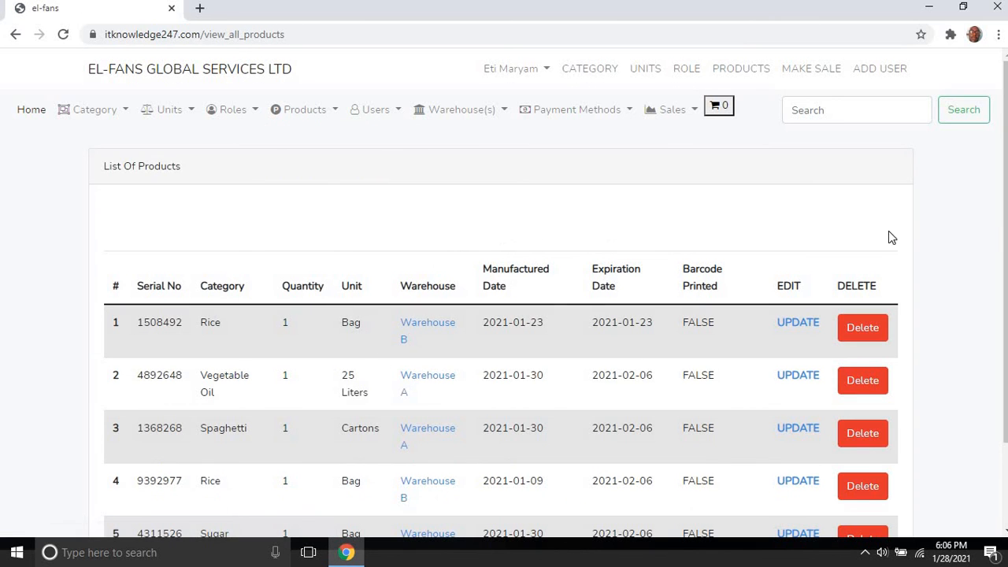
scroll(1000, 220, "down", 3)
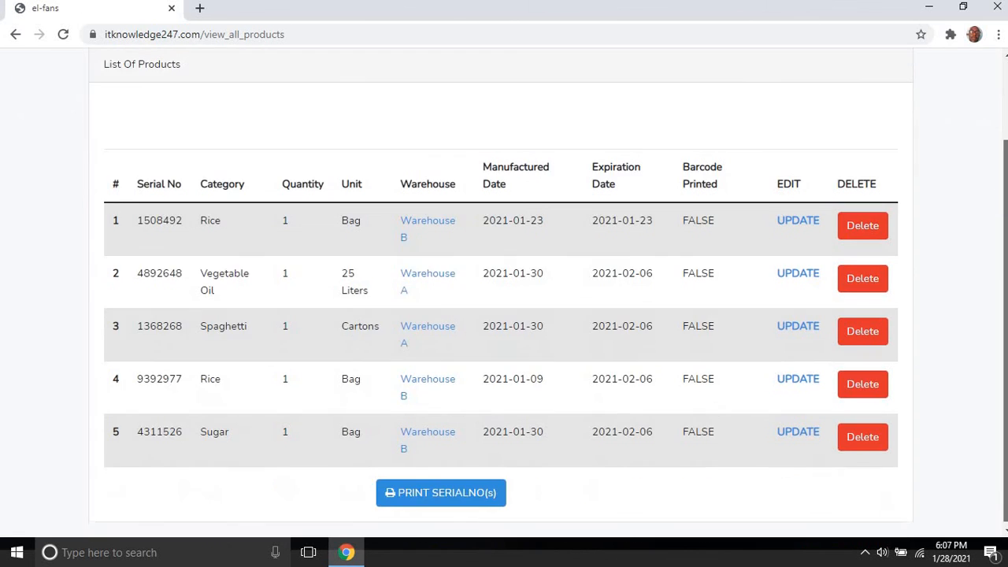
scroll(661, 171, "up", 3)
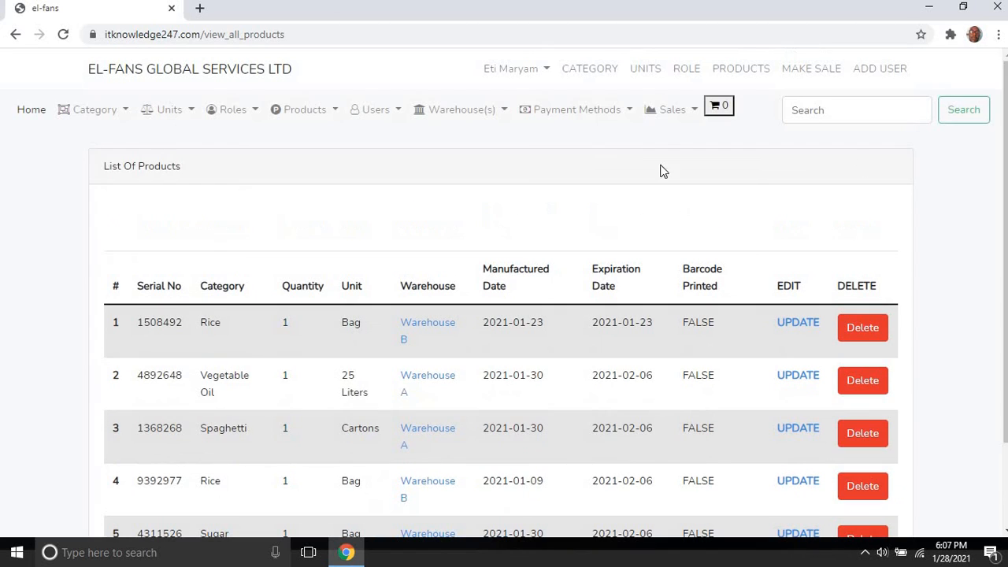
Step: Glance at the sales list, then return to the product list and scroll down to Sugar 4311526
left_click(693, 112)
left_click(685, 169)
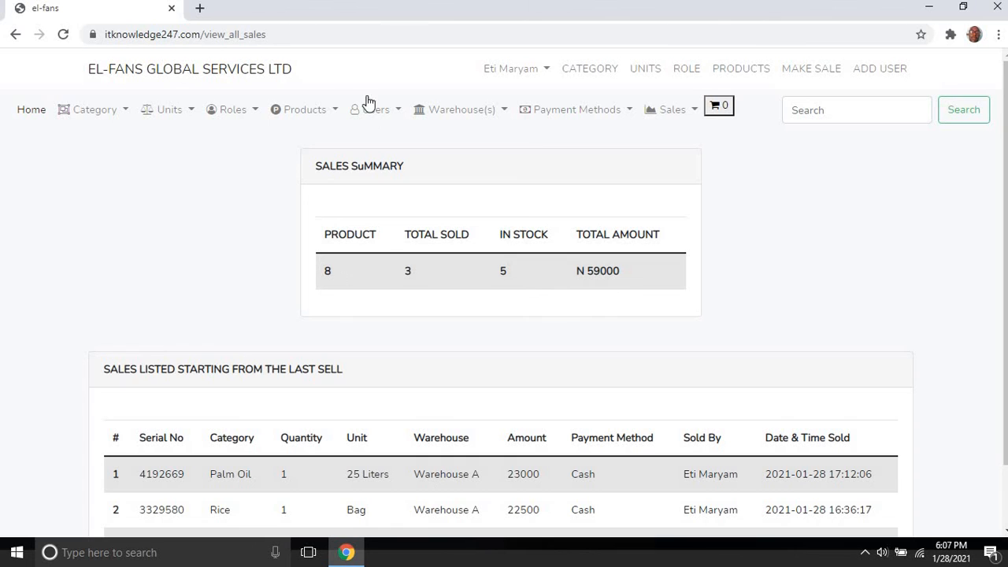
left_click(322, 115)
left_click(326, 192)
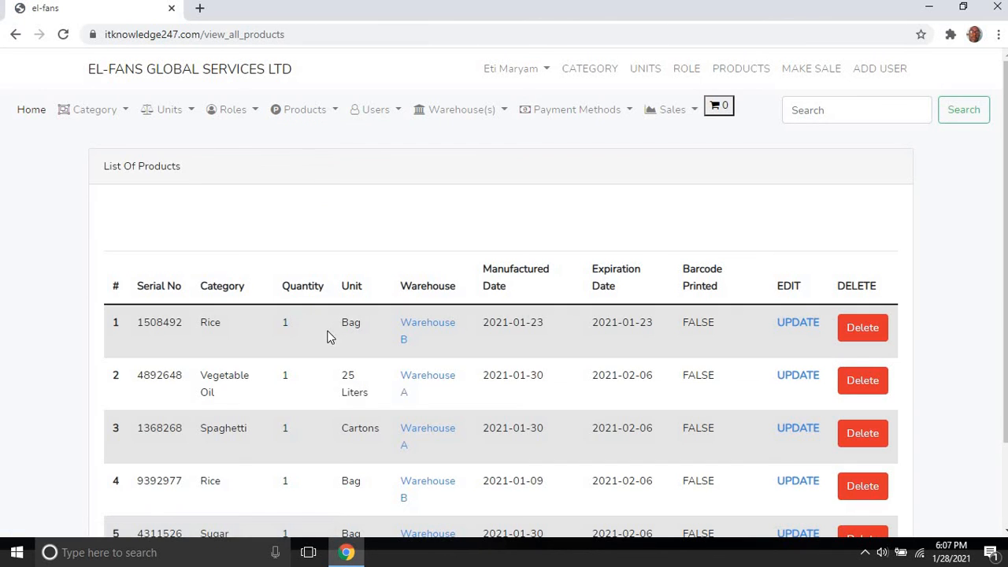
scroll(503, 315, "down", 2)
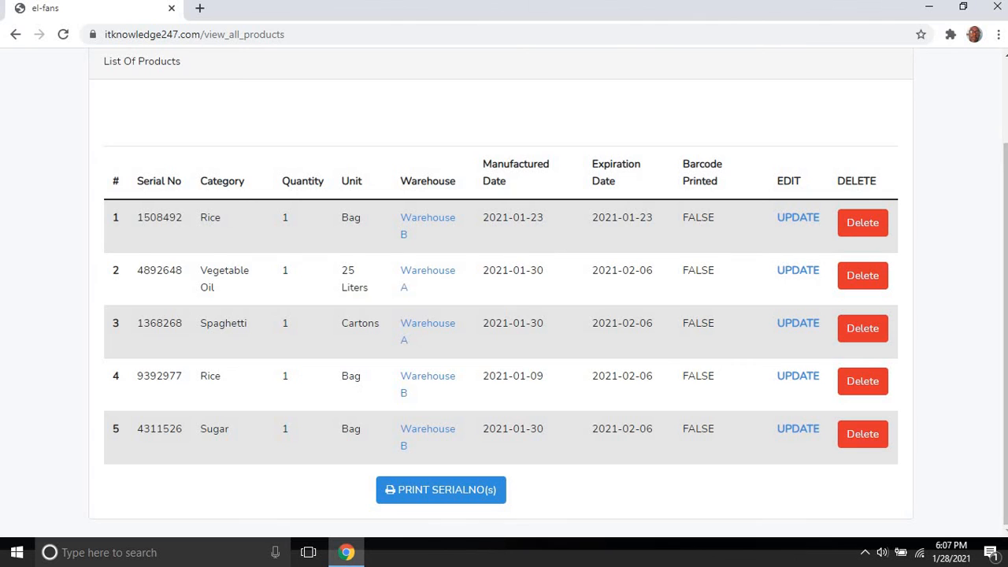
left_click_drag(1006, 315, 1005, 228)
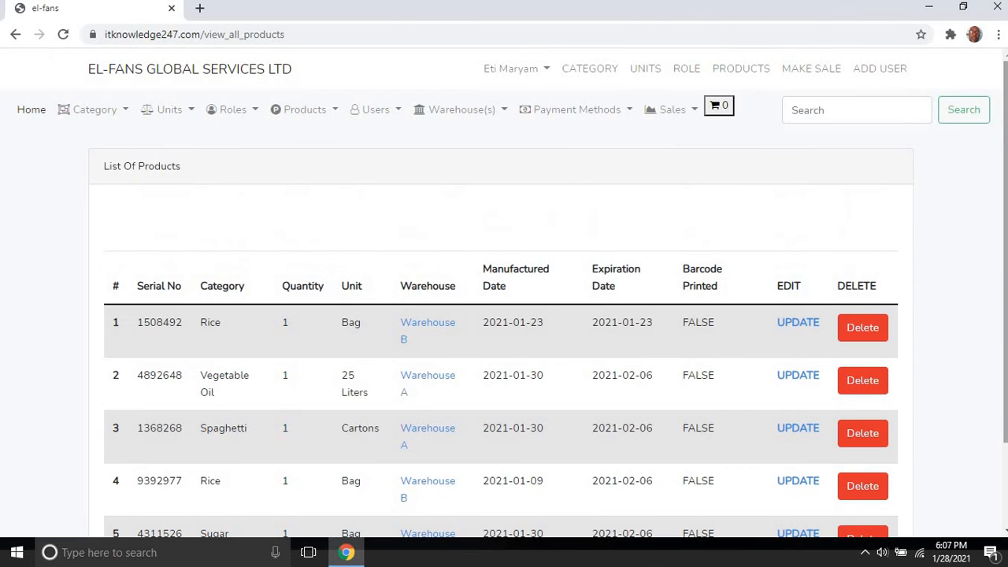
left_click(690, 111)
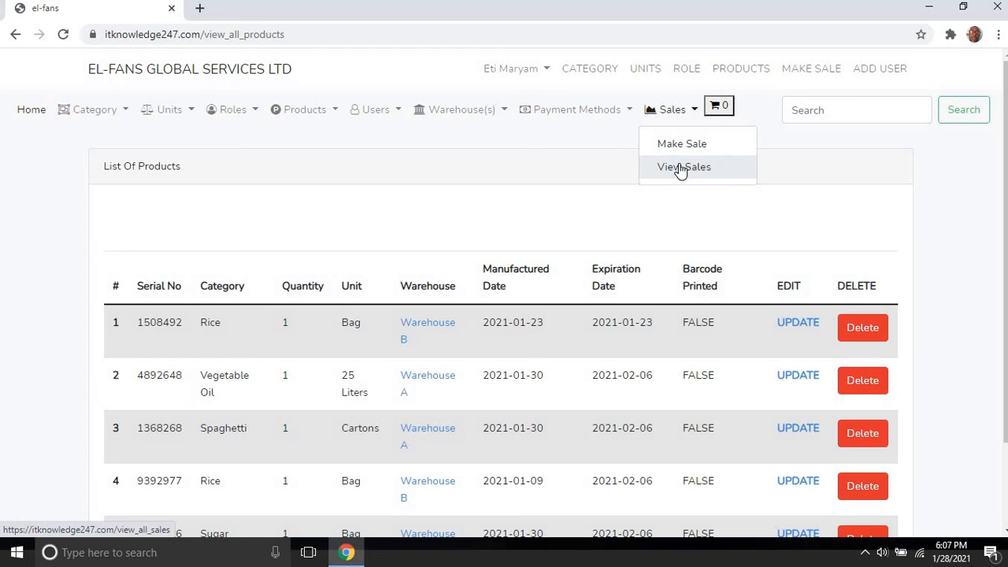
Step: Scroll the sales list, including Palm Oil 4192669 at 23000 and Rice 3329580 at 22500
left_click(680, 168)
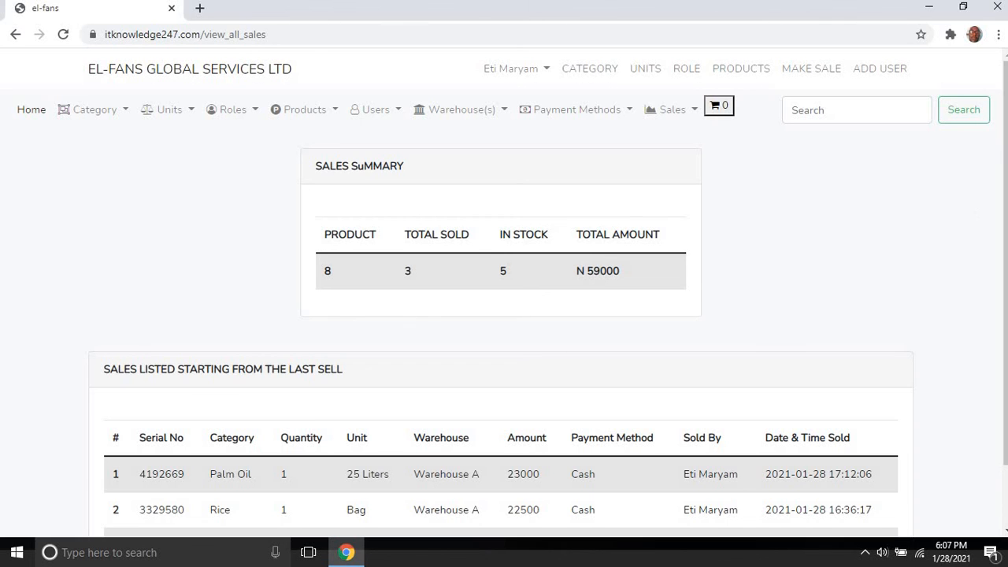
scroll(1004, 260, "down", 2)
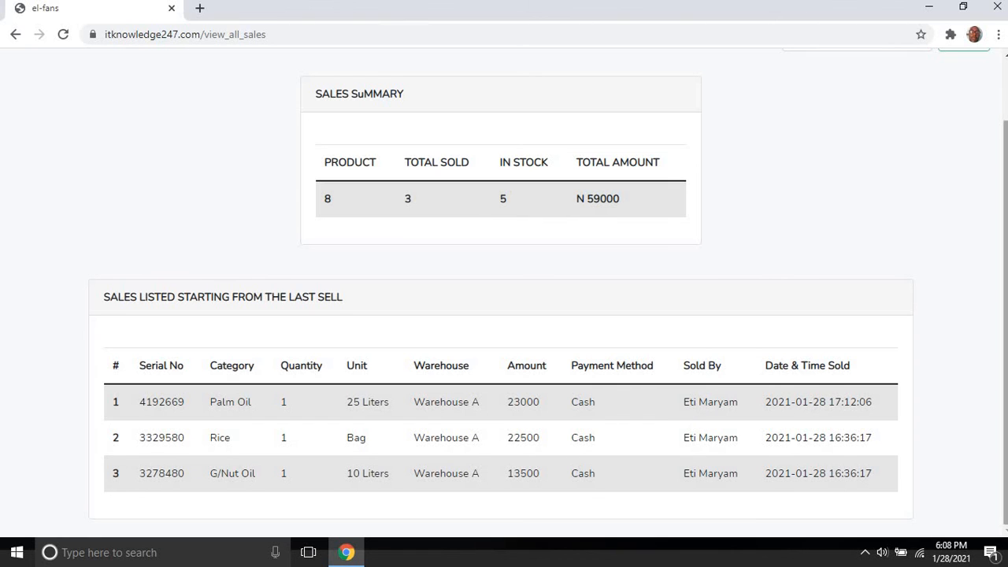
scroll(1004, 315, "up", 2)
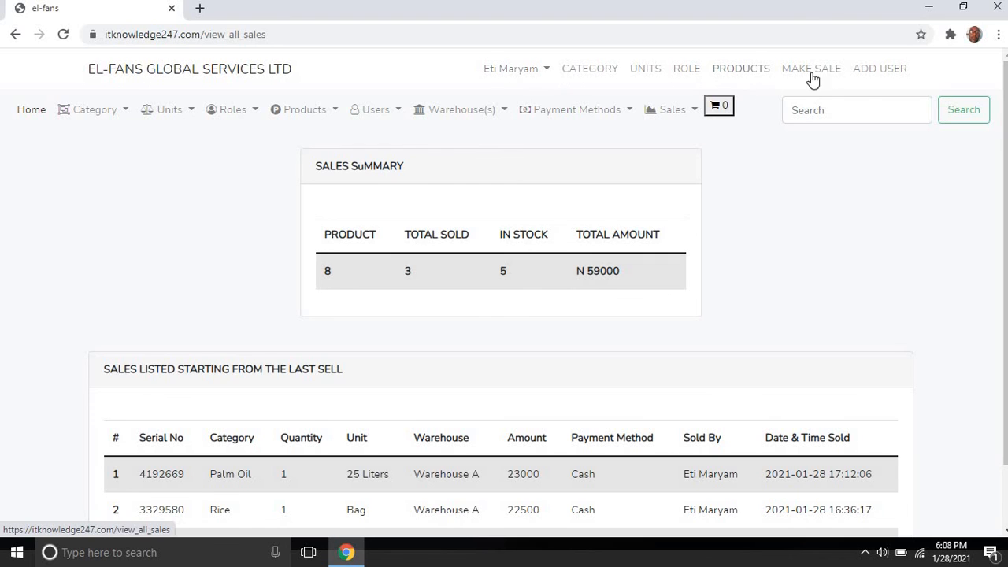
Step: Start a new user and enter their surname, other names and phone number
left_click(862, 76)
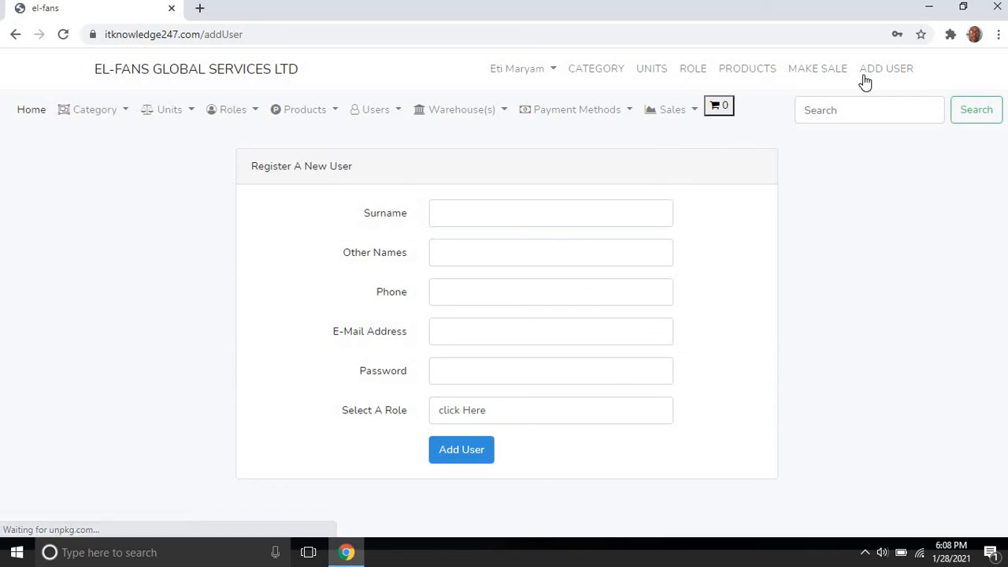
left_click(635, 214)
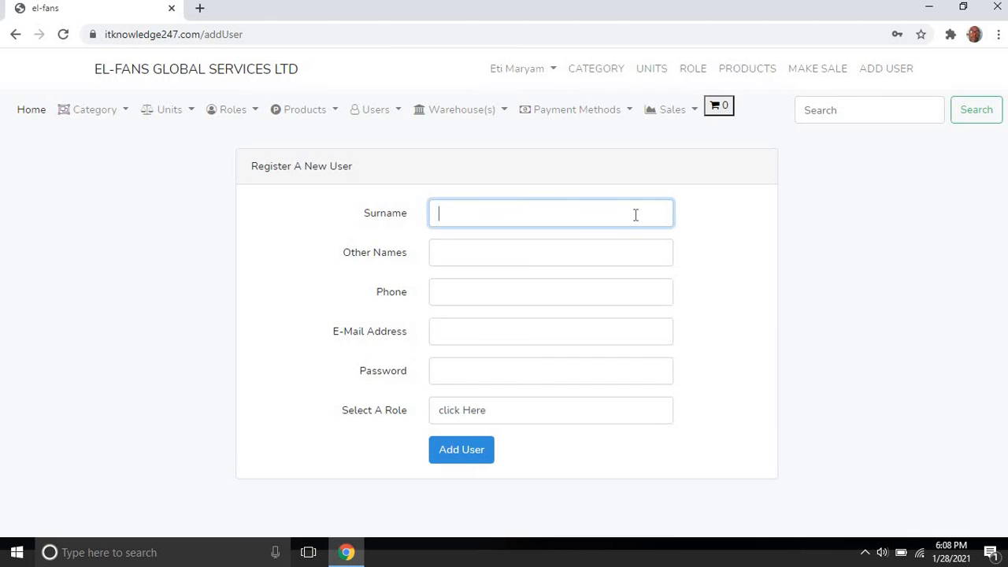
left_click(616, 254)
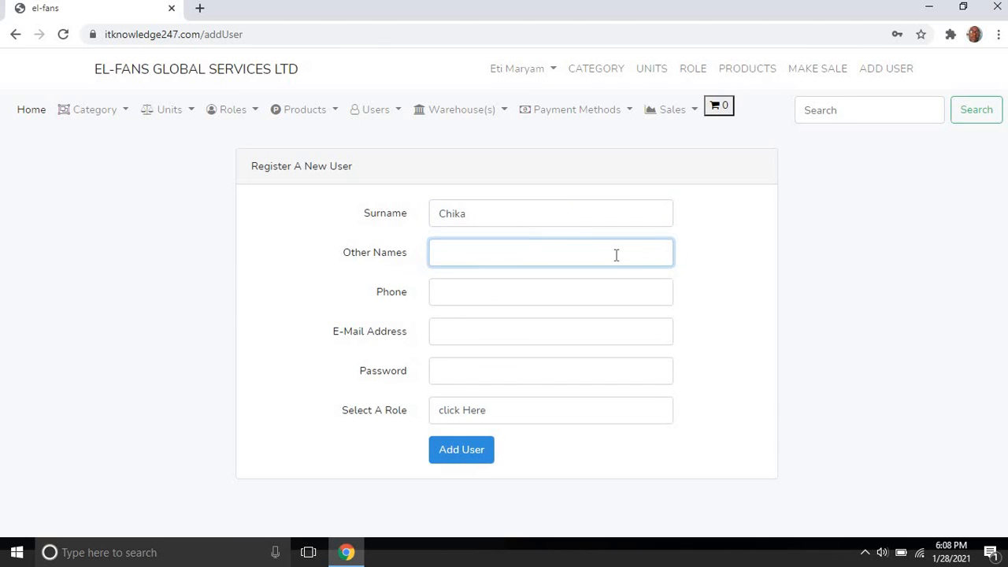
left_click(605, 288)
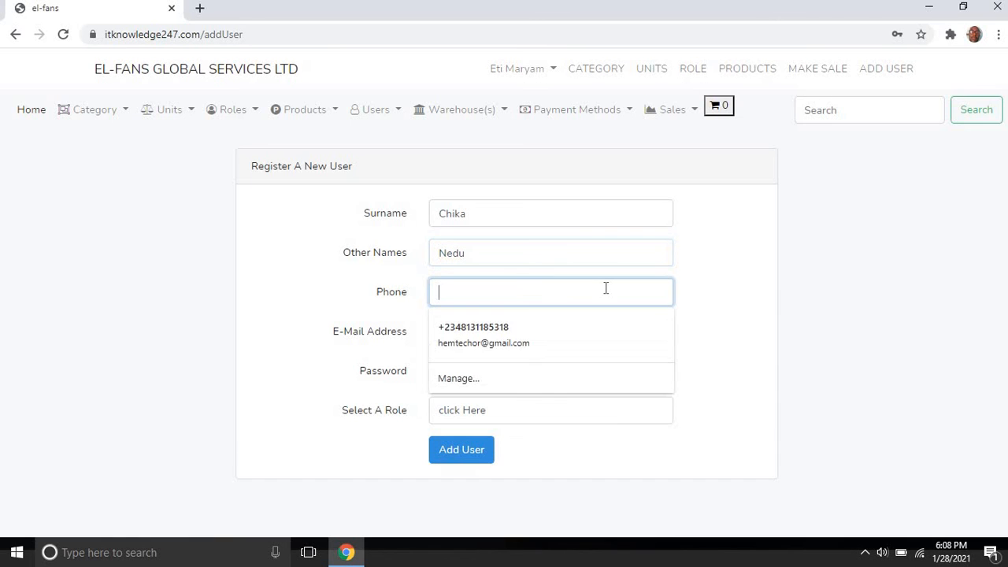
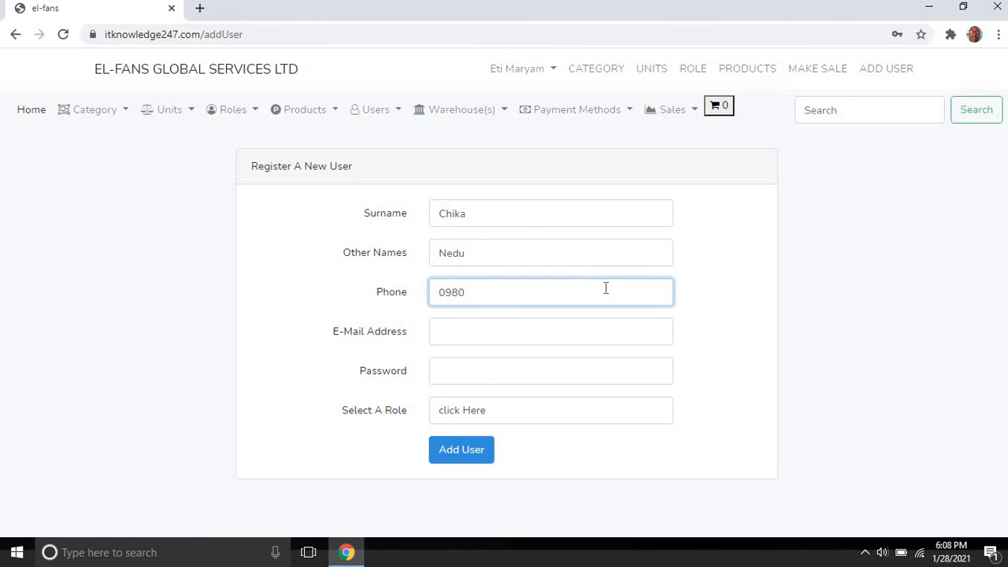
Step: Add the user's e-mail and password, assign the Sales Person role, and create the account
left_click(592, 329)
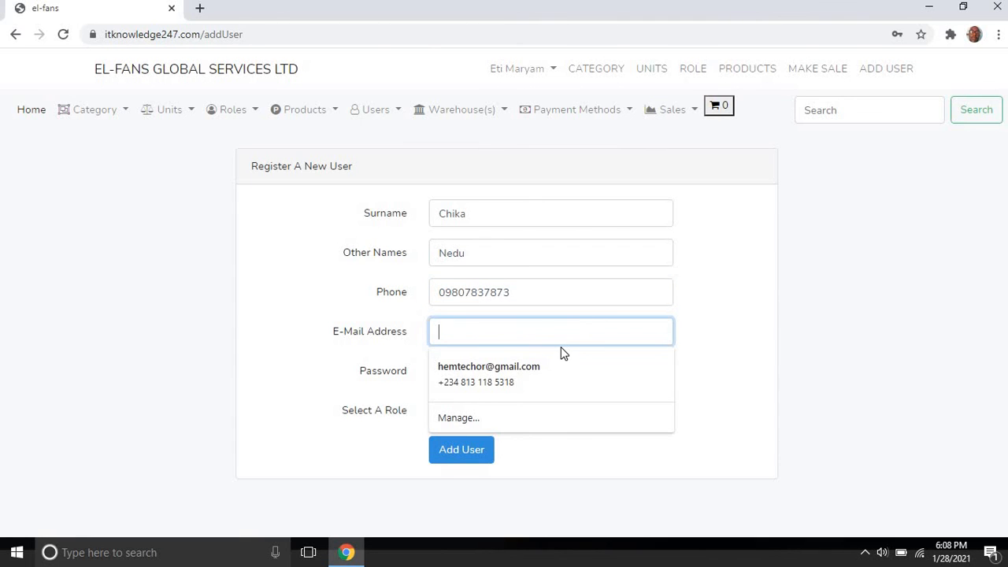
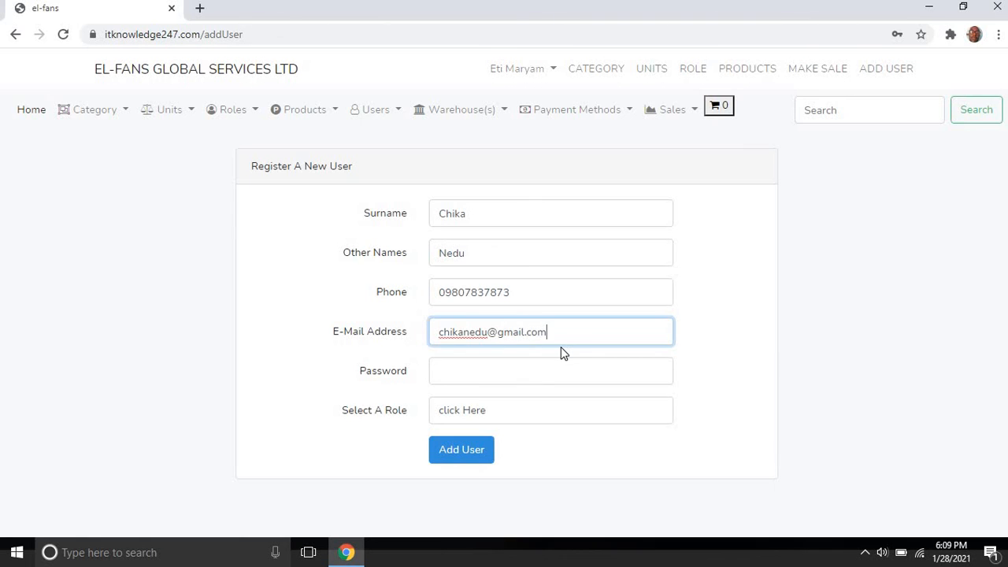
left_click(552, 375)
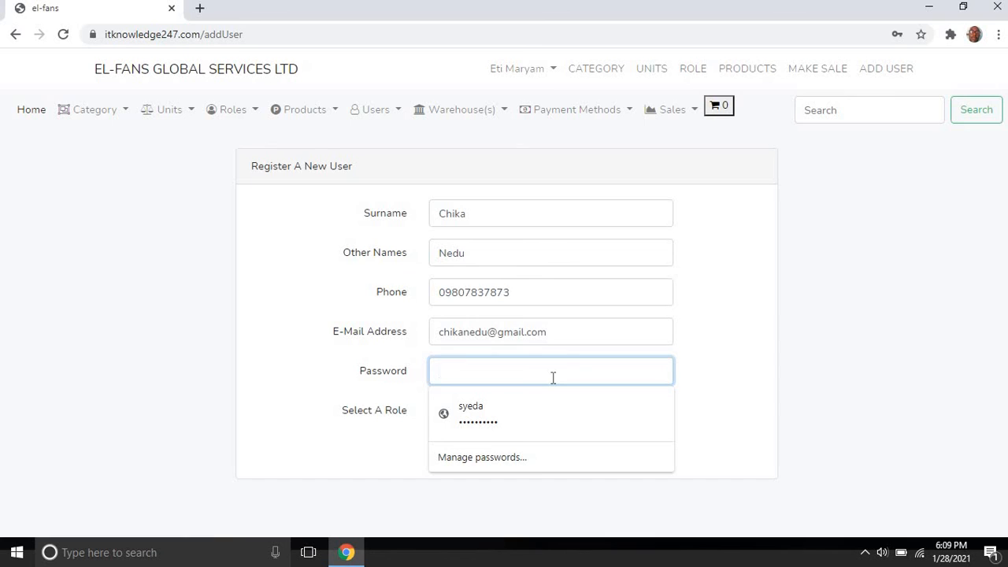
type("12345")
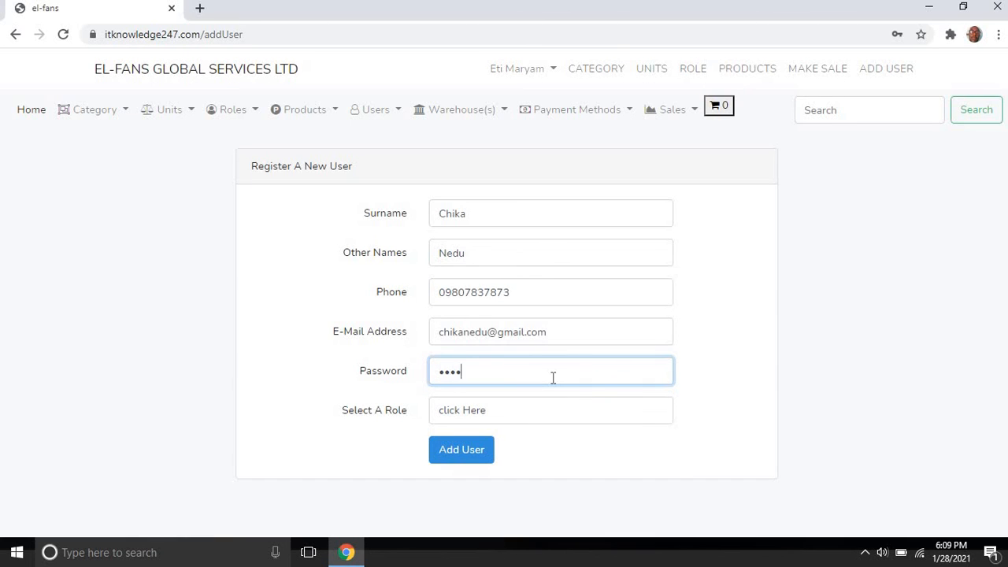
left_click(532, 417)
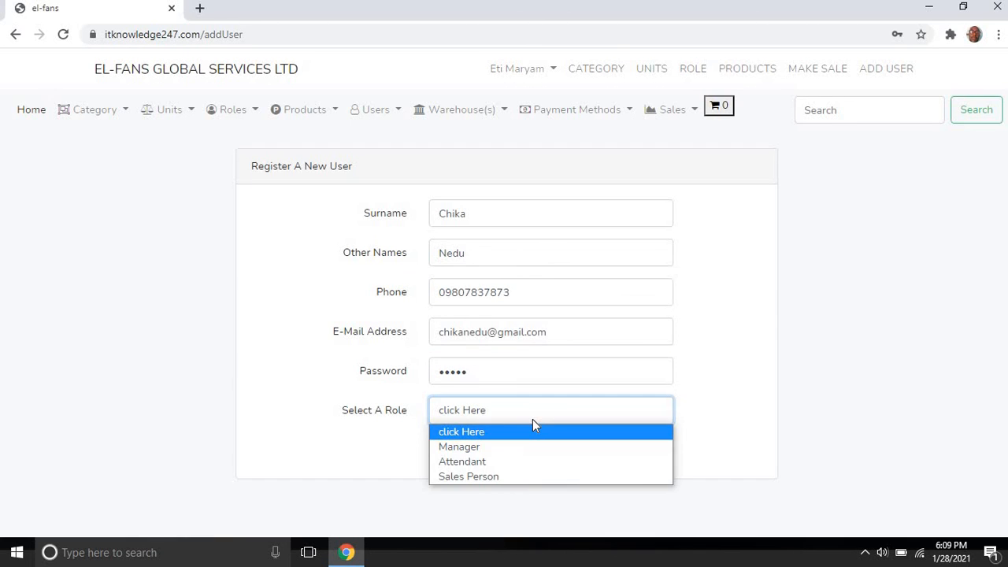
left_click(517, 476)
left_click(468, 448)
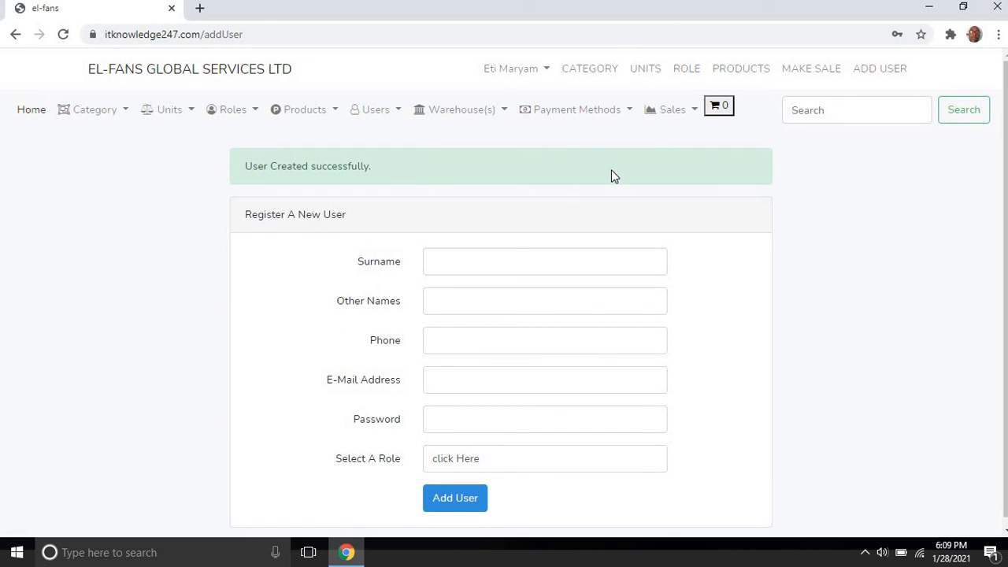
Step: Log out of the admin account and enter the new user's e-mail on the Login page
left_click(543, 71)
left_click(521, 98)
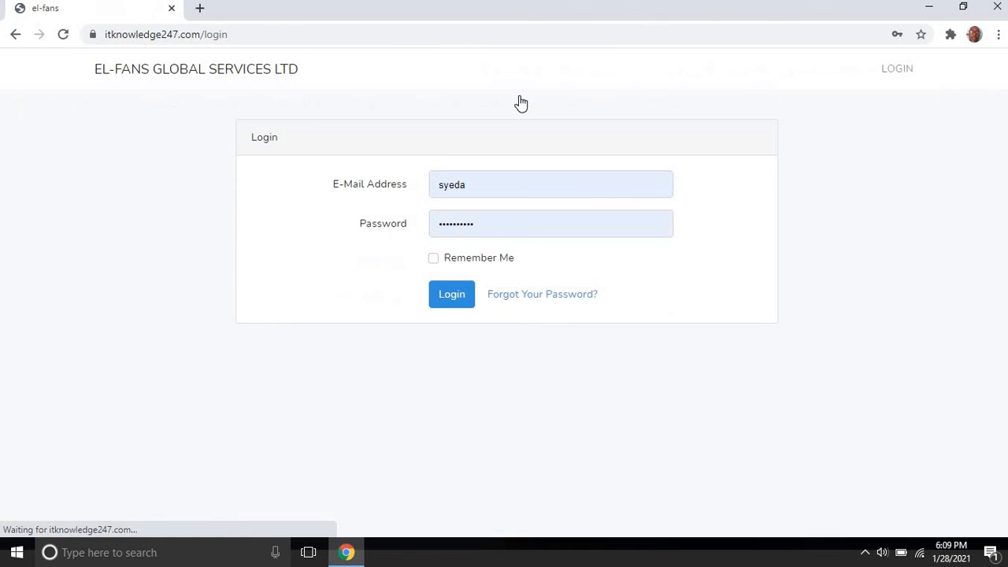
double_click(454, 184)
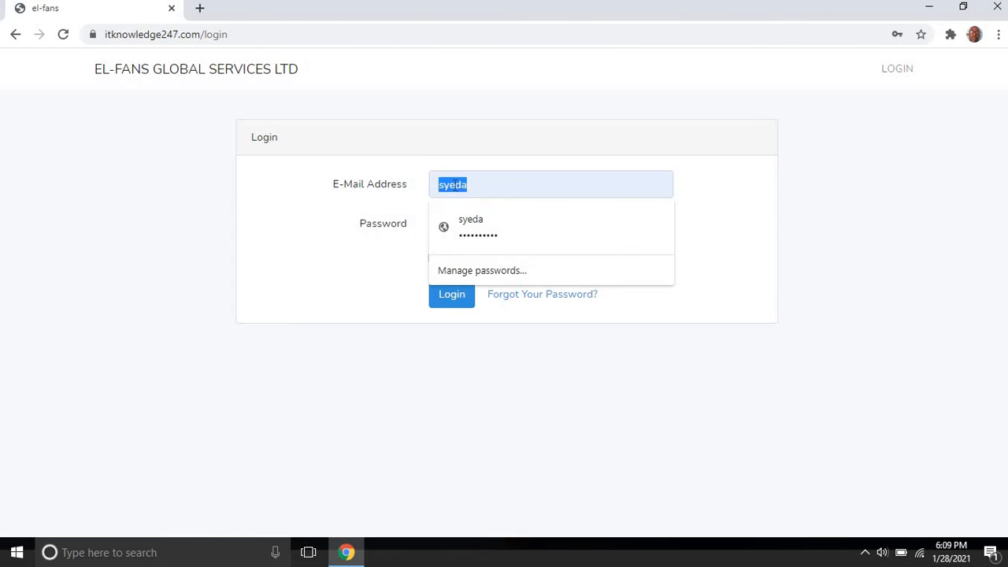
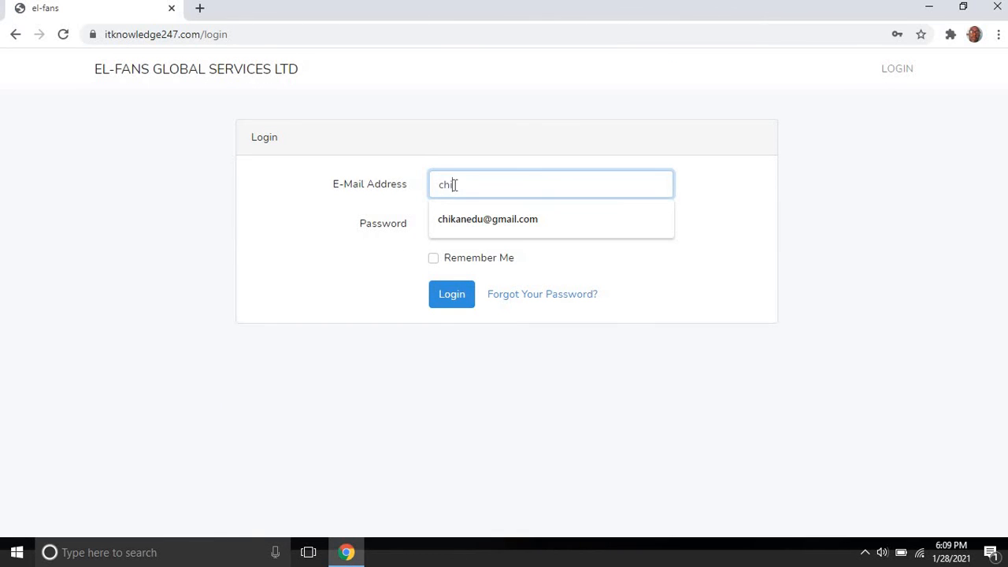
left_click(483, 220)
Step: Replace the password with the new user's password and log in as the Sales Person
double_click(484, 224)
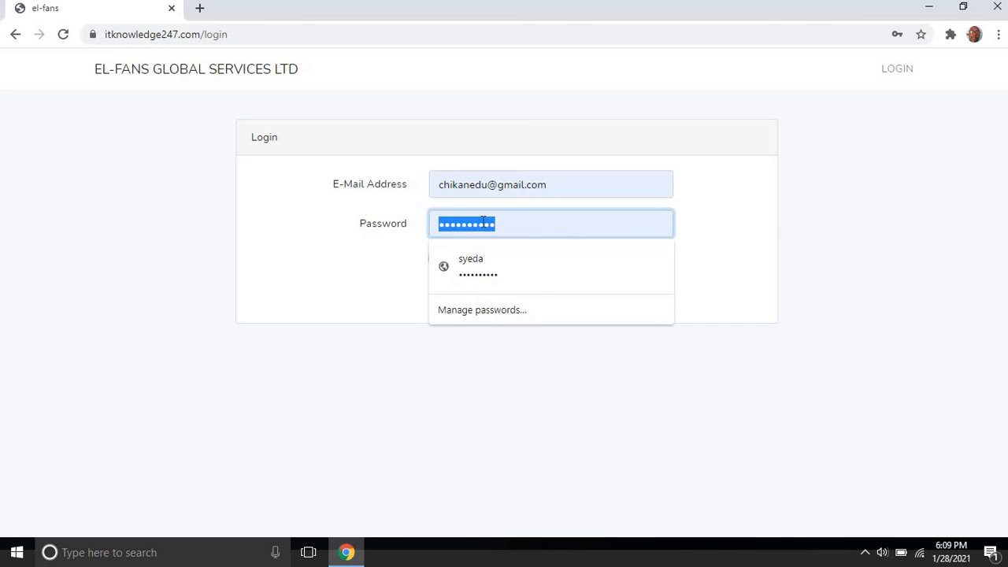
type("****")
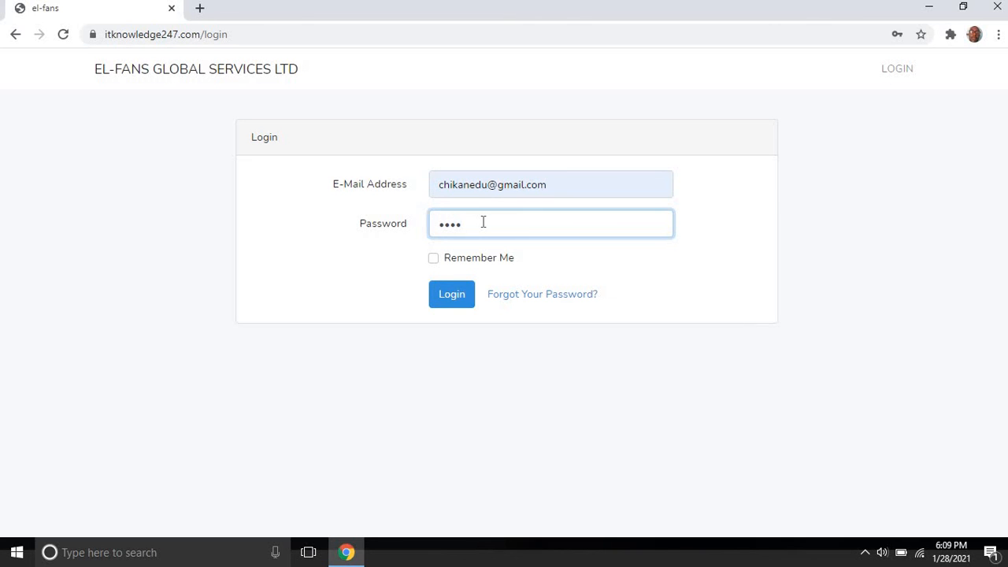
type("*")
left_click(456, 303)
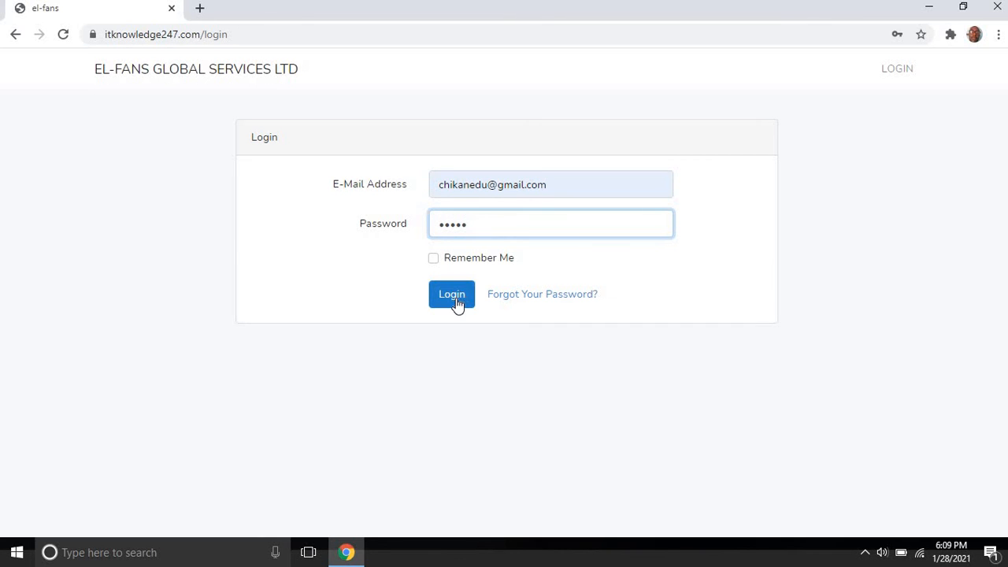
left_click(457, 303)
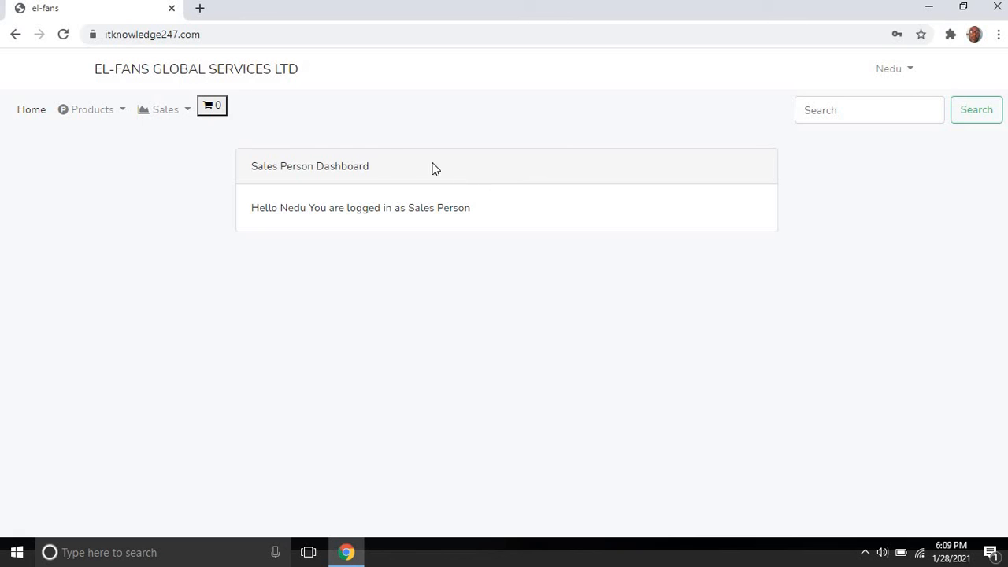
Step: Check the empty Products menu, open Sales > Make Sale, and view the Serial Number suggestions
left_click(101, 115)
left_click(124, 152)
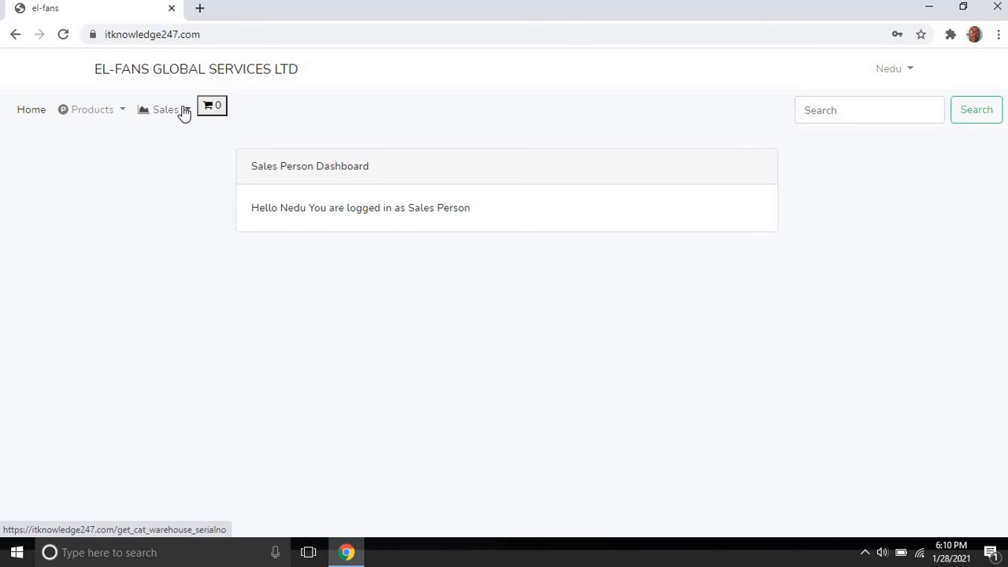
left_click(184, 114)
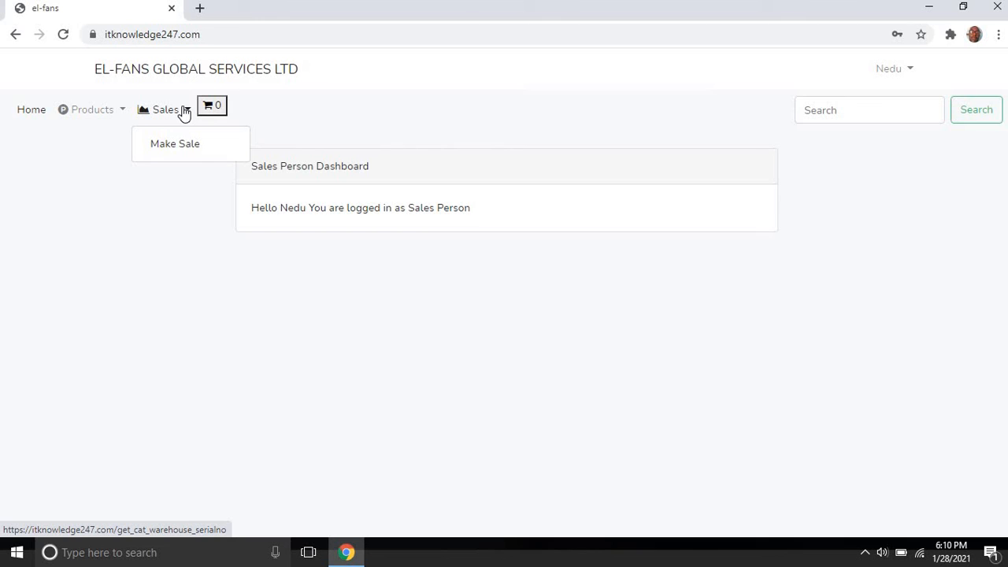
left_click(192, 145)
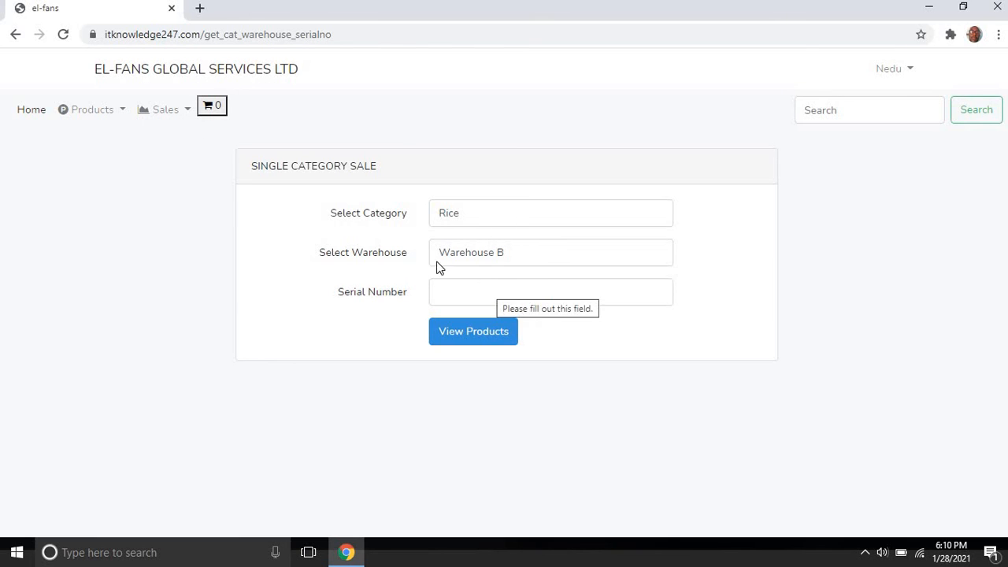
left_click(483, 285)
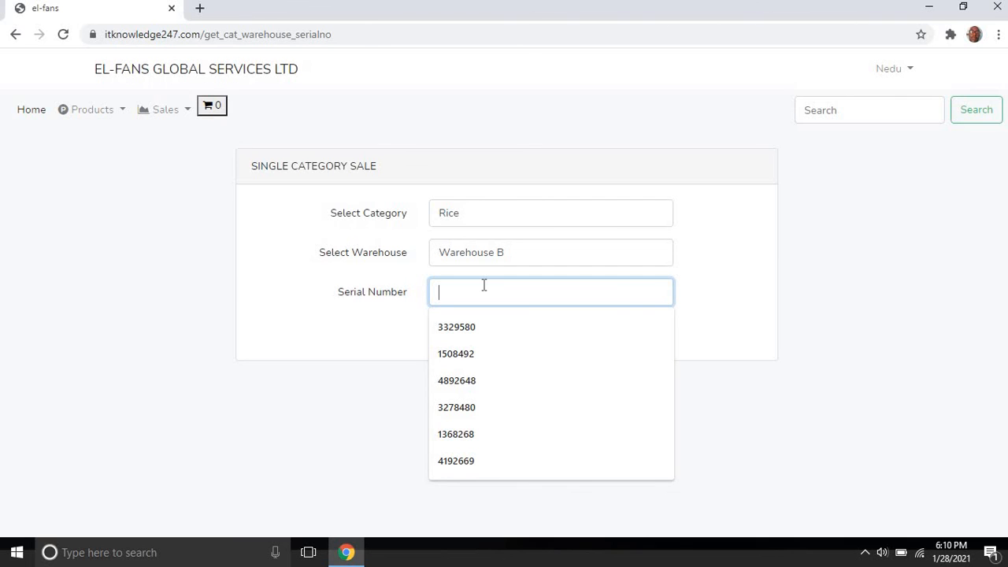
Step: Recheck the Products menu, then log the Sales Person out
left_click(99, 116)
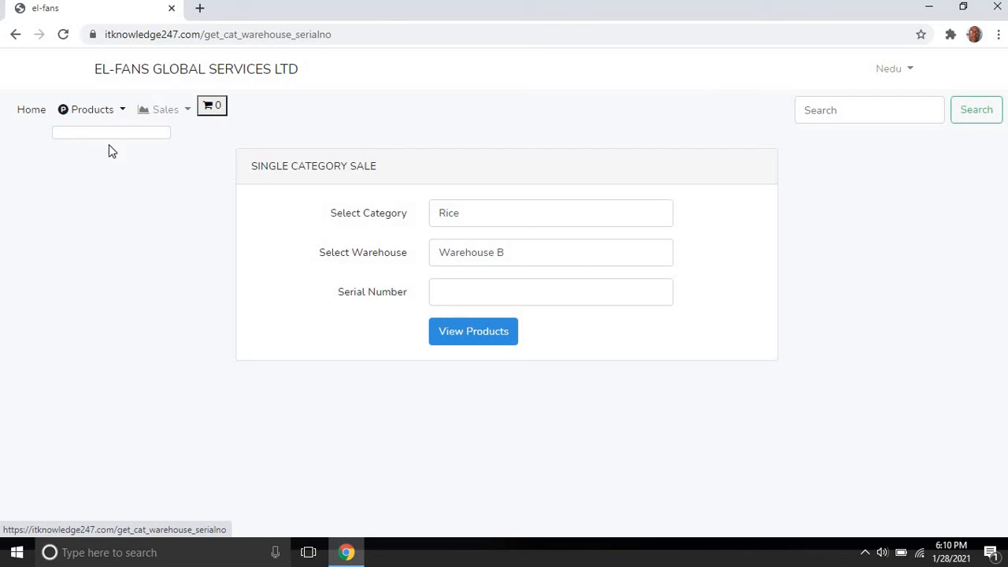
left_click(102, 116)
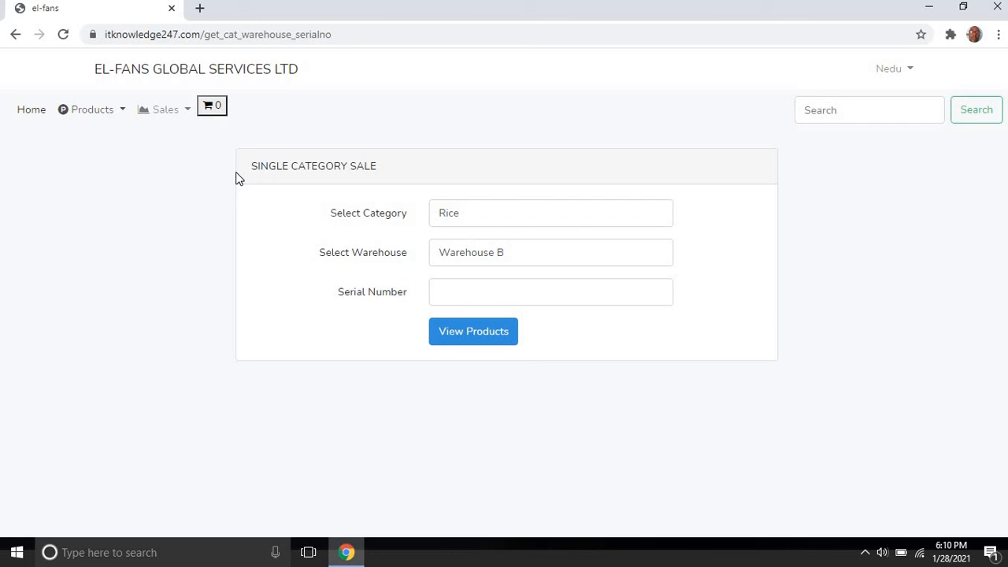
left_click(904, 71)
left_click(866, 103)
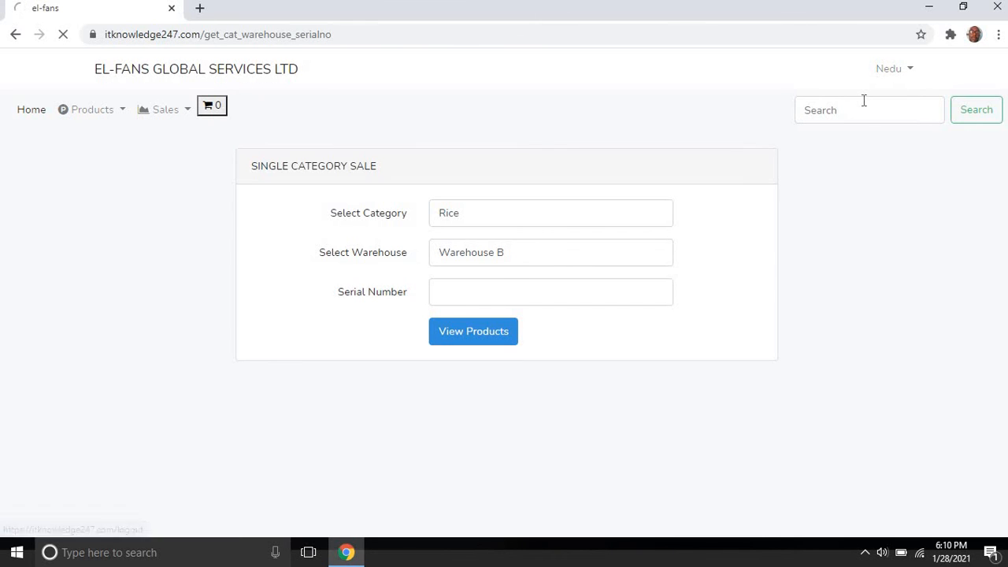